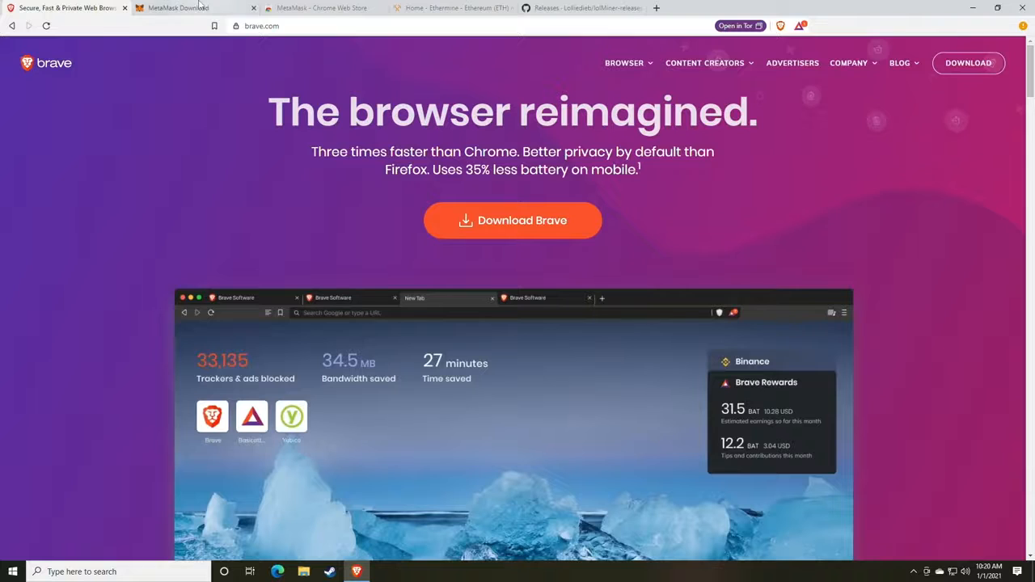
Switch to the already-open MetaMask Download tab in Brave.
key("ctrl+Tab")
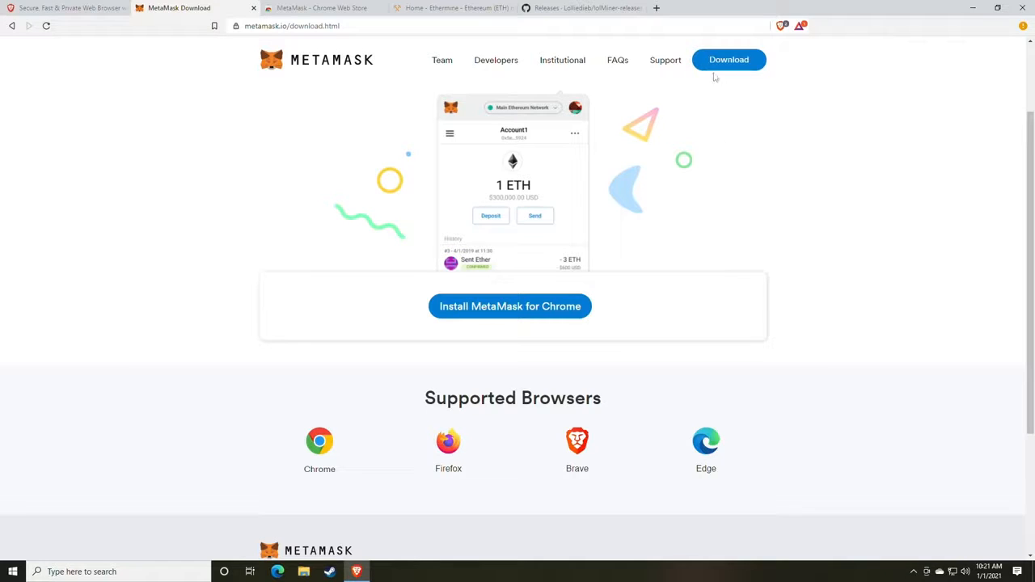
Install MetaMask for Chrome into Brave from the Web Store, confirming Add extension.
left_click(498, 305)
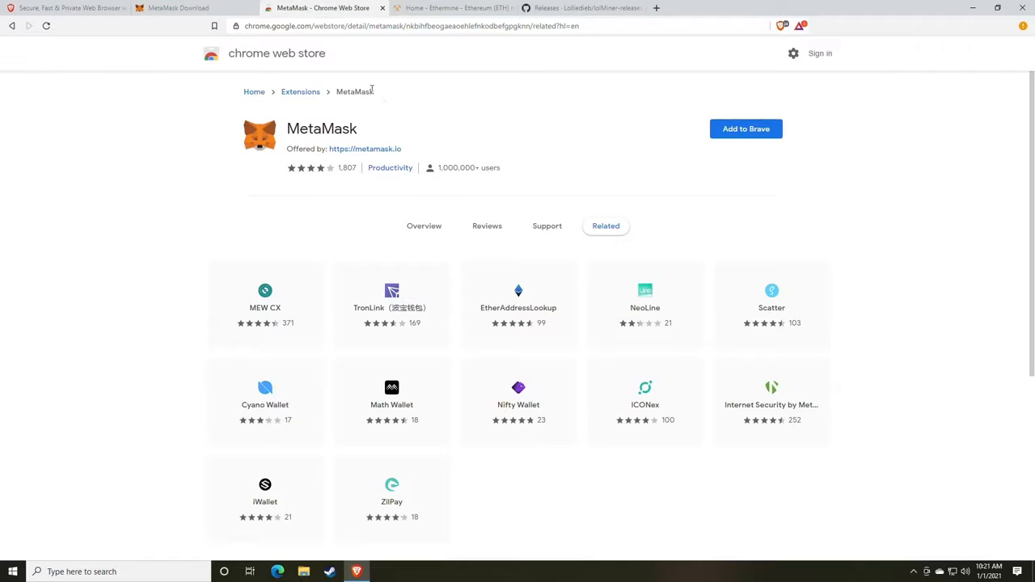
left_click(749, 139)
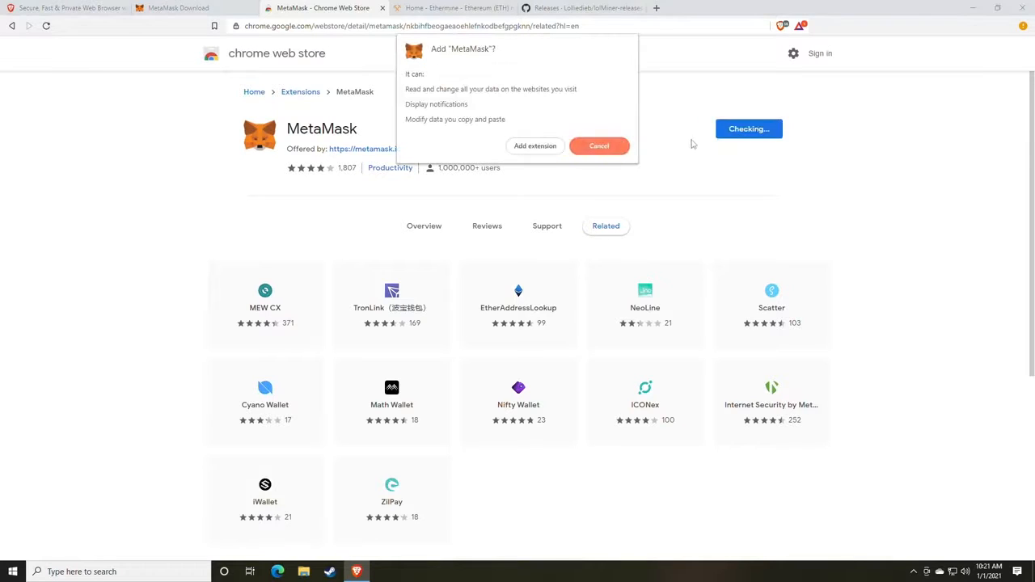
left_click(528, 150)
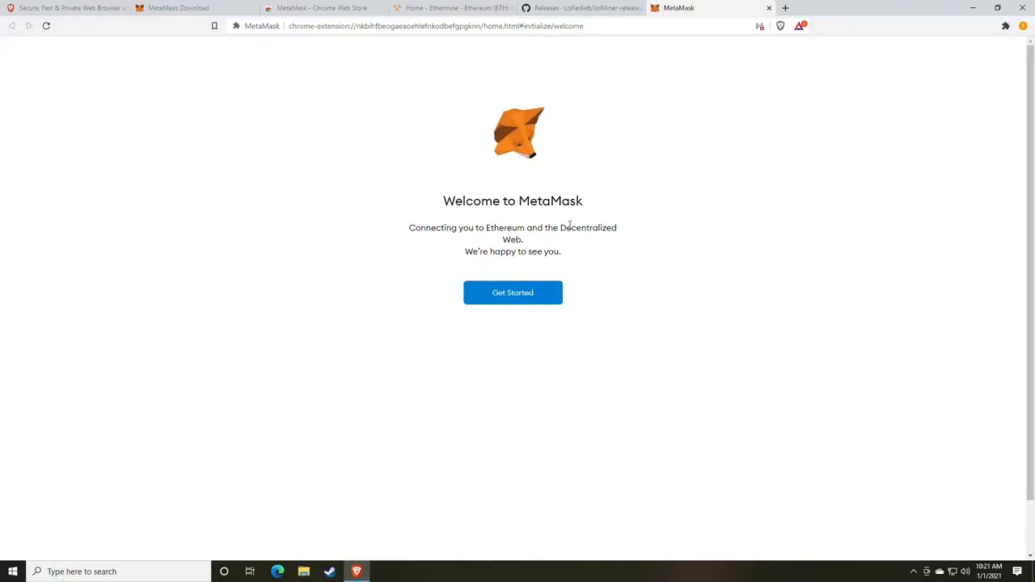
Begin creating a brand-new MetaMask wallet, agreeing to usage data collection.
left_click(512, 299)
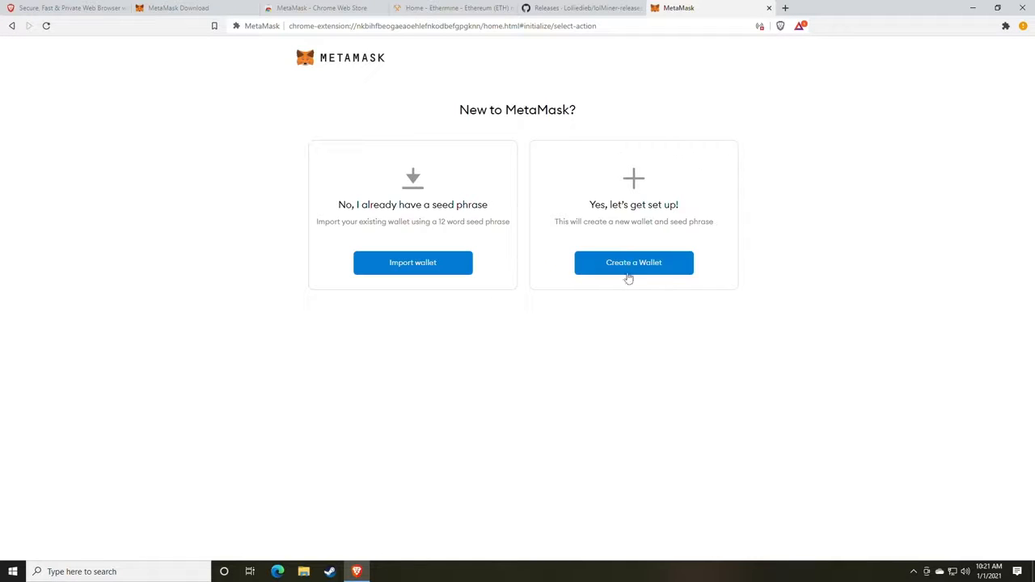
left_click(627, 275)
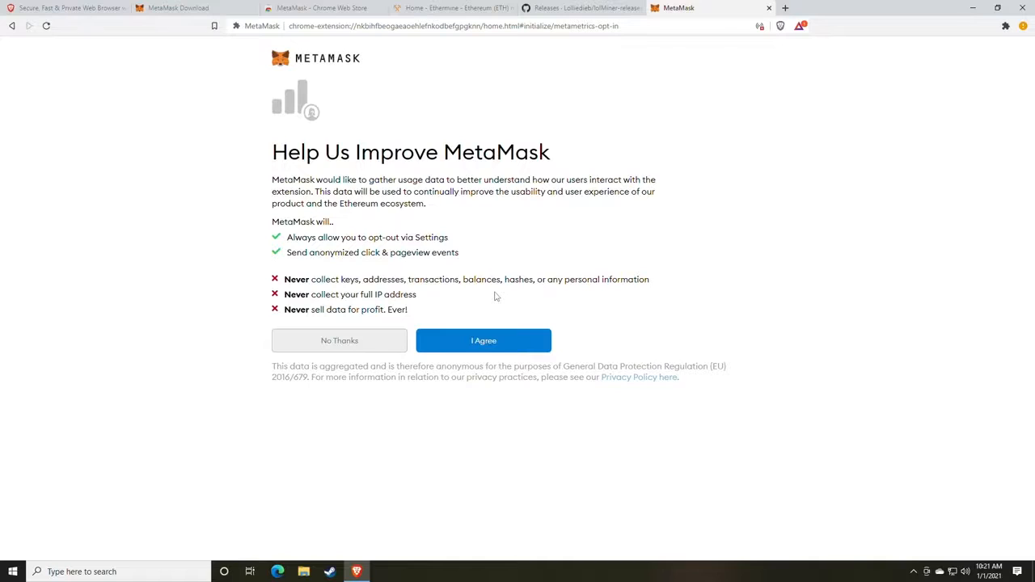
left_click(488, 349)
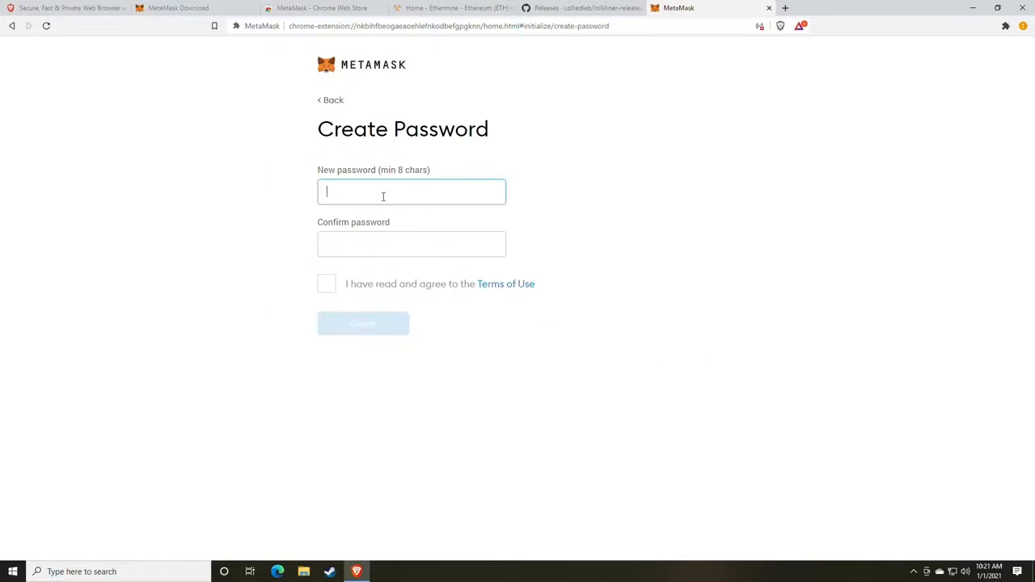
Enter and confirm the wallet password, accept the Terms of Use, and open a new tab.
type("*********")
key("Tab")
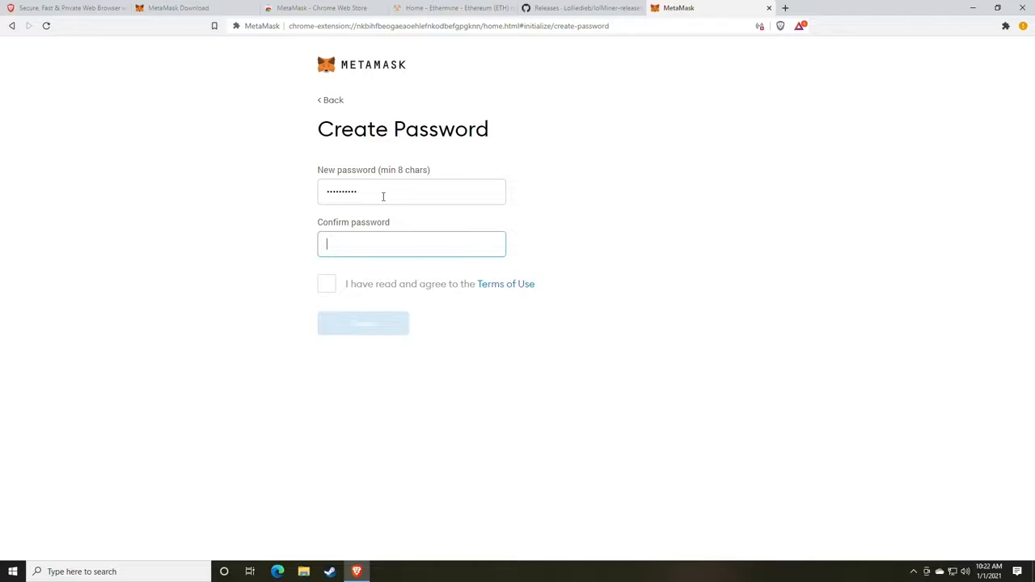
type("*********")
left_click(326, 285)
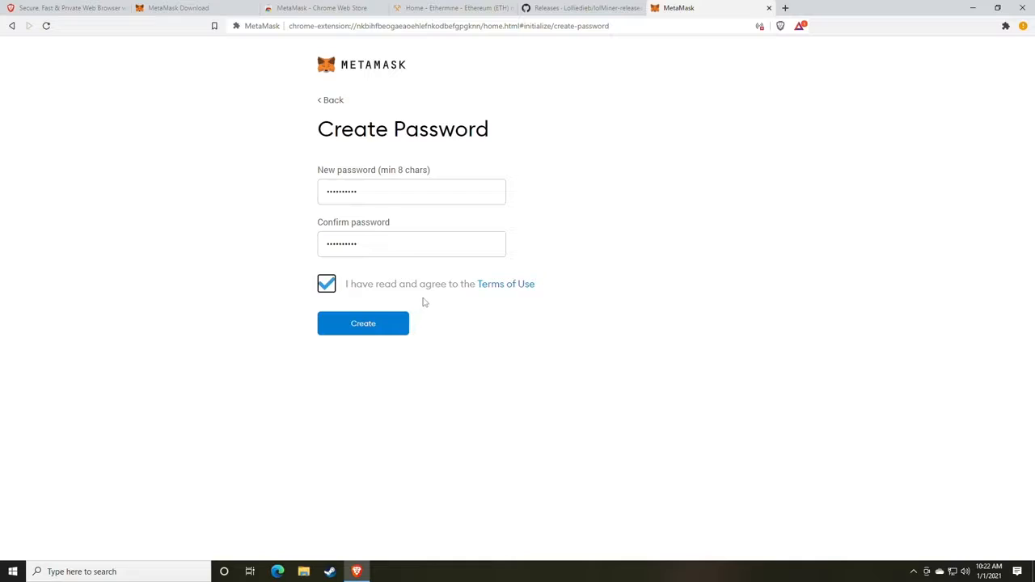
left_click(785, 8)
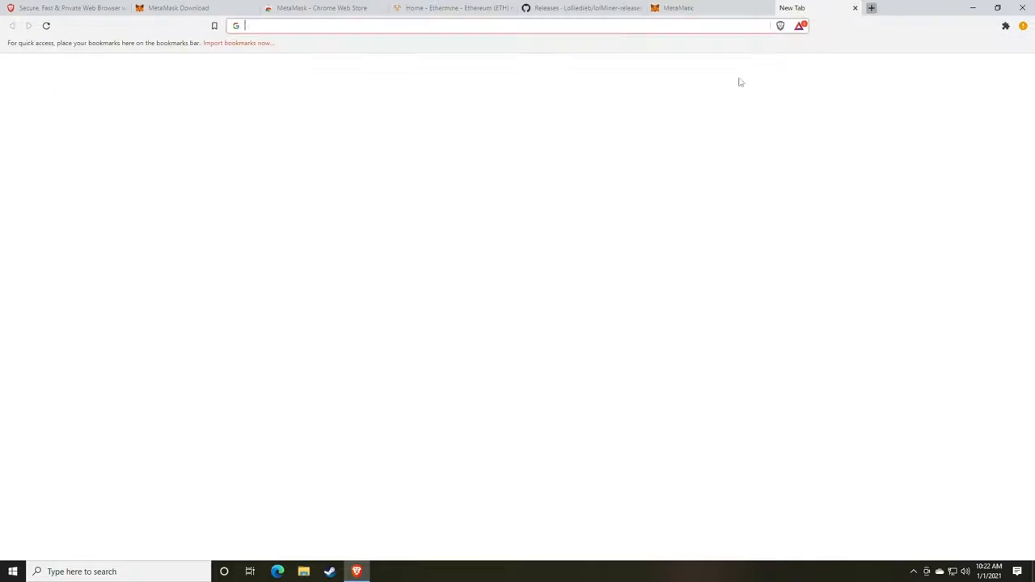
Load random.org and go to its Password Generator.
type("random")
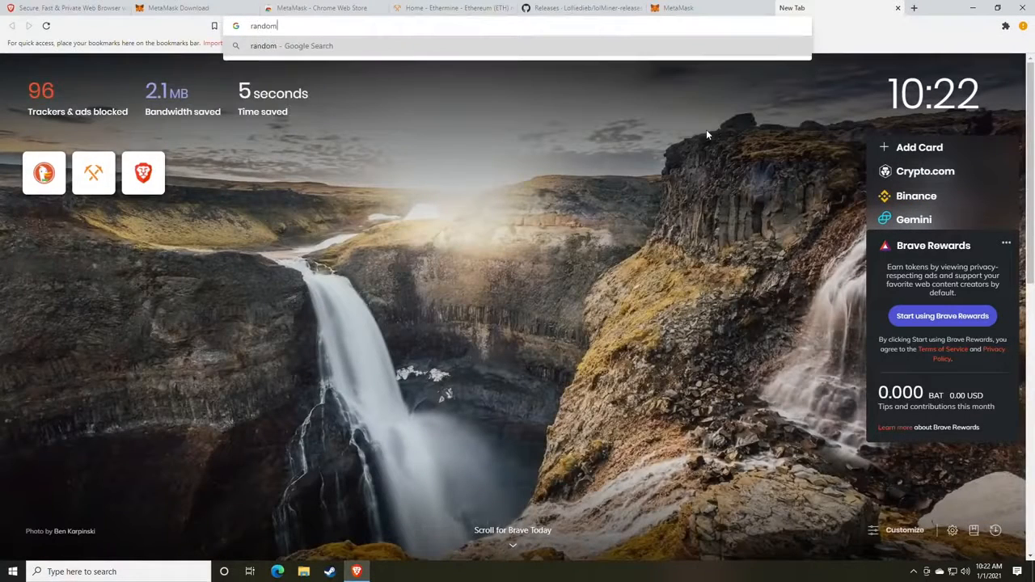
type(".org")
key("Return")
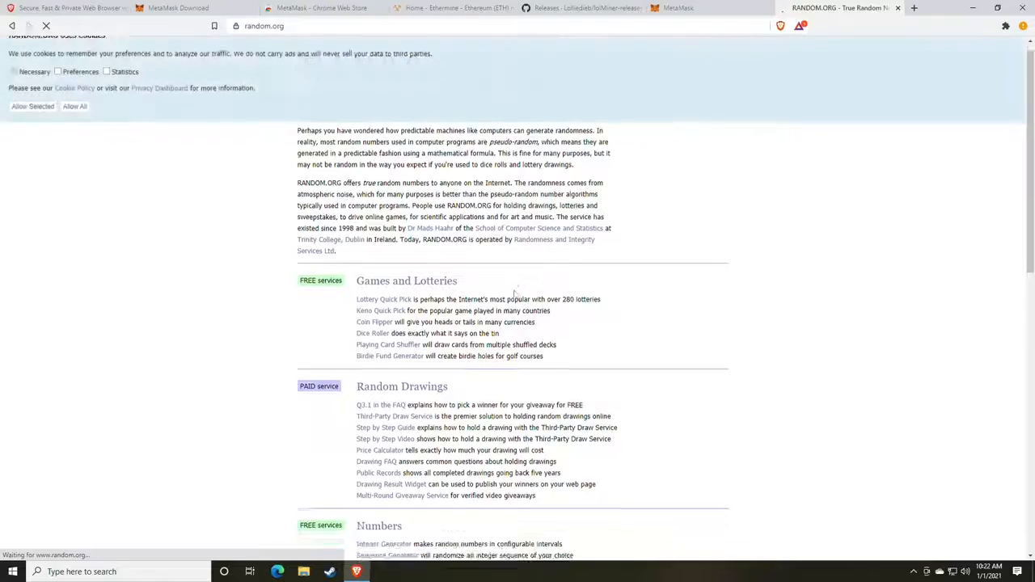
scroll(421, 302, "down", 4)
scroll(420, 302, "down", 1)
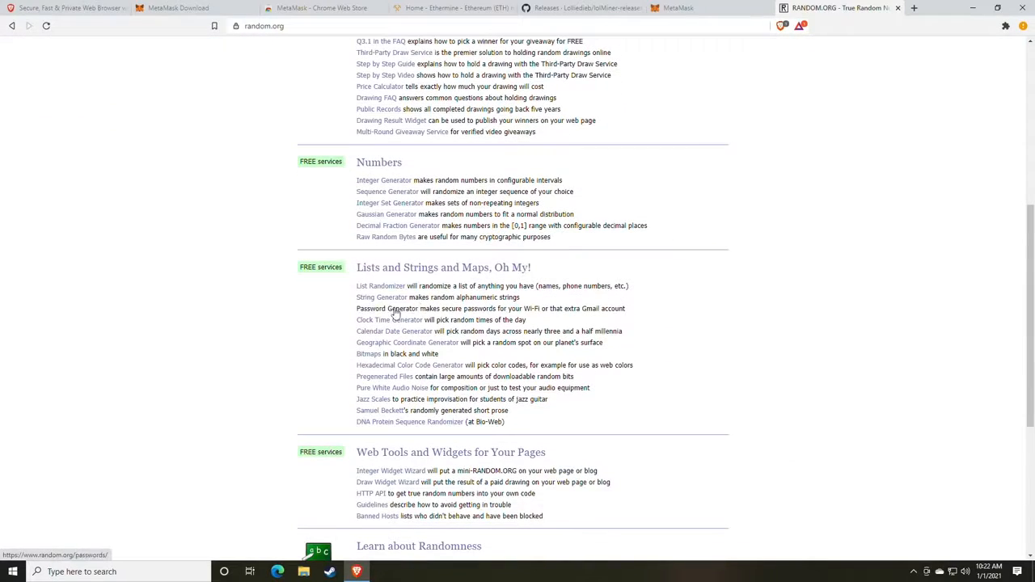
left_click(393, 311)
Generate five passwords of length 8 and select the first one.
double_click(397, 268)
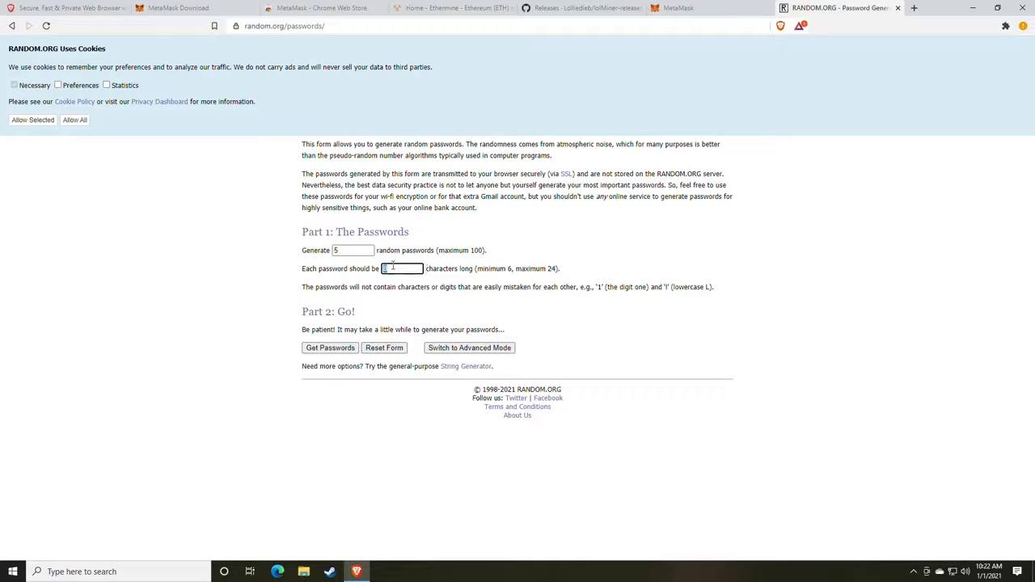
left_click(334, 350)
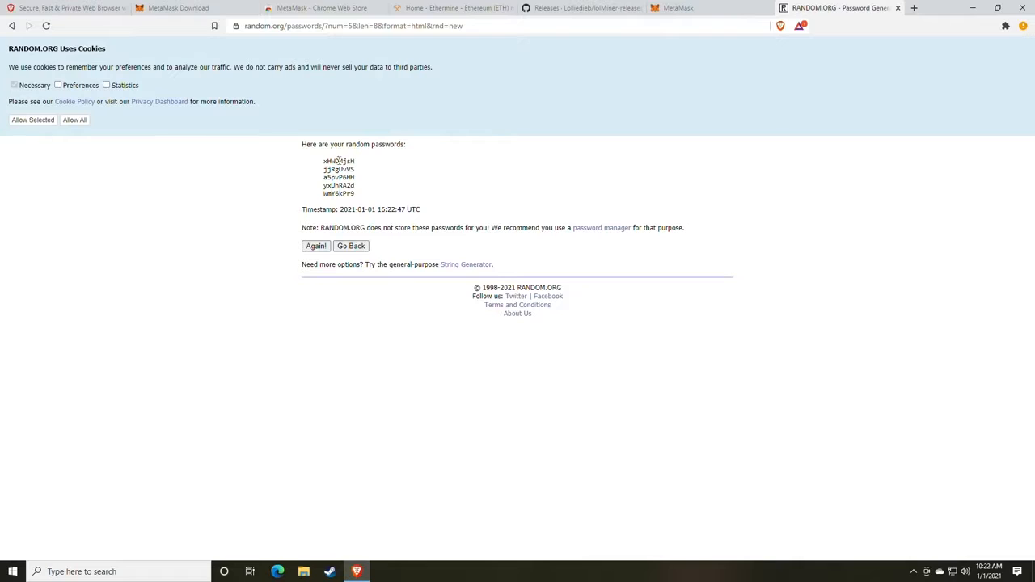
double_click(340, 161)
Create the wallet, then reveal and select the twelve-word secret backup phrase.
left_click(898, 8)
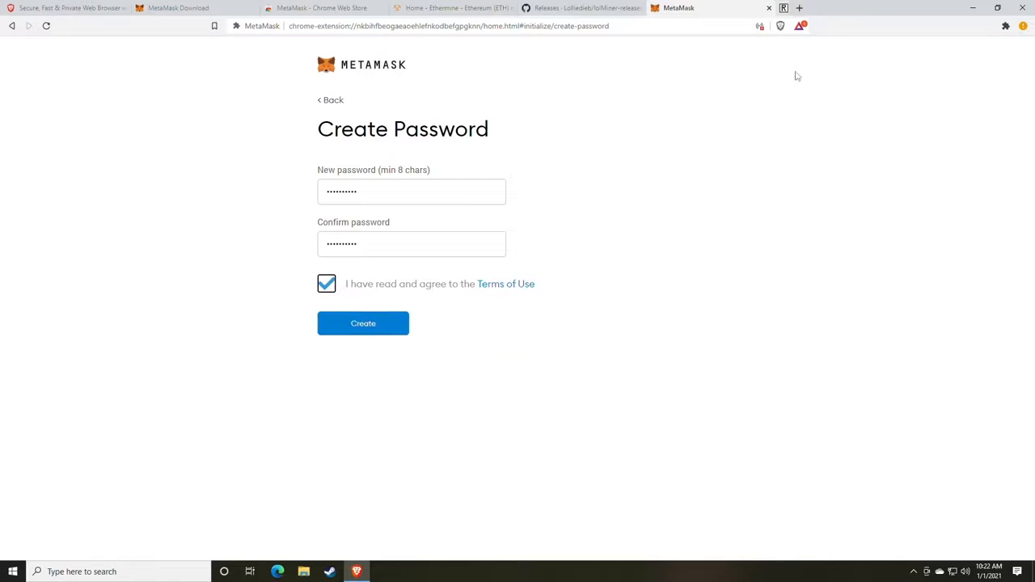
left_click(371, 327)
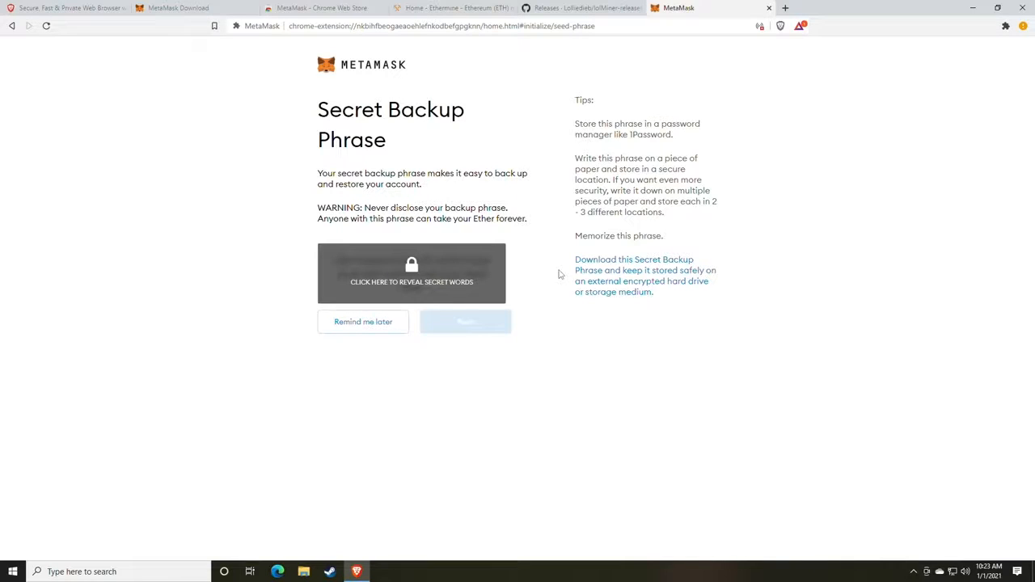
left_click(444, 282)
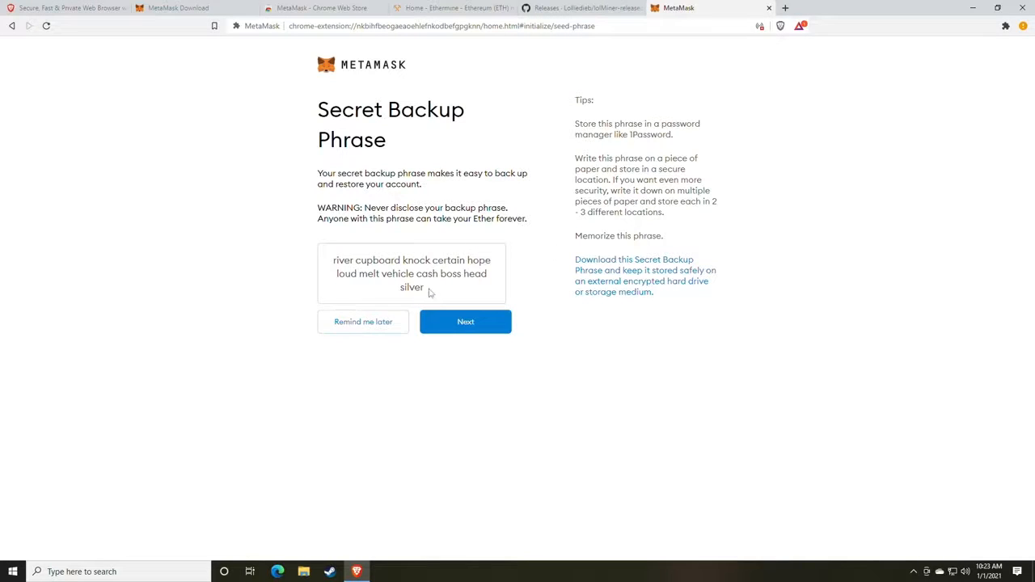
left_click_drag(429, 291, 330, 265)
key("ctrl+c")
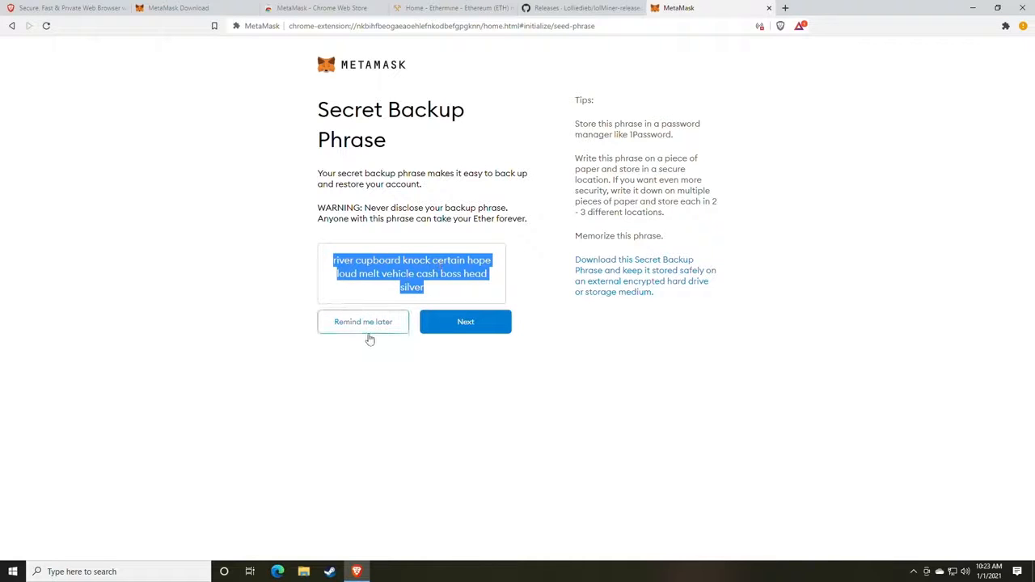
left_click(162, 571)
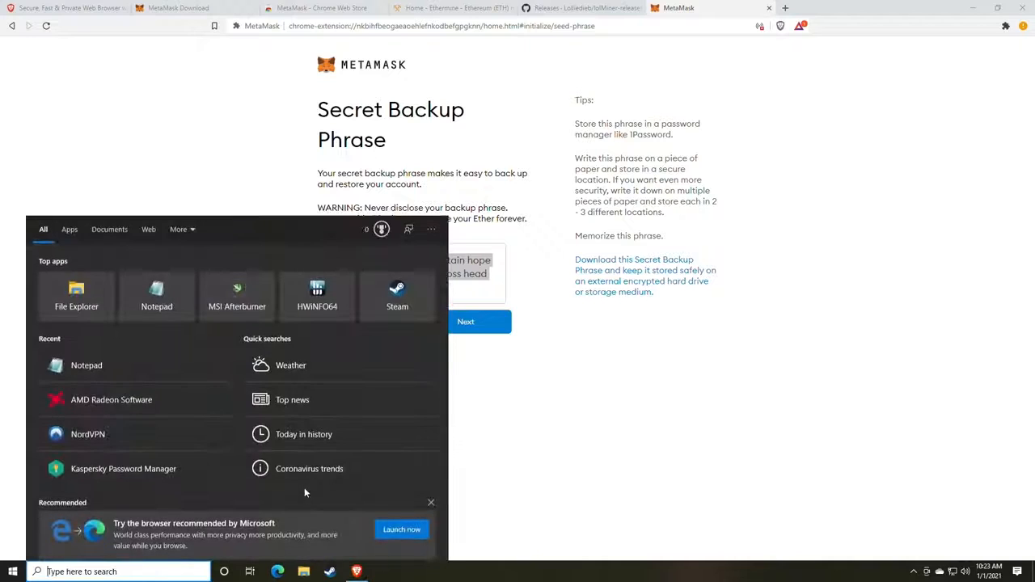
Open Notepad via 'not' search, paste the backup phrase, and move the window left.
type("not")
key("Return")
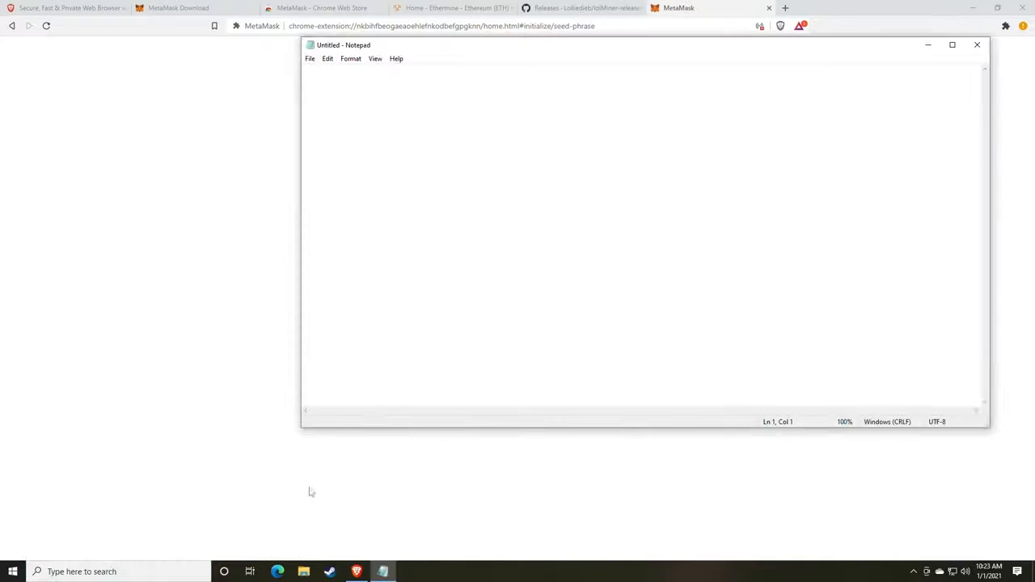
key("ctrl+v")
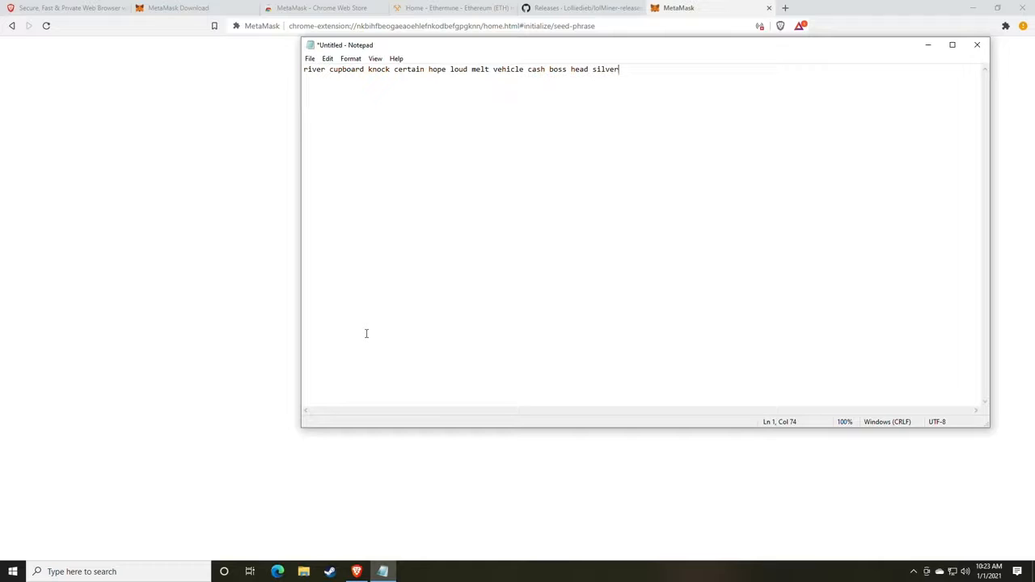
left_click_drag(441, 49, 184, 88)
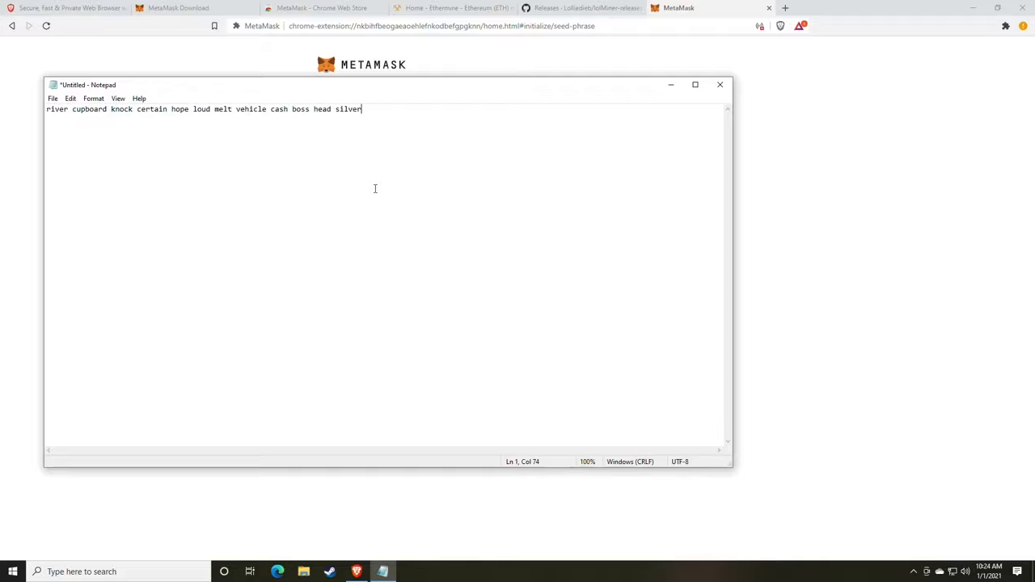
left_click_drag(512, 94, 0, 95)
Arrange Notepad beside the browser and continue to the backup phrase confirmation page.
left_click(909, 338)
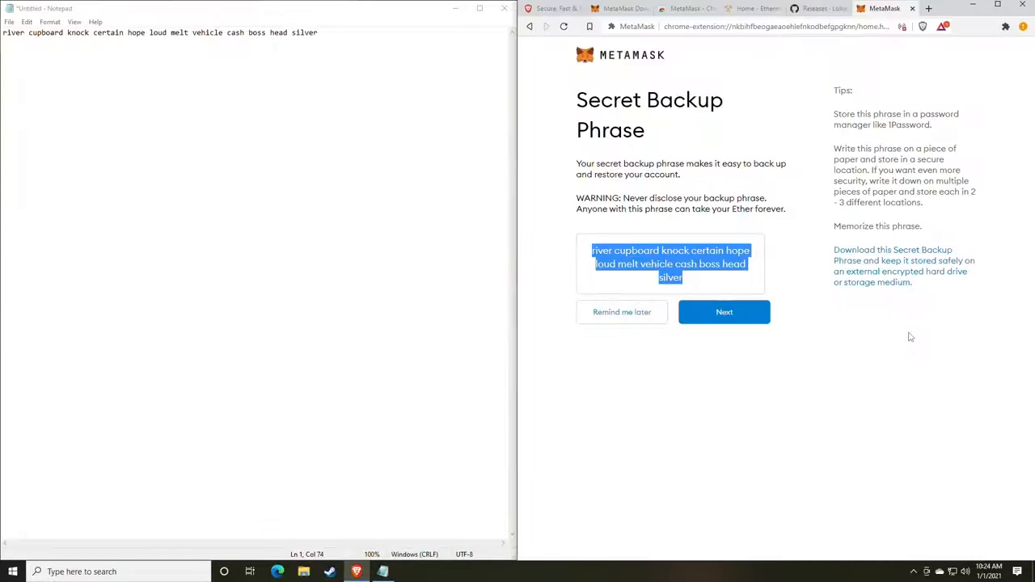
left_click(697, 331)
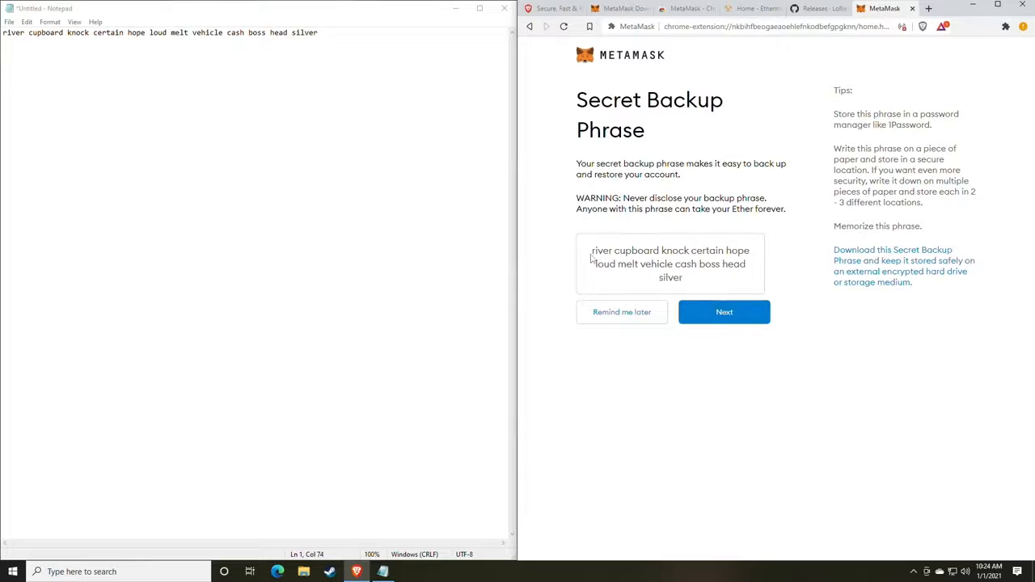
left_click_drag(592, 257, 730, 268)
left_click(731, 276)
left_click(719, 319)
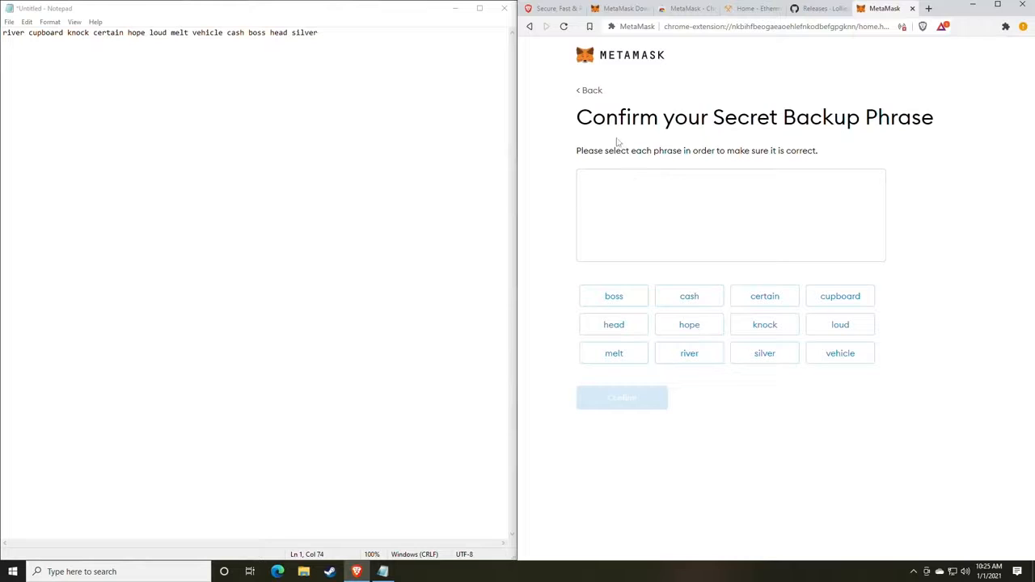
left_click_drag(578, 118, 890, 119)
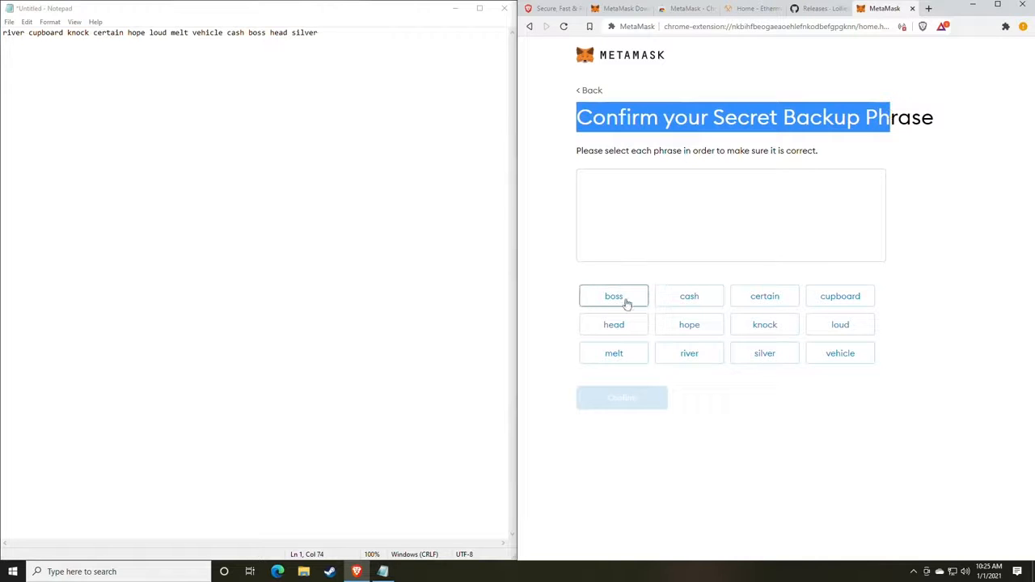
left_click(803, 430)
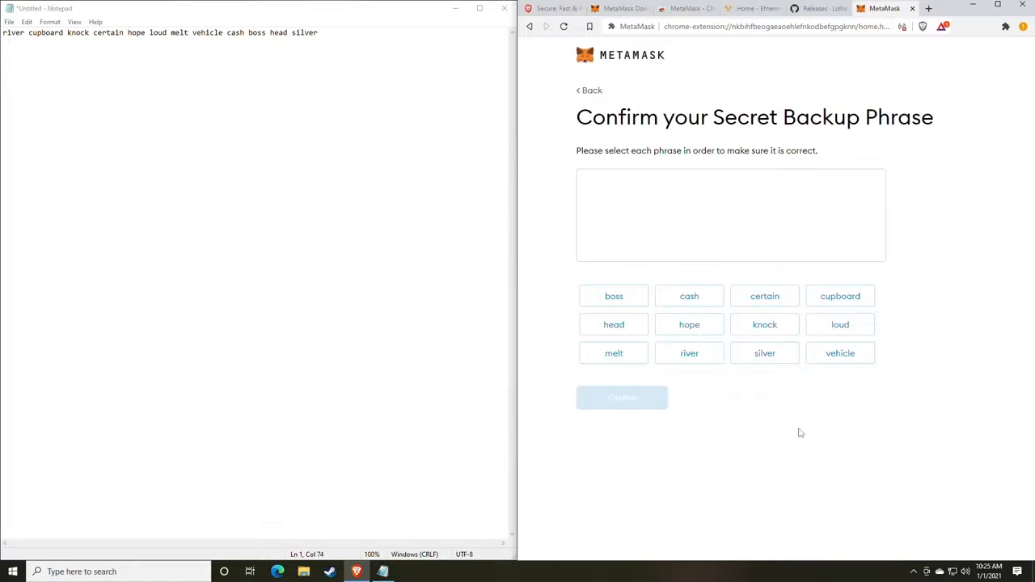
Re-enter all twelve backup words in their original order and confirm the phrase.
left_click(690, 359)
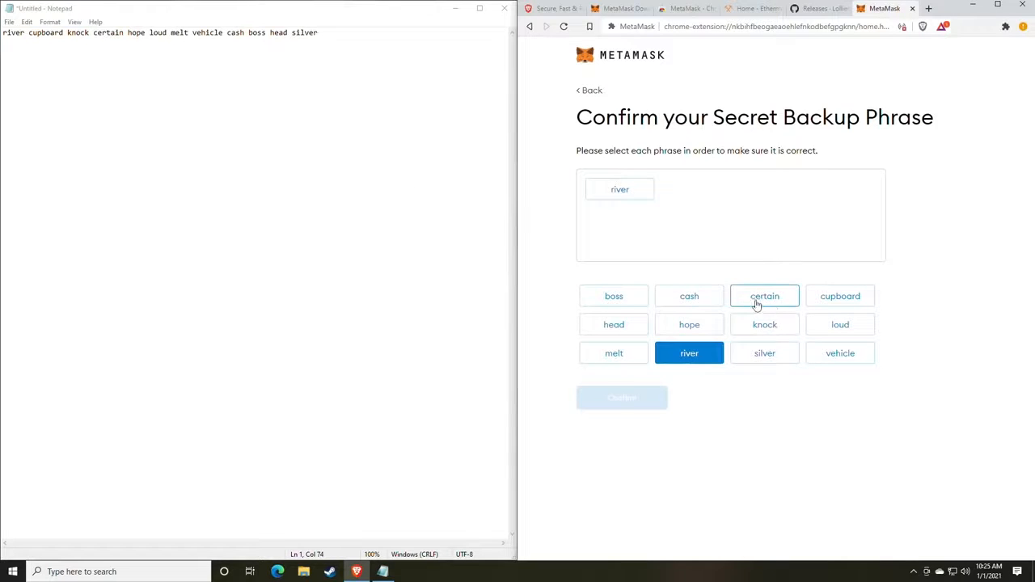
left_click(839, 300)
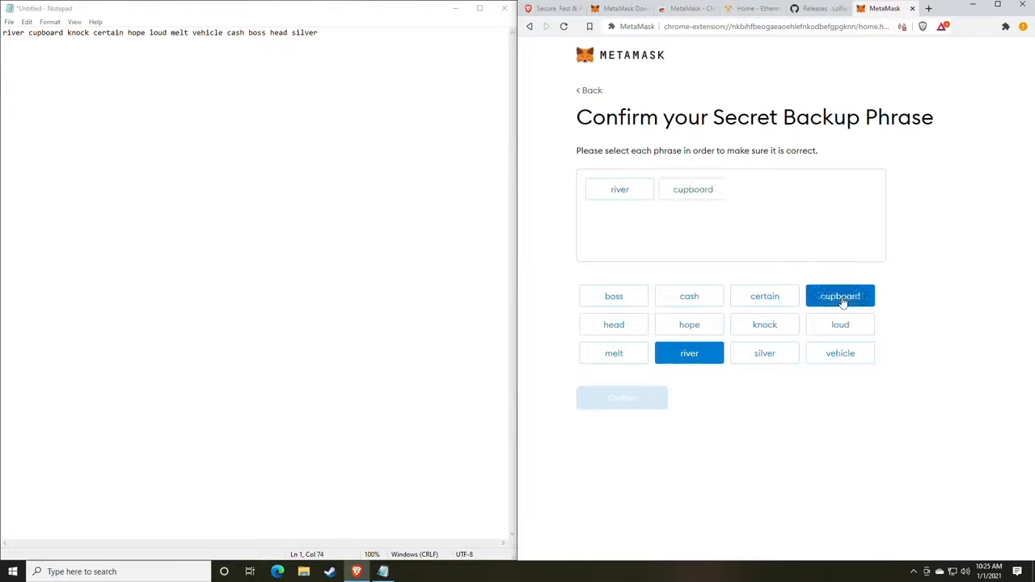
left_click(778, 332)
left_click(770, 302)
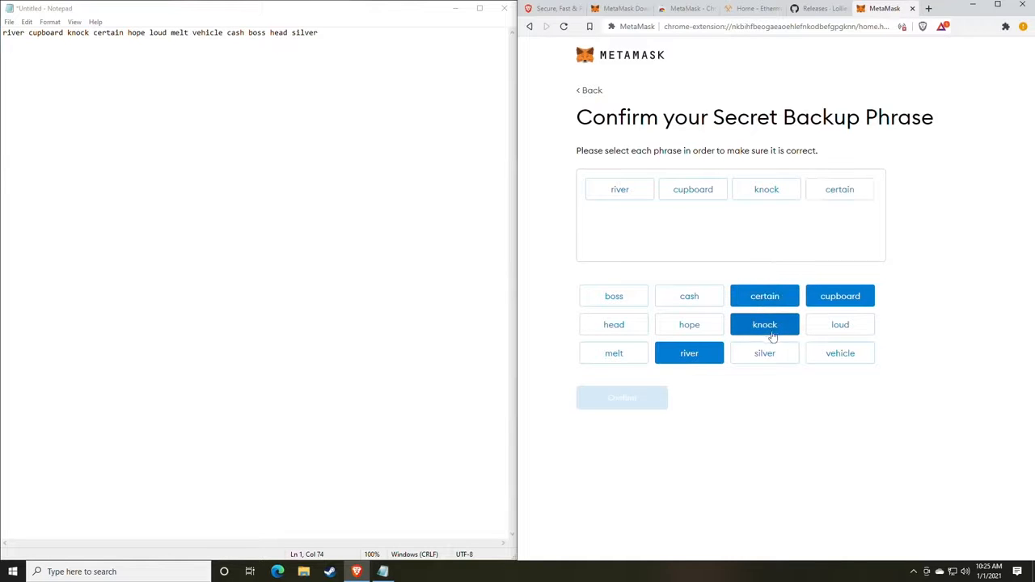
left_click(693, 328)
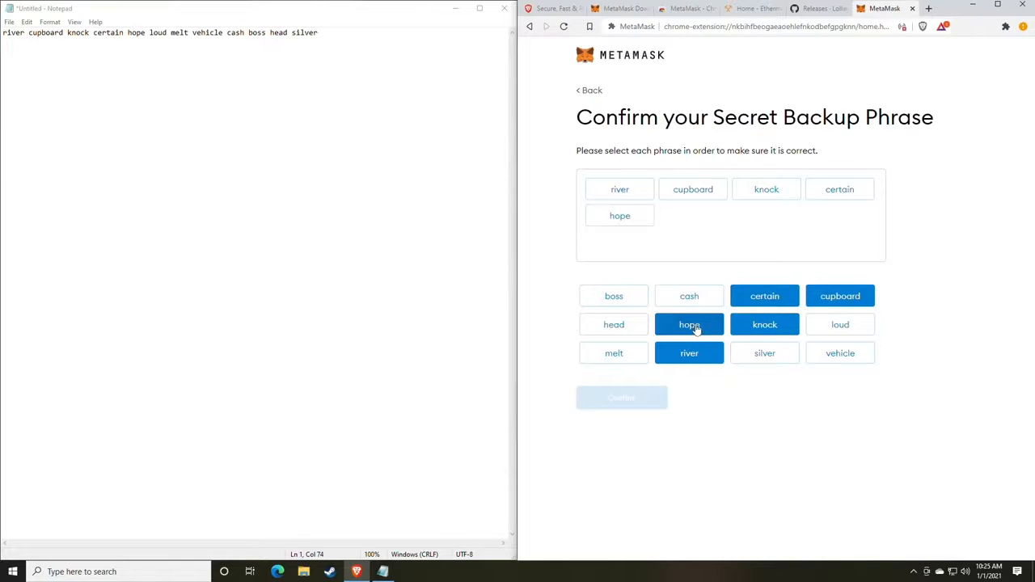
left_click(842, 327)
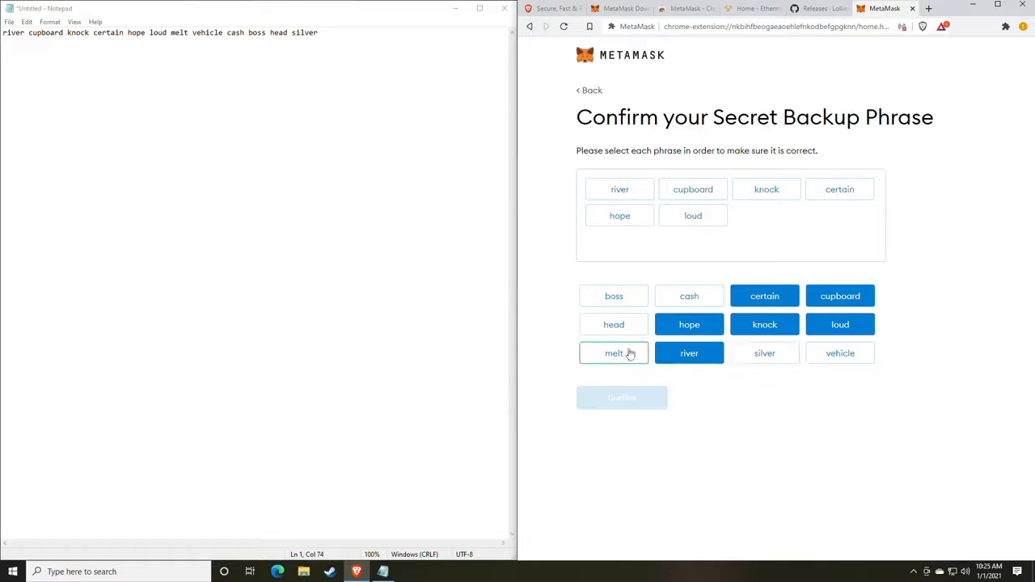
left_click(624, 354)
left_click(822, 359)
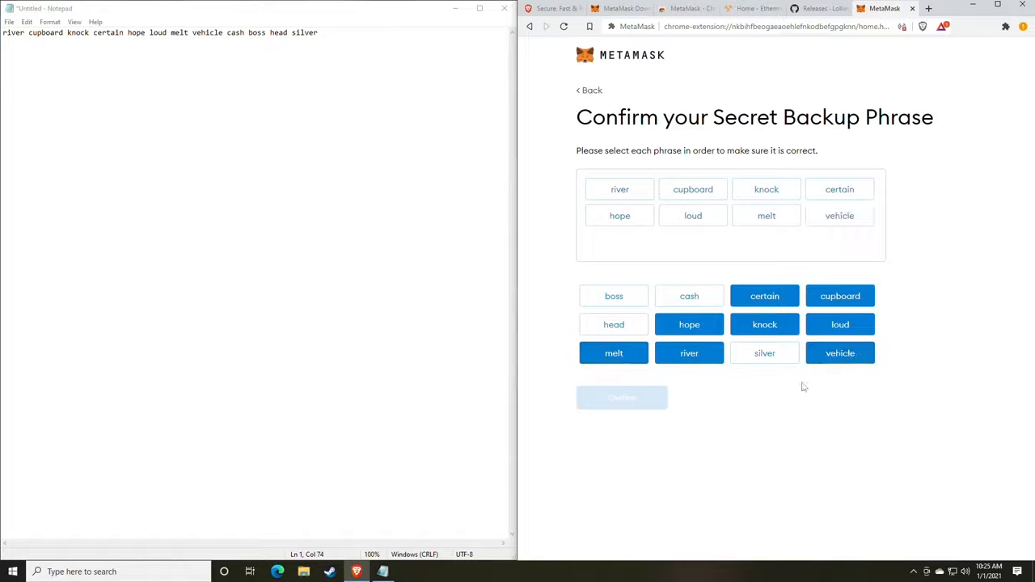
left_click(688, 297)
left_click(630, 300)
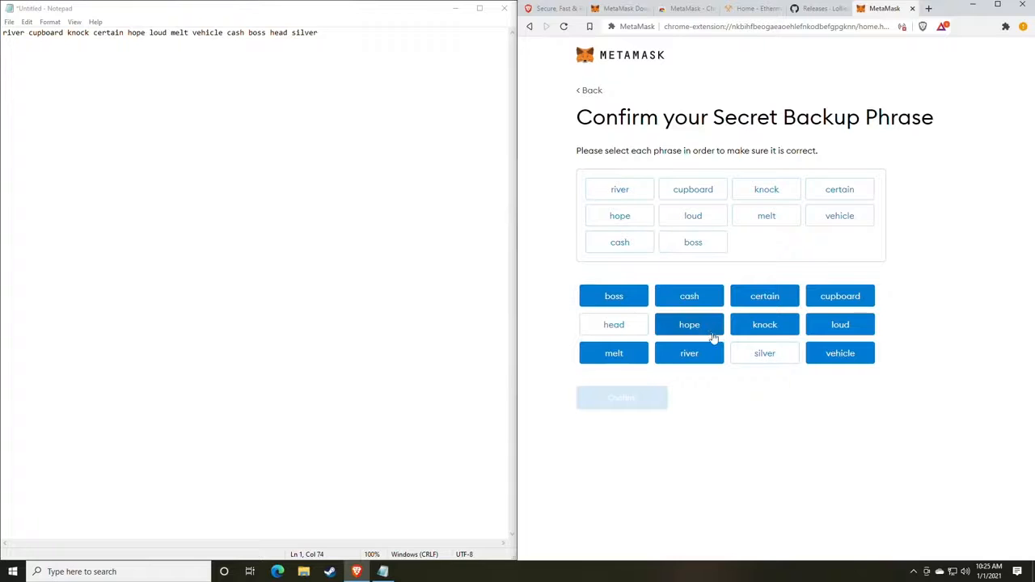
left_click(644, 332)
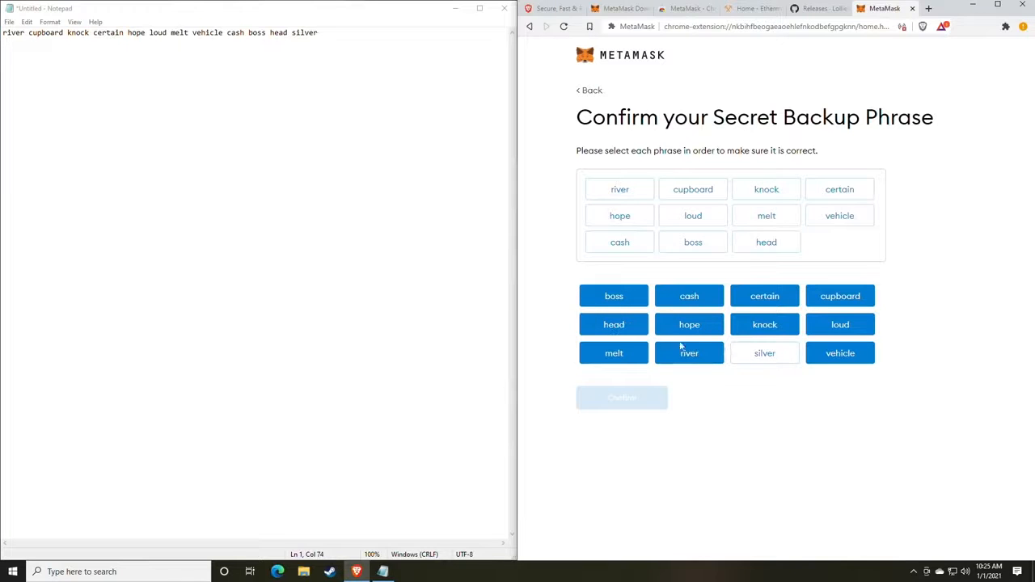
left_click(765, 361)
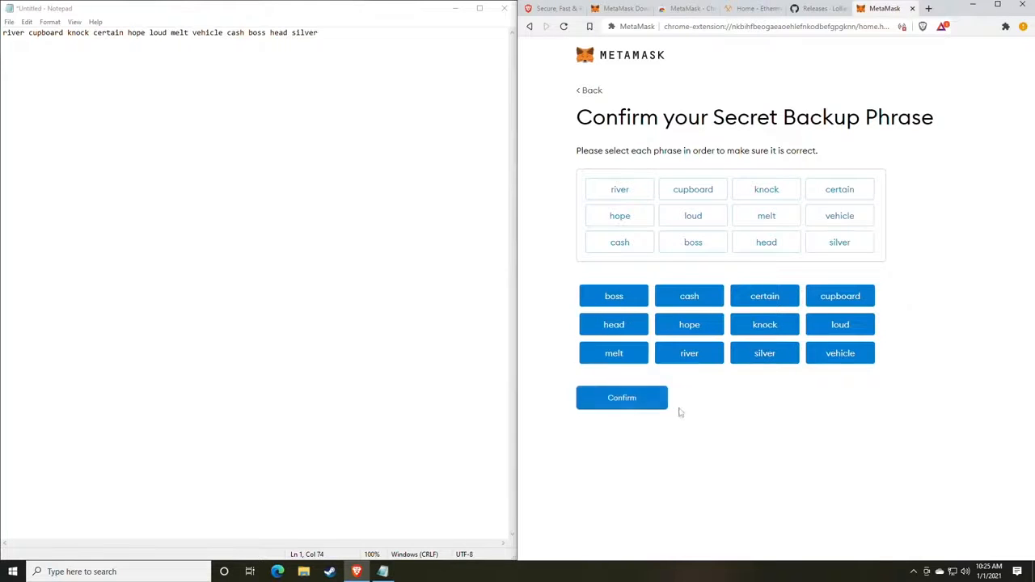
left_click(621, 410)
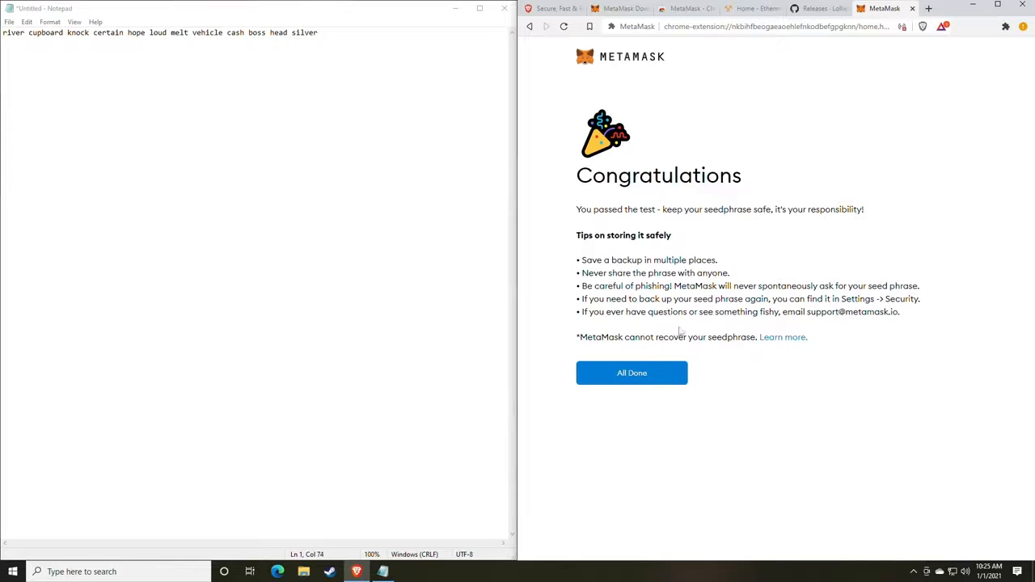
Choose All Done on the Congratulations page to reach Account 1's wallet home.
left_click(645, 378)
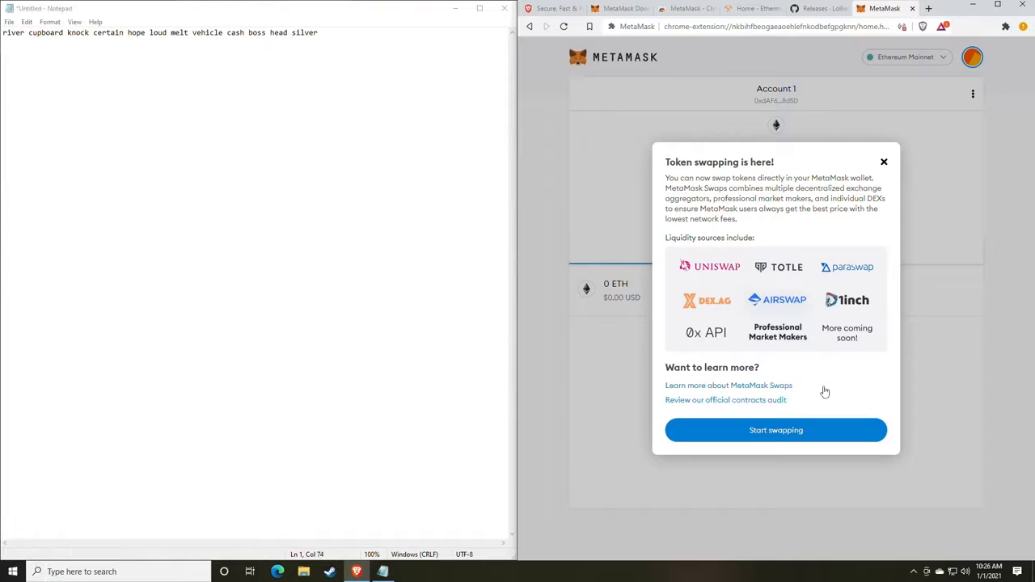
Dismiss the swap announcement, copy the account address, and paste it below the phrase in Notepad.
left_click(885, 164)
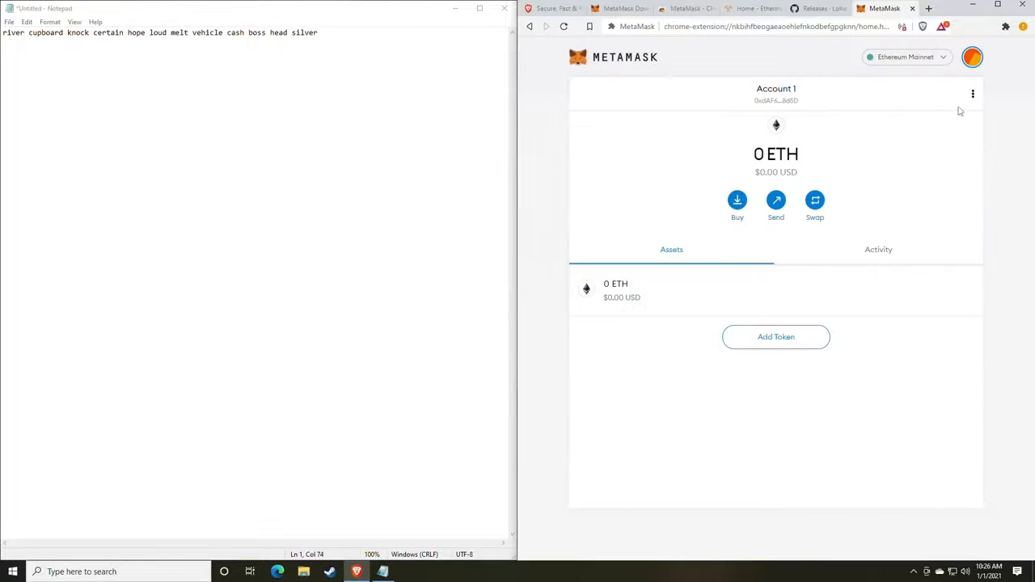
left_click(971, 63)
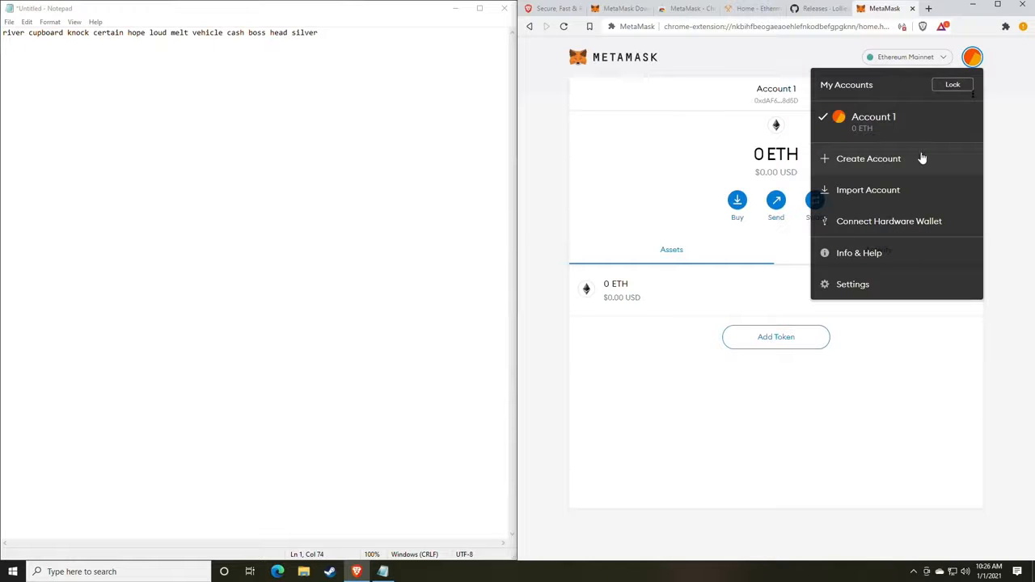
left_click(668, 169)
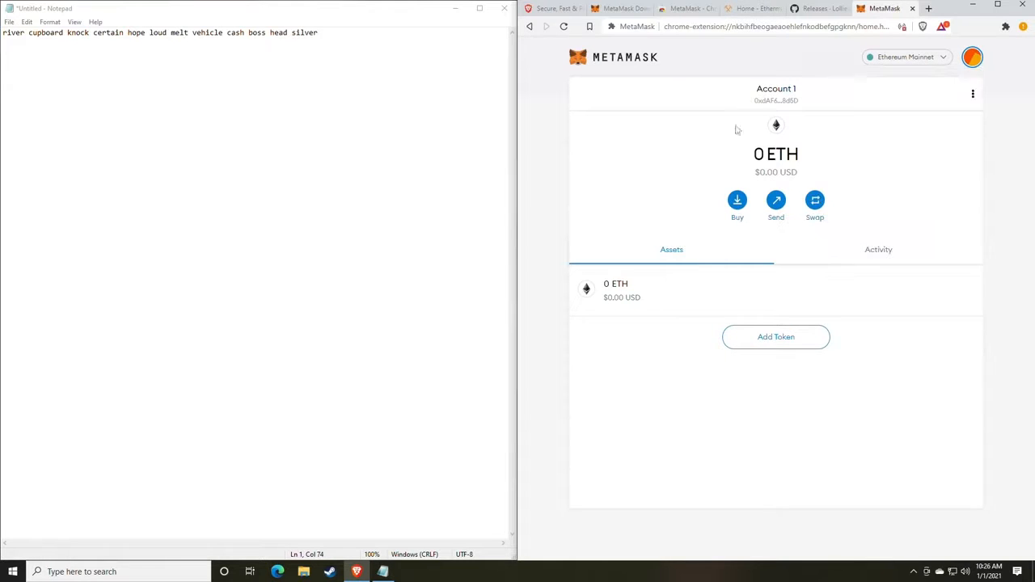
left_click(783, 102)
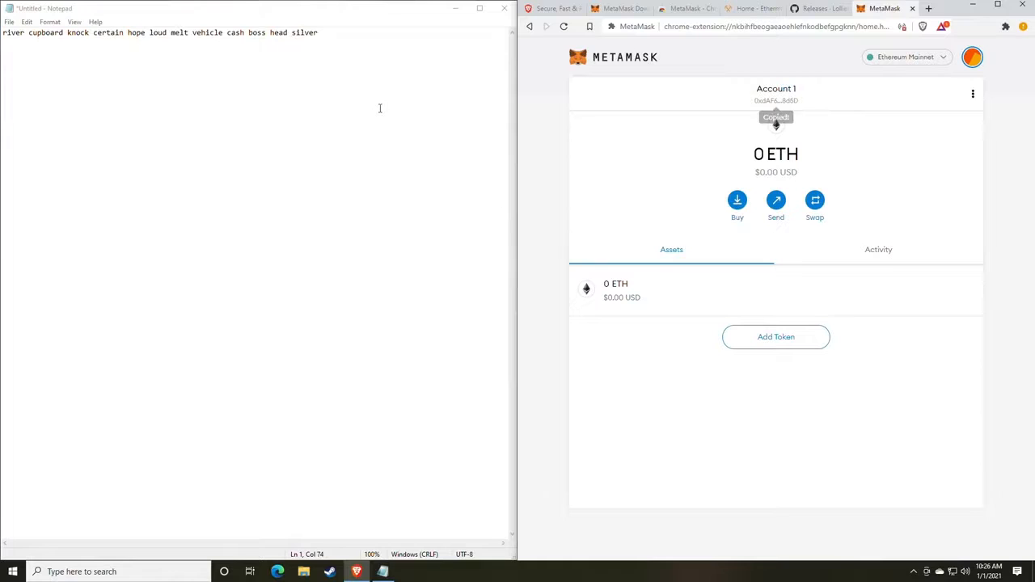
left_click(346, 42)
key("Return")
key("Return")
type("0xdAF673AFf4315Bfab88BD7Dc352c28432D7a8d5D")
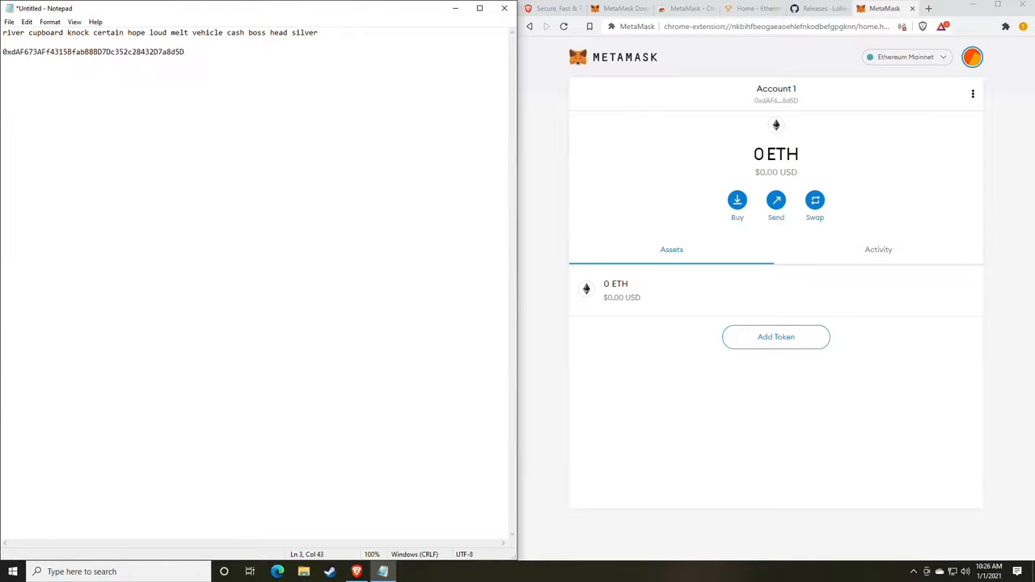
Check the backup phrase and wallet address lines in Notepad by selecting and deselecting them.
left_click_drag(341, 36, 4, 34)
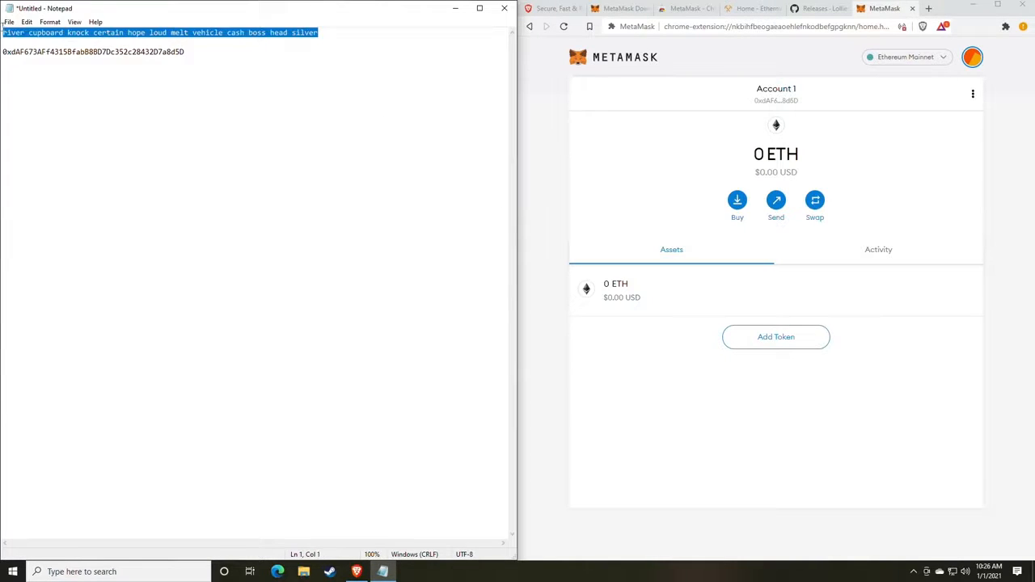
left_click(186, 51)
left_click_drag(194, 52, 3, 51)
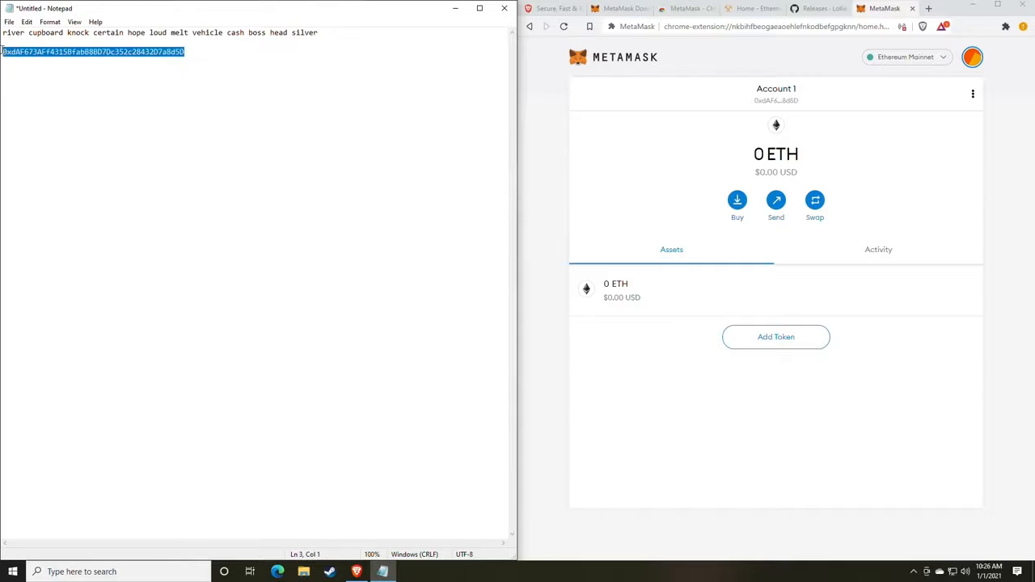
left_click(98, 52)
double_click(99, 53)
left_click(224, 101)
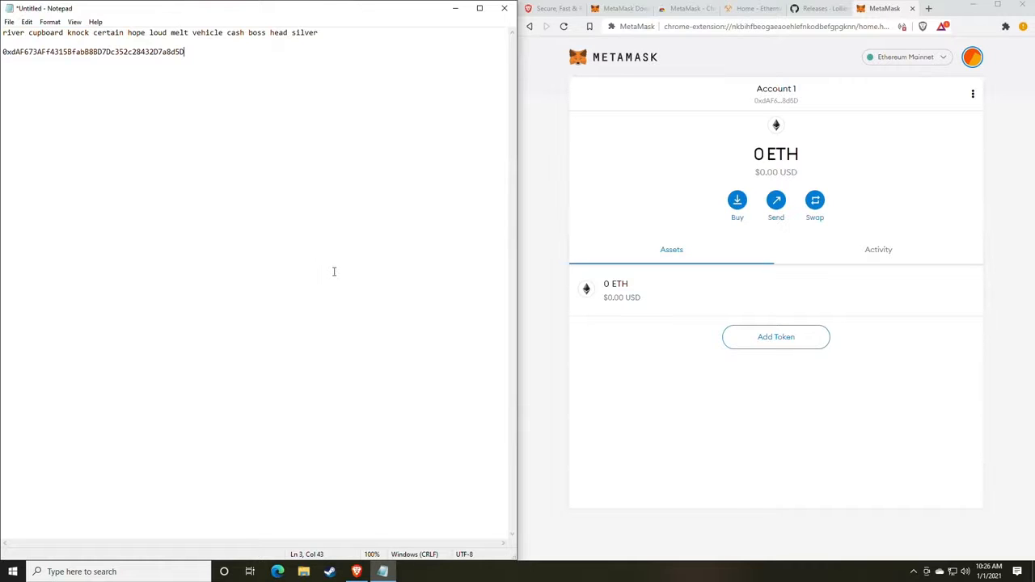
left_click_drag(198, 54, 5, 57)
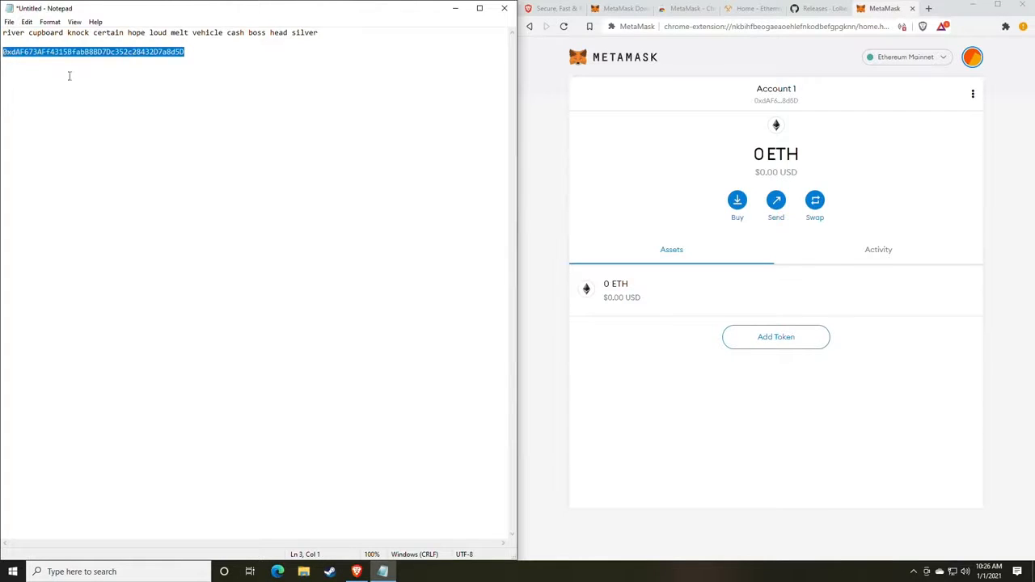
left_click(237, 123)
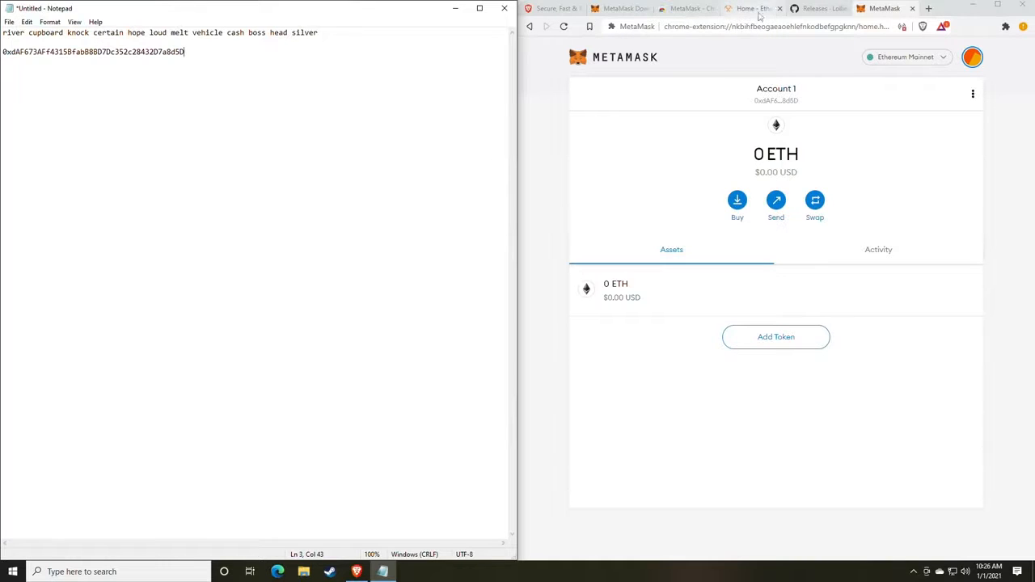
Switch to the lolMiner releases tab and scroll to the 1.17 assets showing lolMiner_v1.17_Win64.zip.
left_click(813, 10)
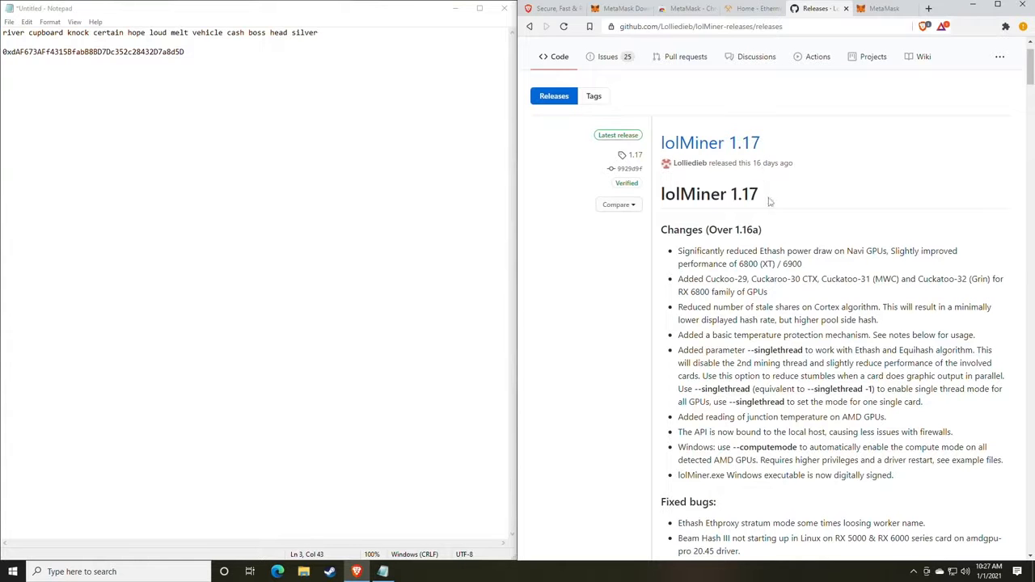
scroll(770, 203, "down", 1)
scroll(770, 202, "up", 2)
scroll(771, 202, "down", 5)
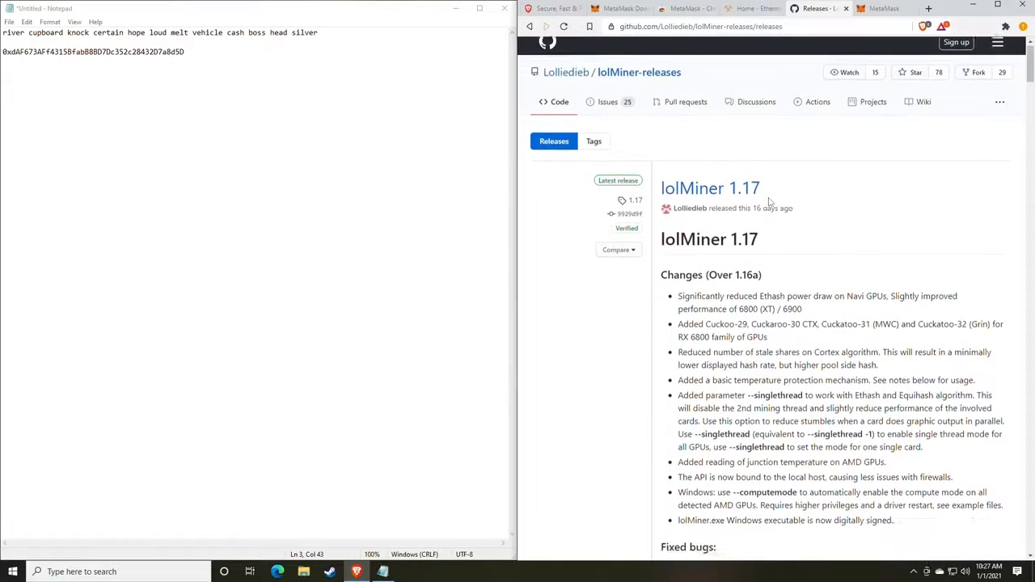
scroll(770, 202, "up", 7)
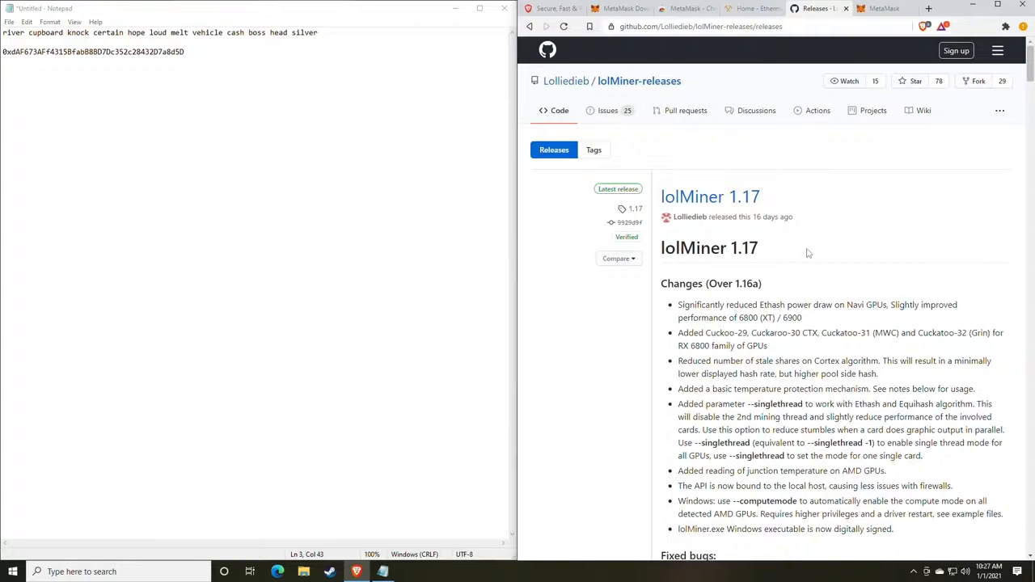
scroll(799, 271, "down", 4)
scroll(799, 191, "down", 4)
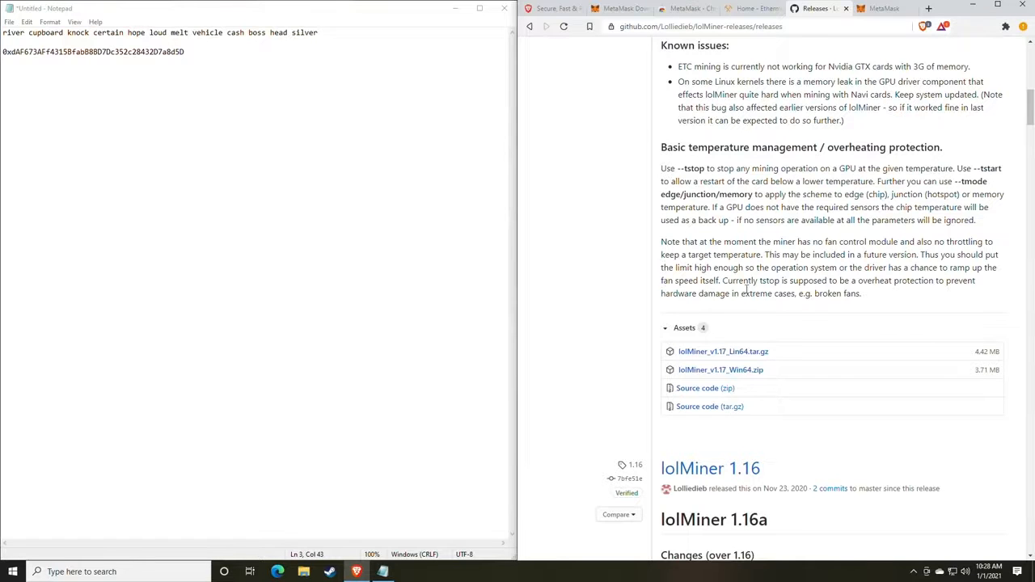
scroll(746, 287, "up", 7)
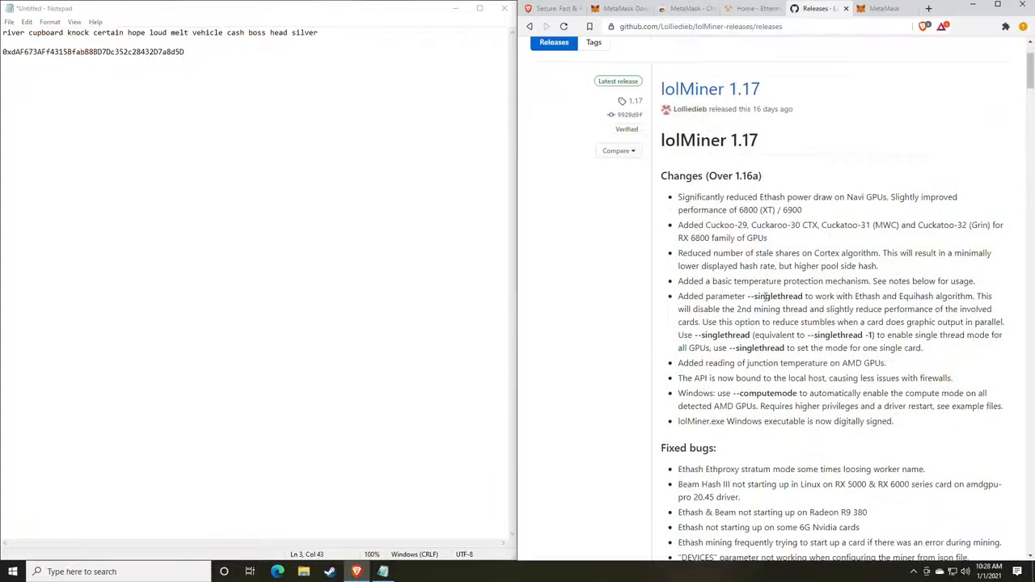
scroll(765, 297, "up", 2)
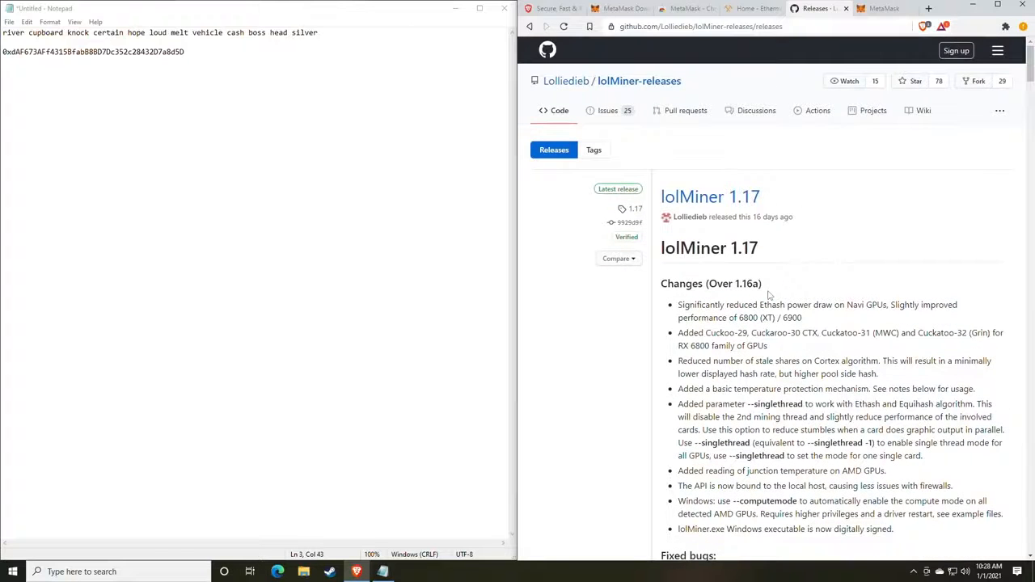
scroll(769, 295, "down", 6)
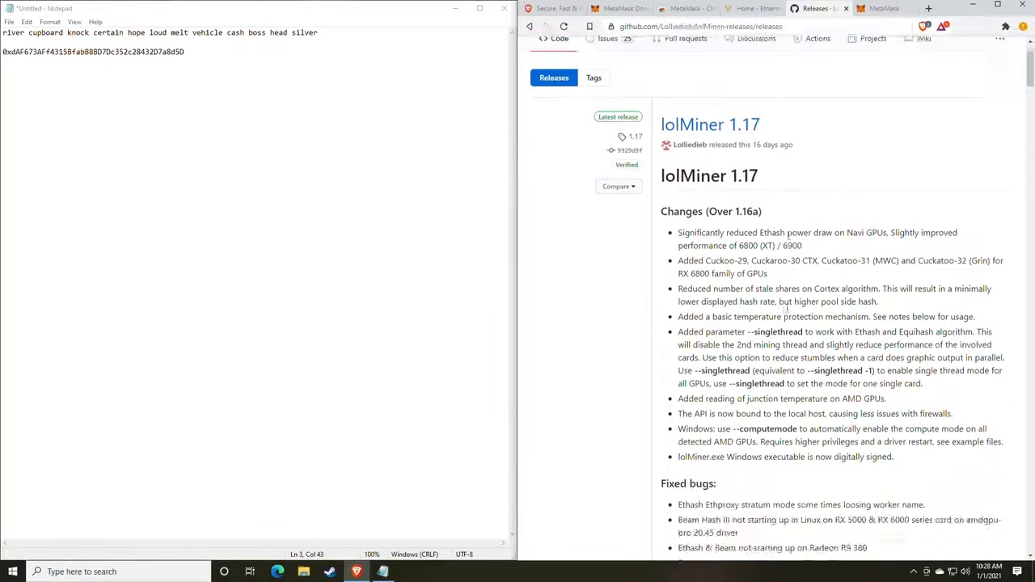
scroll(792, 304, "down", 2)
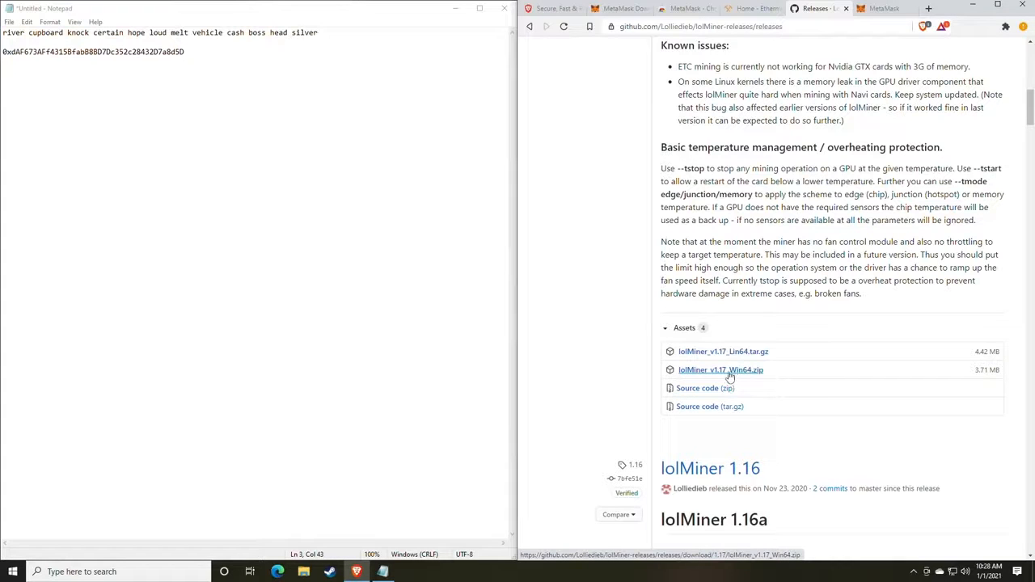
Save lolMiner_v1.17_Win64.zip to Downloads and show it in File Explorer.
left_click(730, 371)
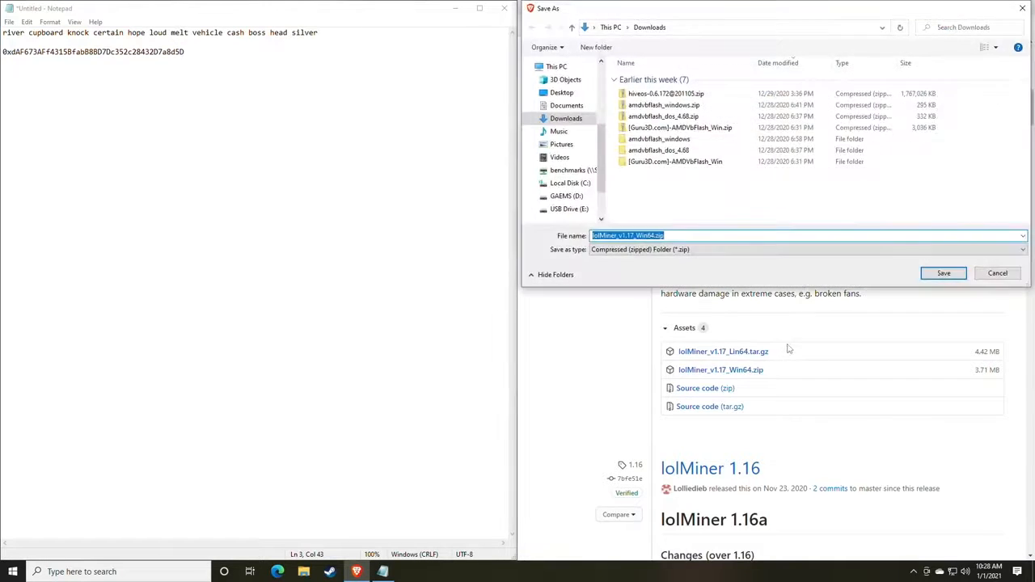
key("Return")
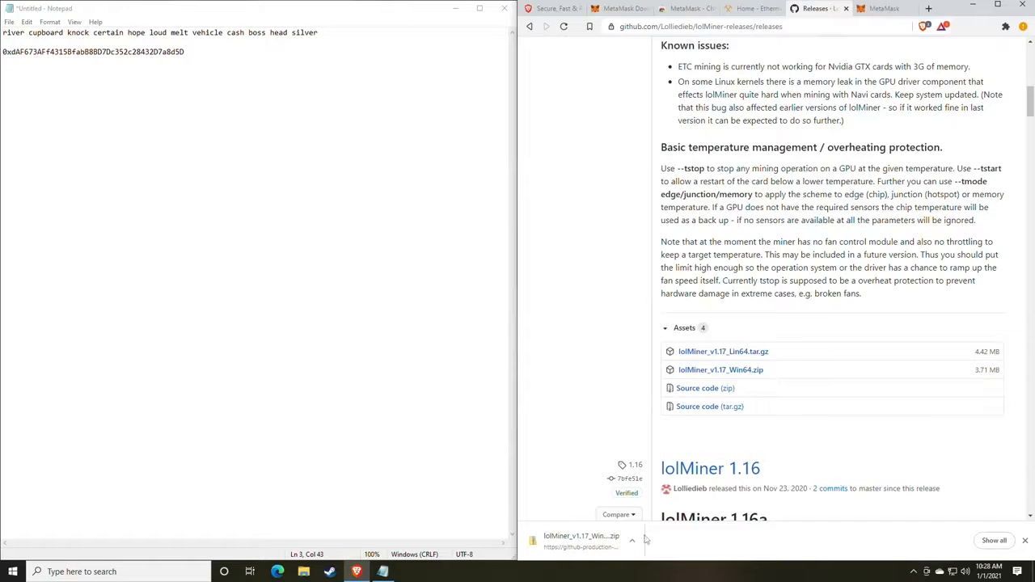
left_click(635, 543)
left_click(659, 503)
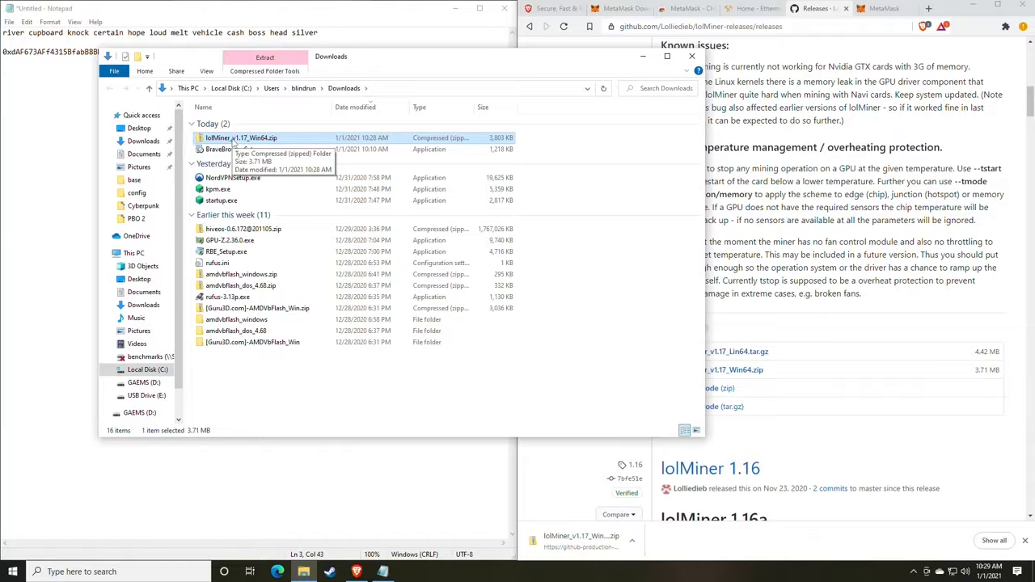
Browse to the Miners folder on GAEMS (D:), then return to the downloaded zip in Downloads.
left_click(140, 383)
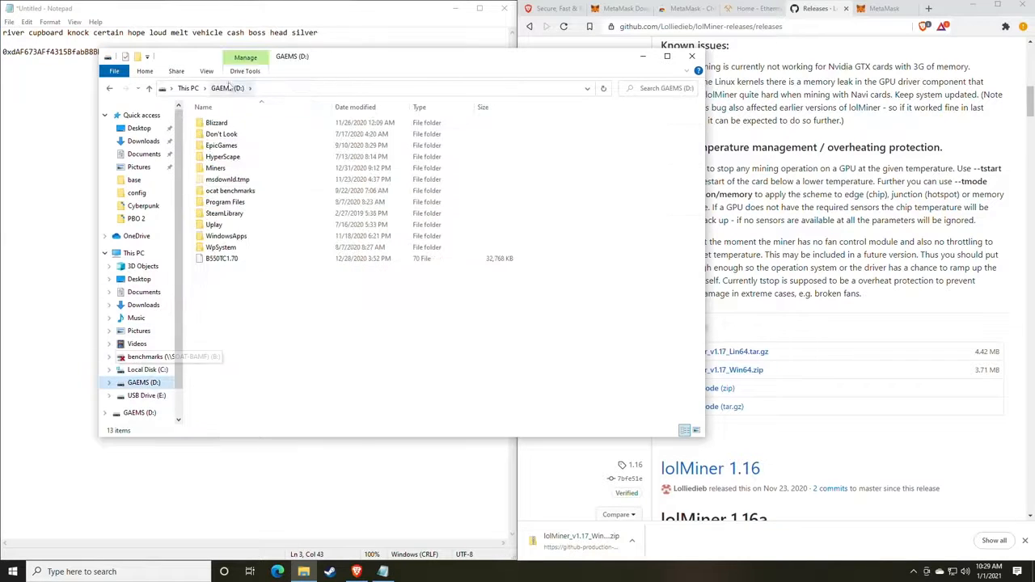
double_click(215, 167)
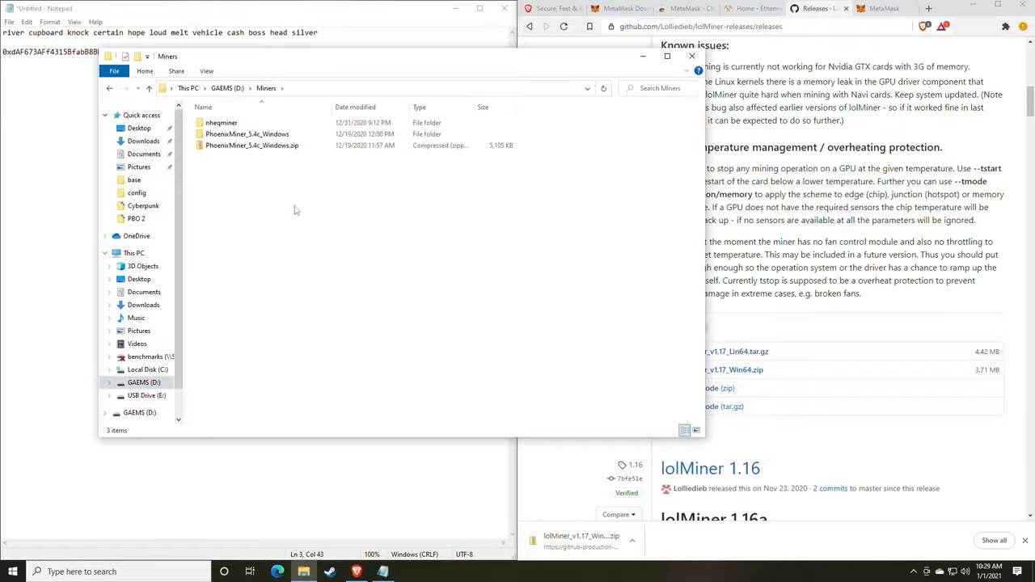
left_click(112, 88)
left_click(112, 88)
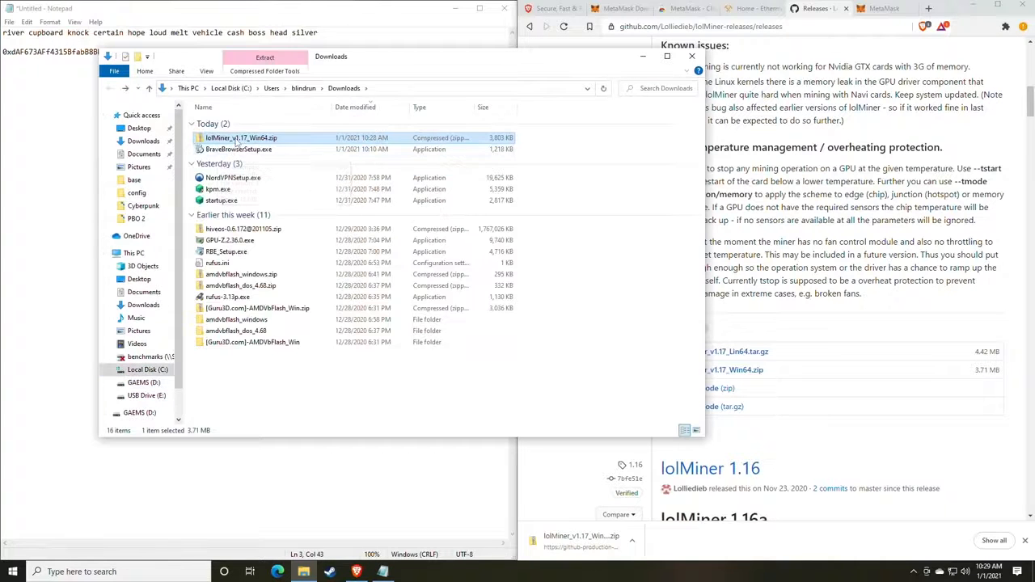
Extract All of lolMiner_v1.17_Win64.zip to the default Downloads destination.
right_click(238, 142)
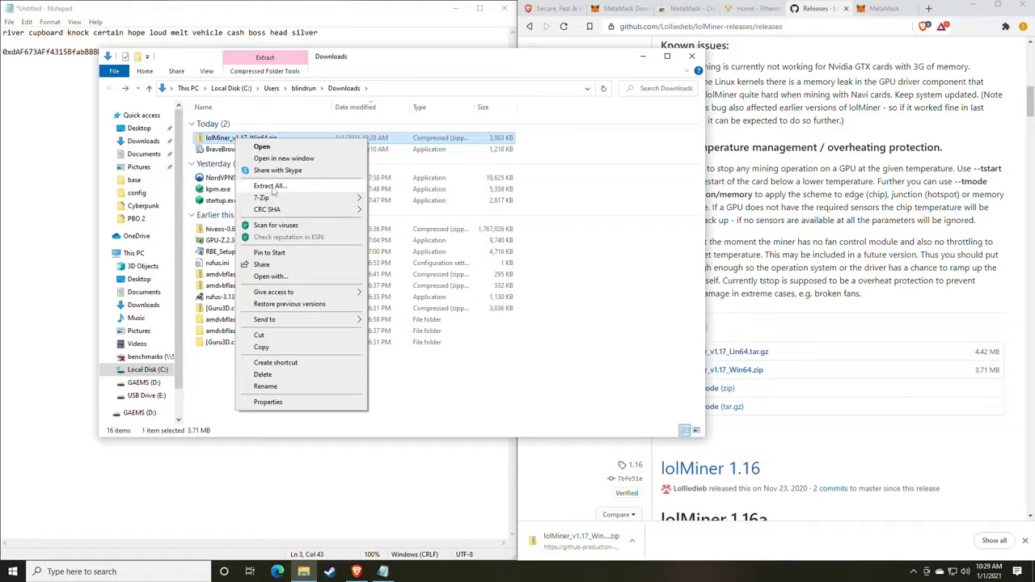
mouse_move(264, 201)
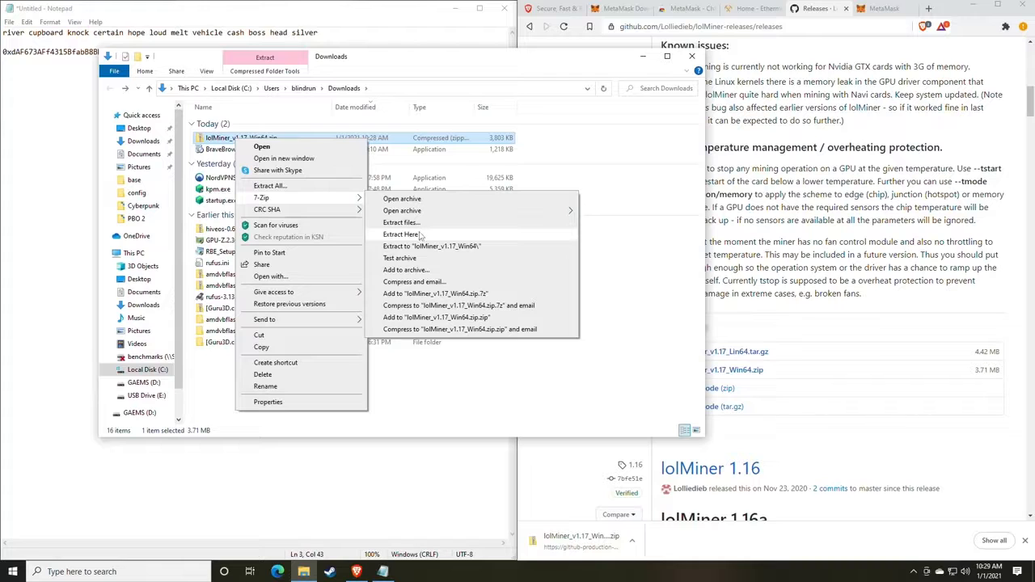
left_click(284, 187)
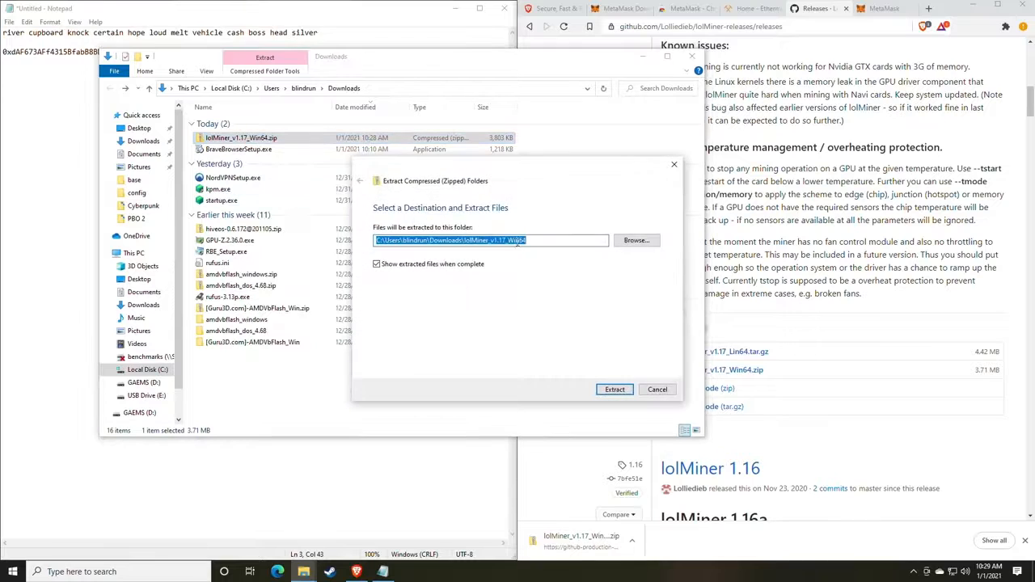
left_click(614, 389)
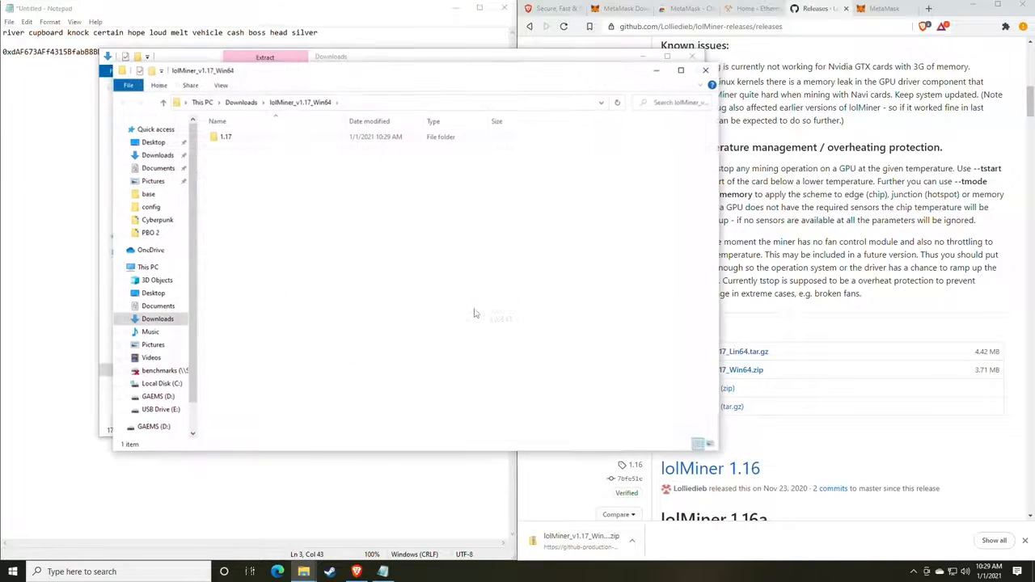
Open the extracted 1.17 folder listing lolMiner.exe and the mine_*.bat scripts, then bring up Windows search.
left_click_drag(323, 78, 452, 87)
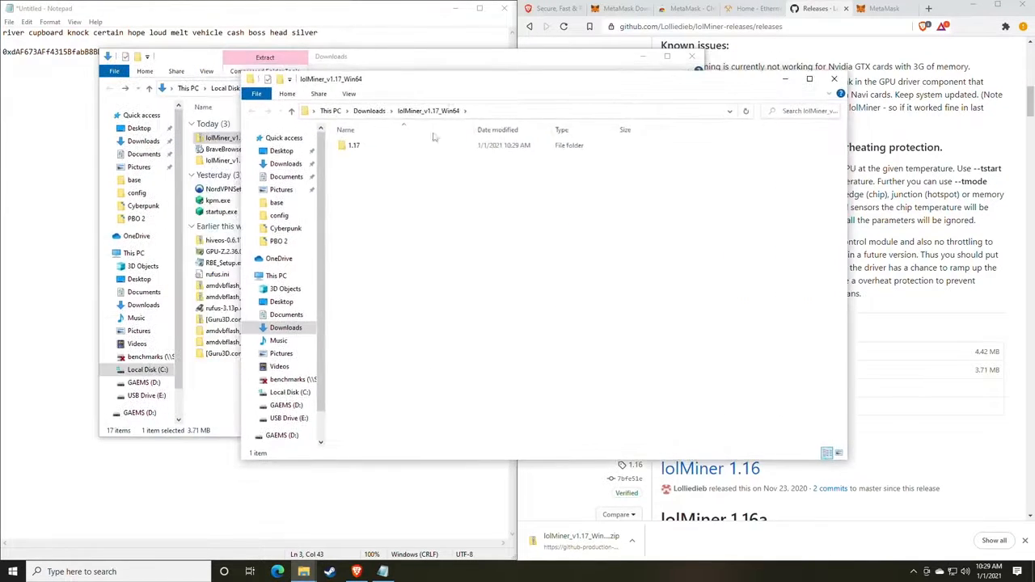
double_click(354, 146)
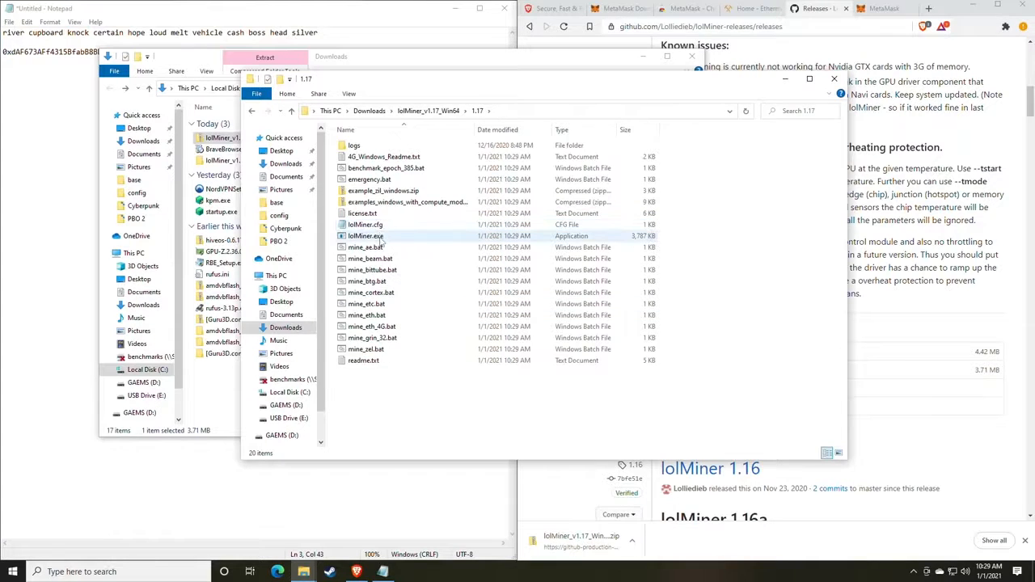
left_click(131, 571)
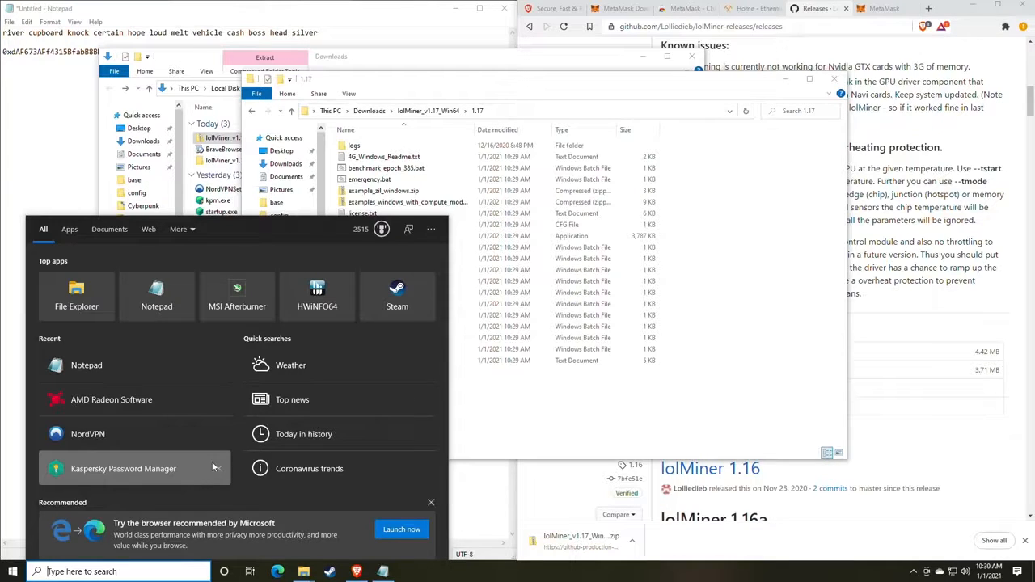
Uncheck 'Hide extensions for known file types' in File Explorer Options and apply.
type("file")
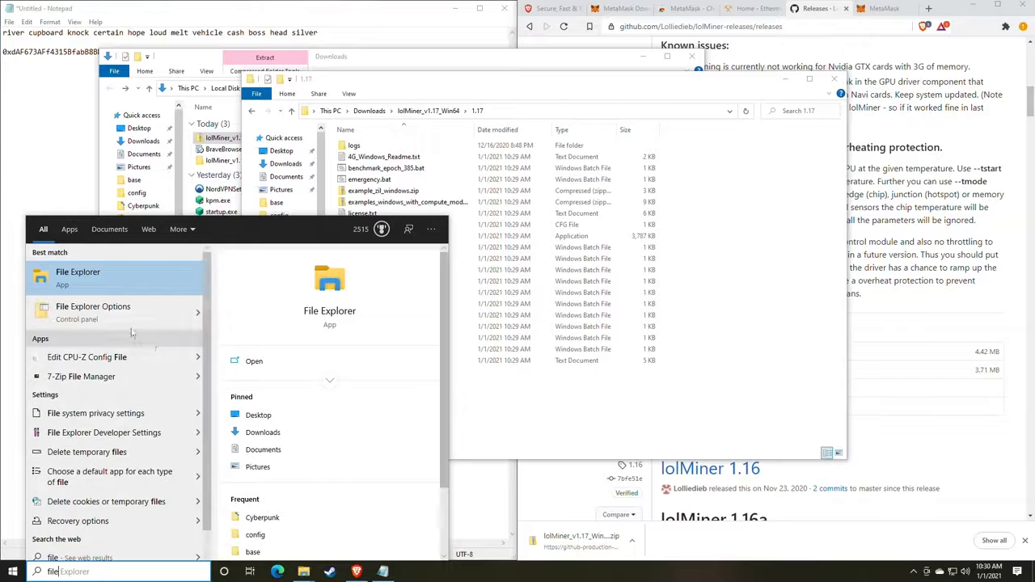
left_click(93, 310)
left_click_drag(184, 108, 494, 106)
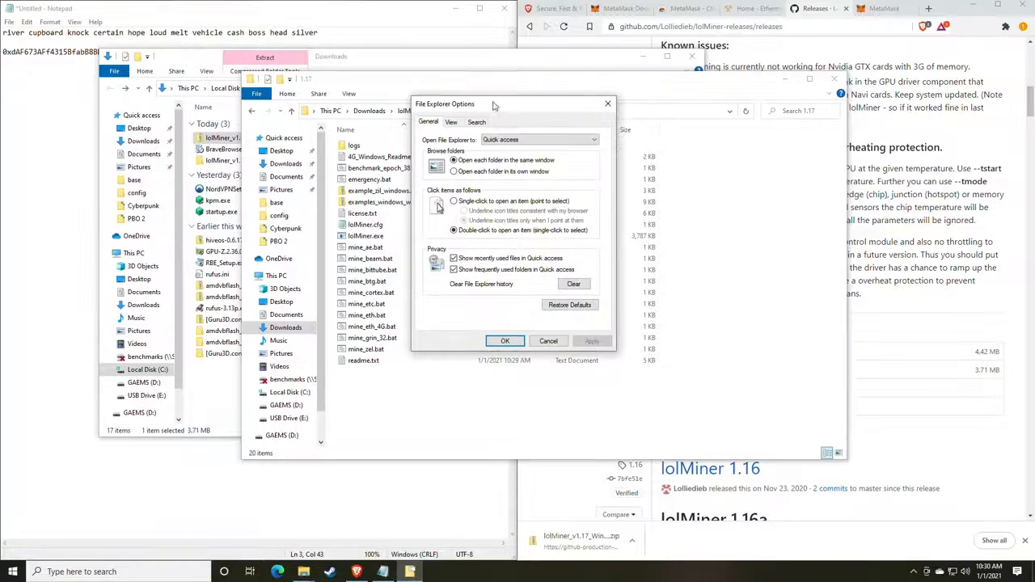
left_click(452, 122)
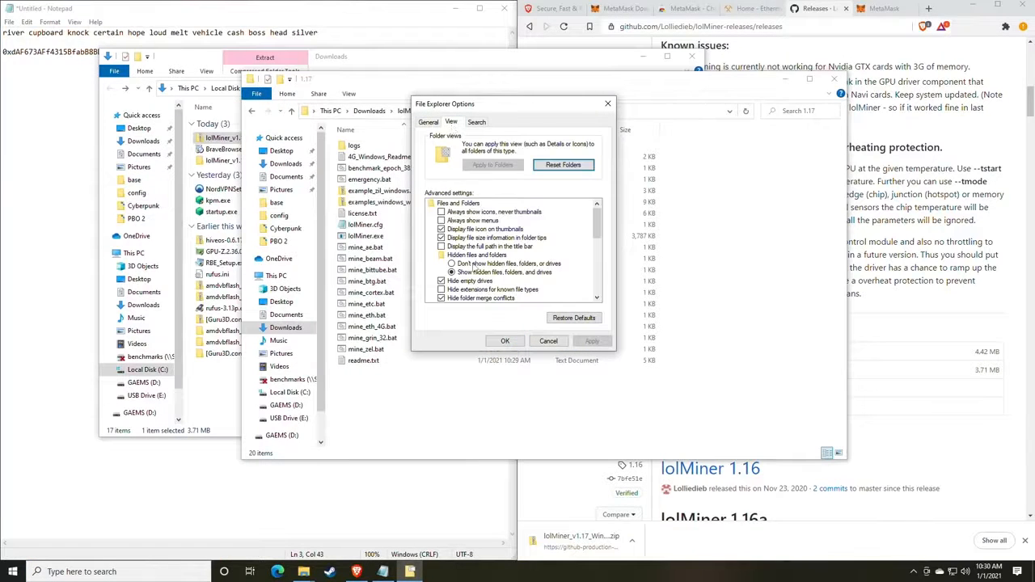
scroll(477, 266, "down", 1)
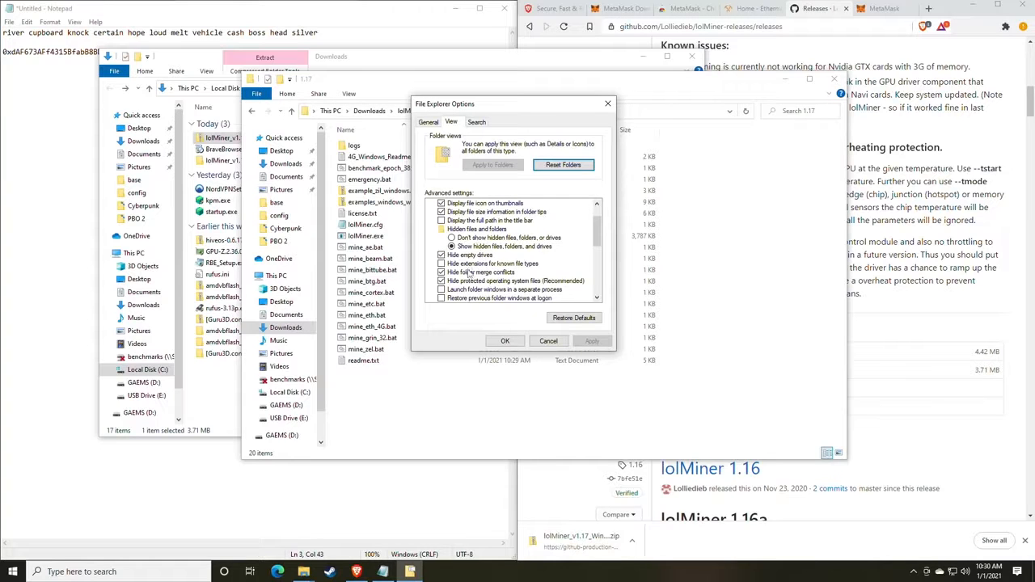
left_click(441, 264)
left_click(443, 264)
left_click(592, 343)
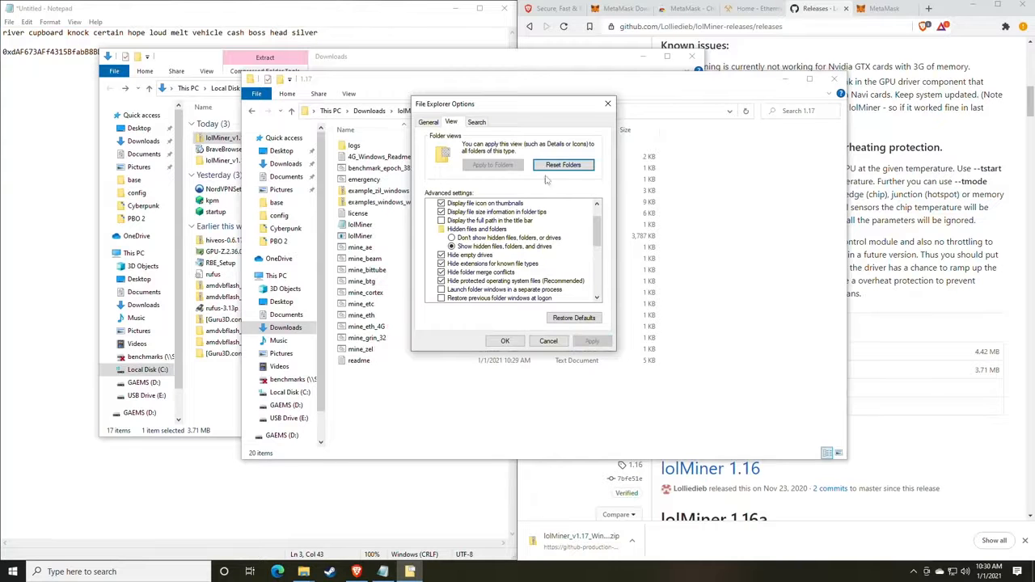
left_click_drag(499, 104, 699, 112)
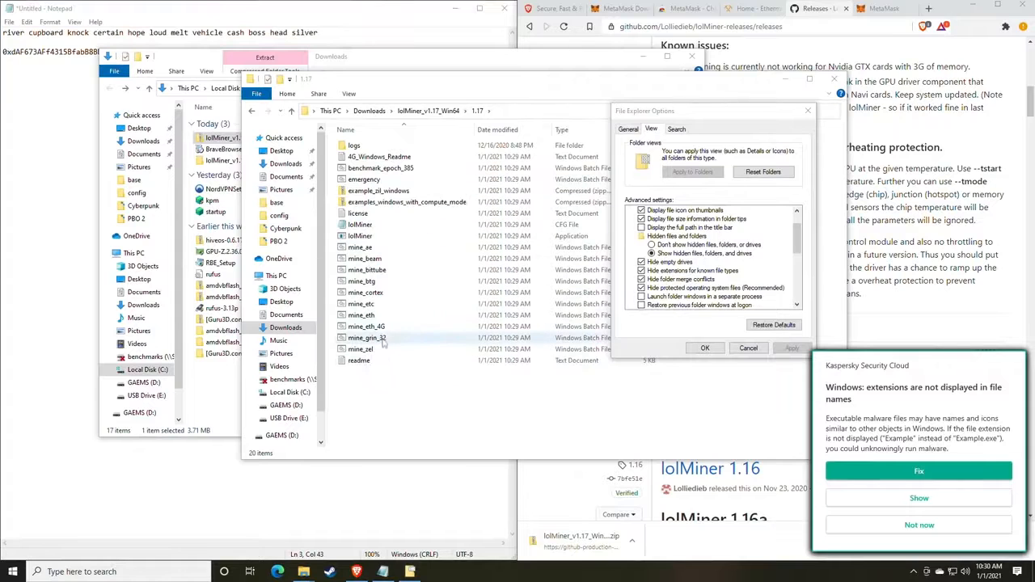
left_click(923, 530)
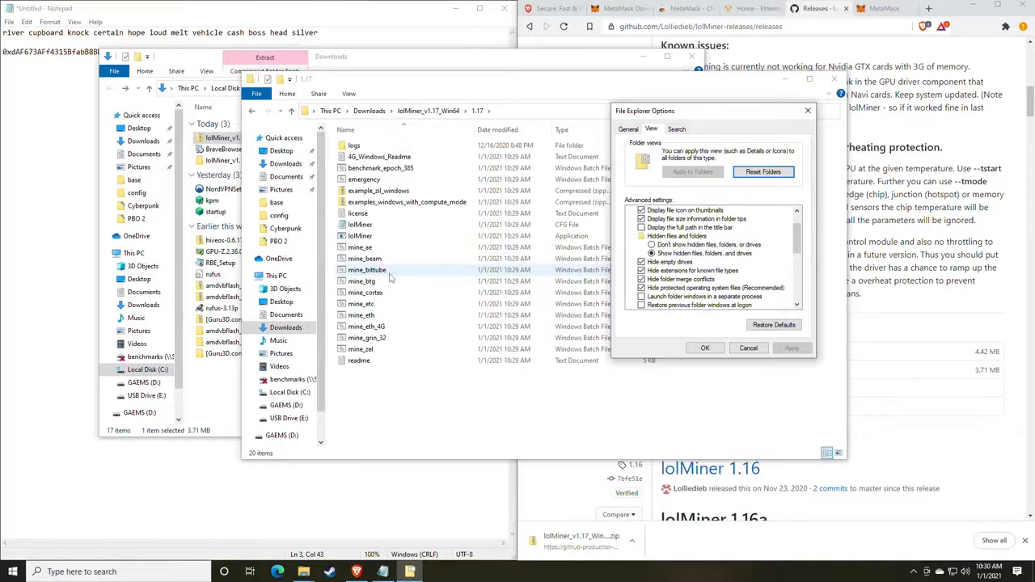
left_click(644, 271)
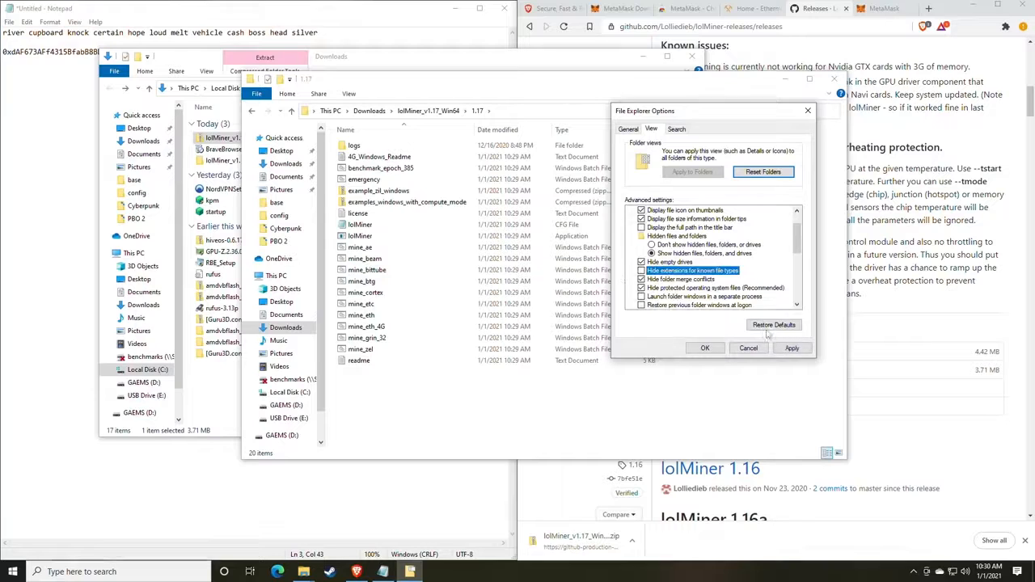
left_click(792, 348)
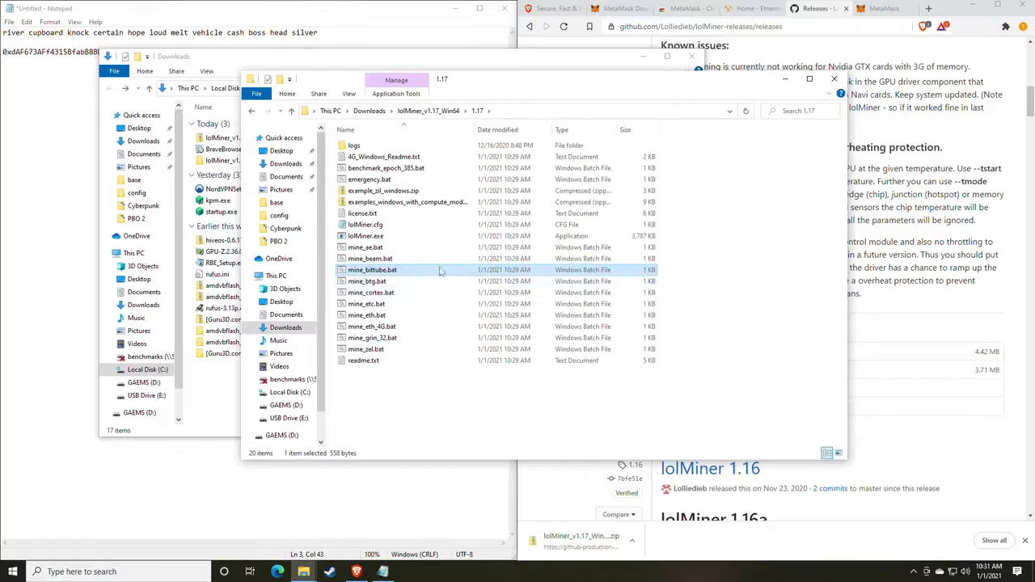
Move the 1.17 folder aside and switch between the Ethermine page and the Notepad notes.
left_click_drag(508, 89, 510, 117)
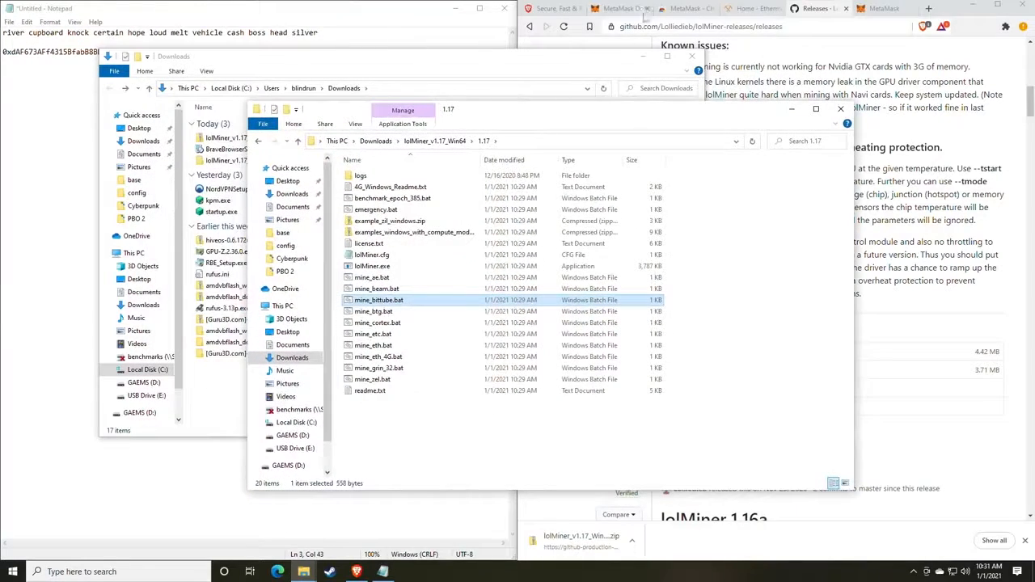
left_click(758, 8)
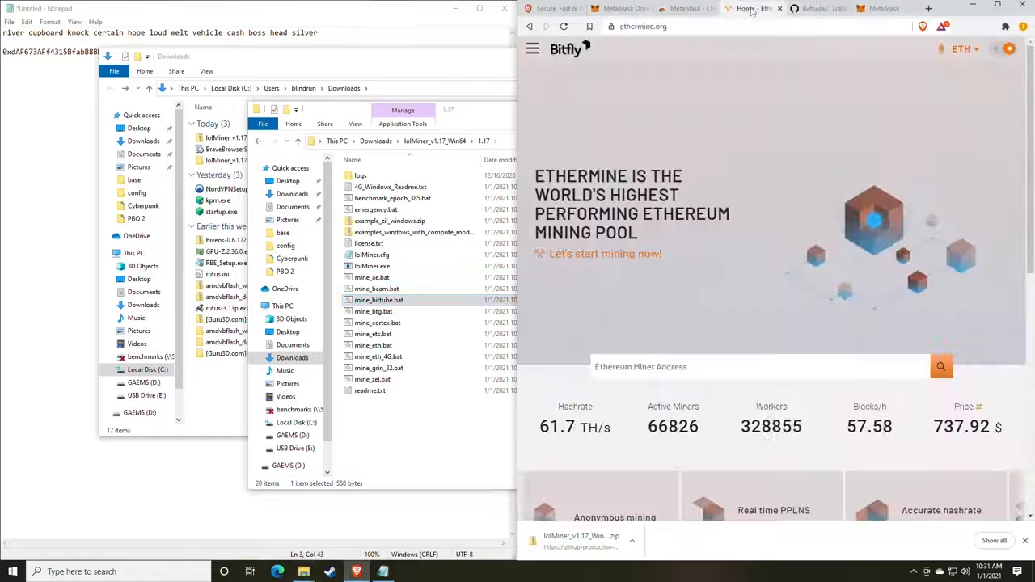
left_click(360, 22)
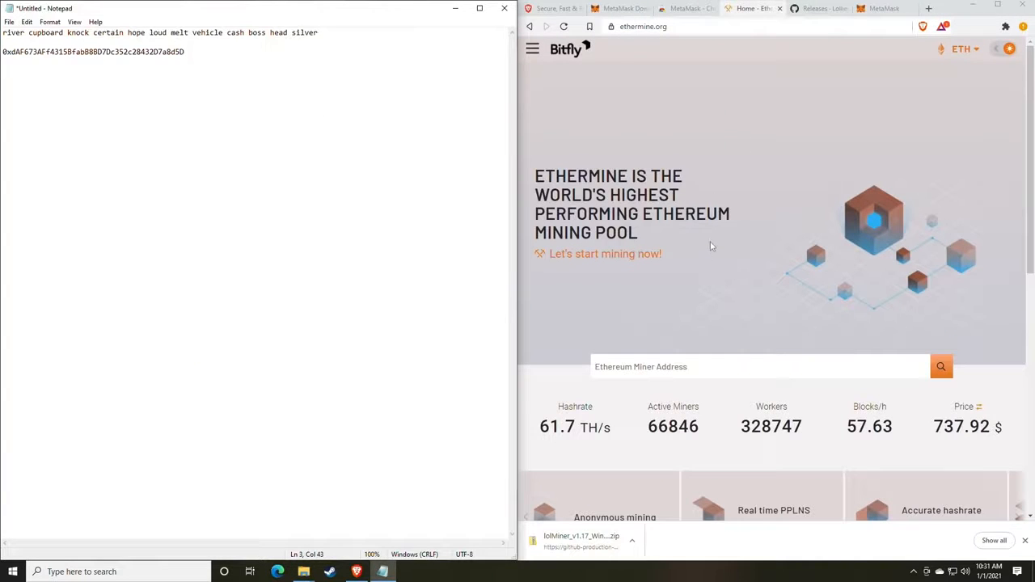
scroll(709, 240, "down", 1)
scroll(709, 240, "up", 1)
From Ethermine's navigation menu, go to the Start Mining connection guide.
left_click(529, 52)
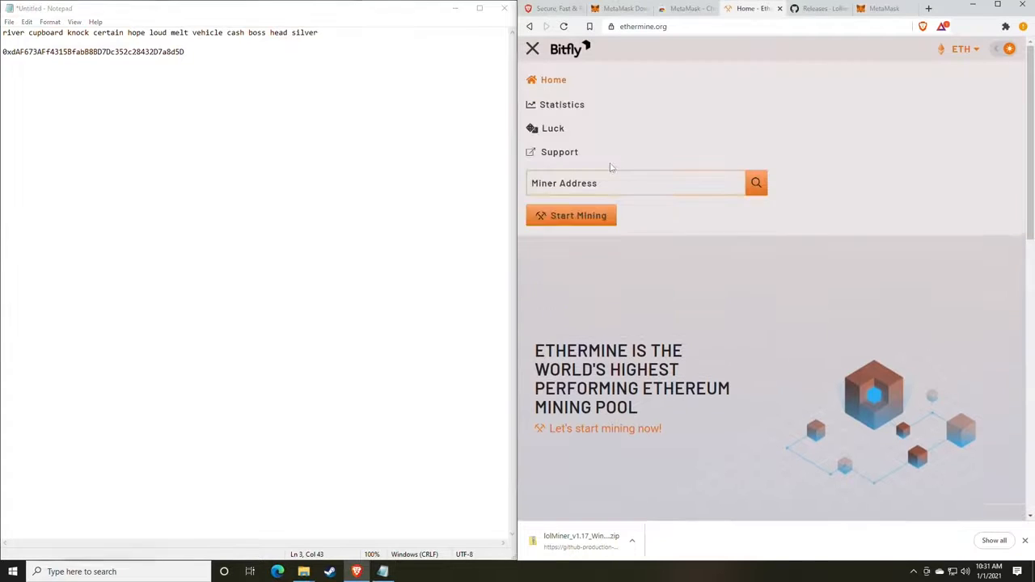
left_click(533, 51)
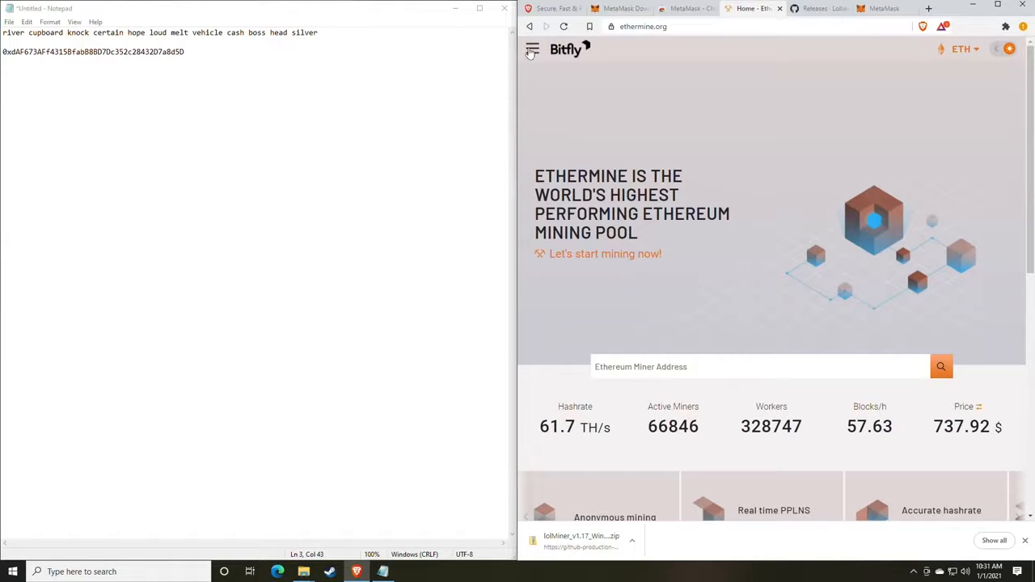
left_click(533, 51)
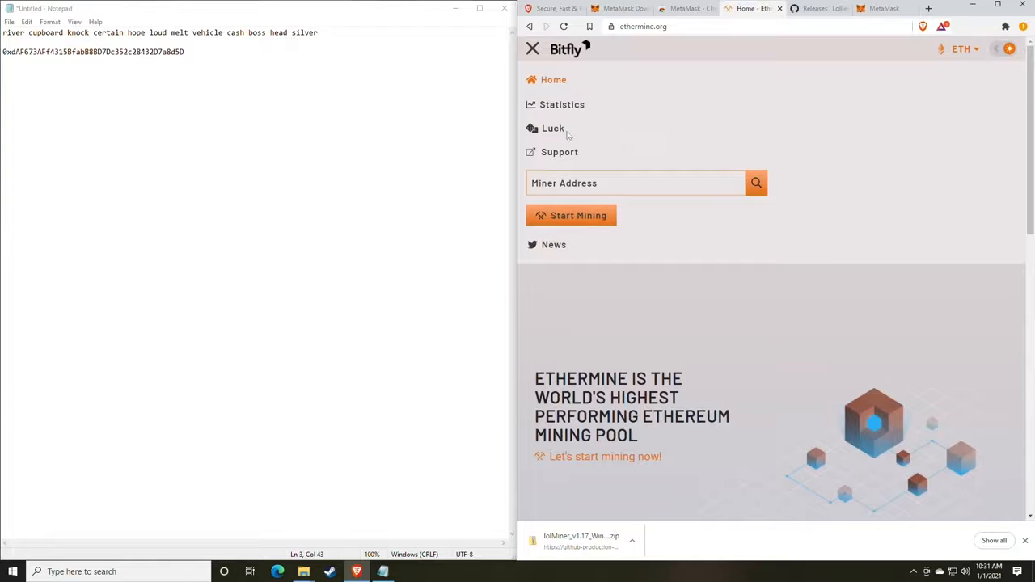
left_click(532, 49)
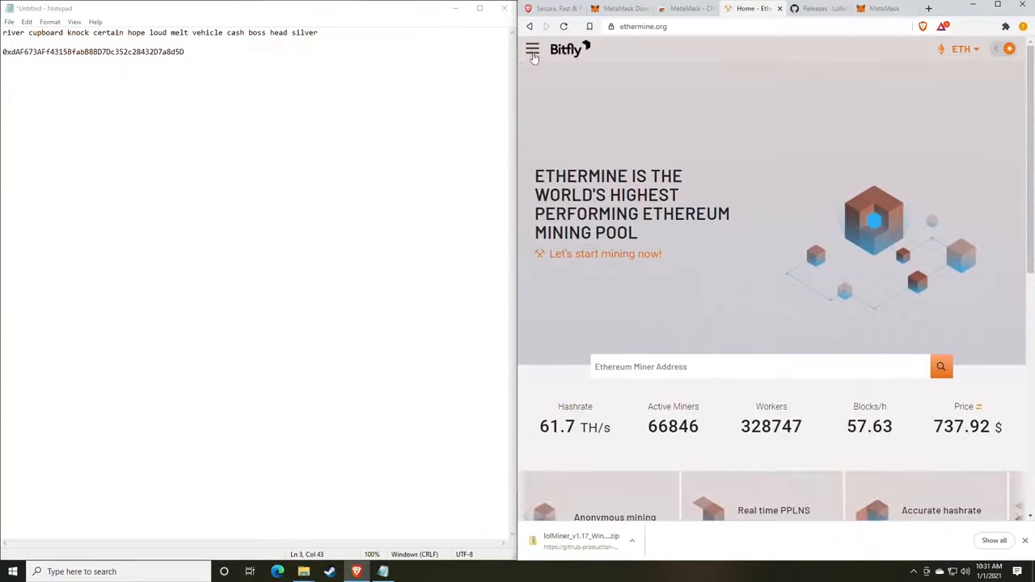
left_click(532, 50)
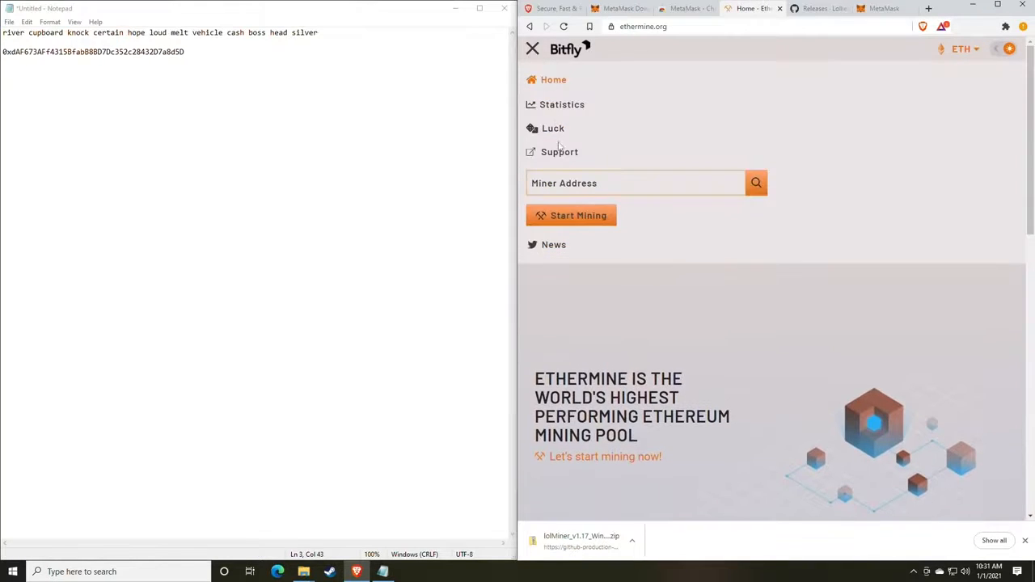
left_click(569, 216)
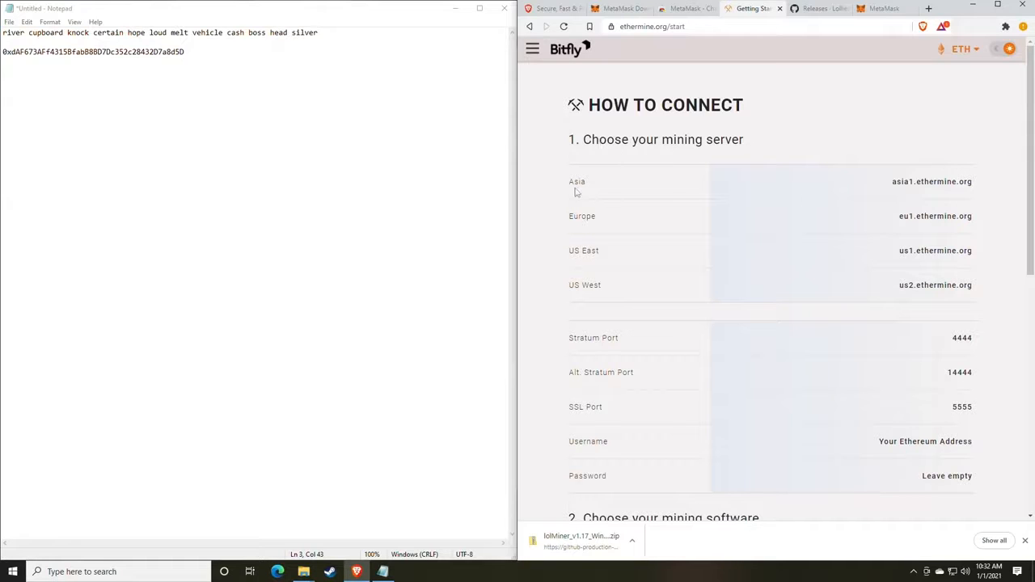
left_click_drag(566, 189, 597, 186)
left_click_drag(586, 260, 631, 259)
left_click_drag(583, 294, 635, 298)
left_click(671, 274)
scroll(670, 274, "down", 2)
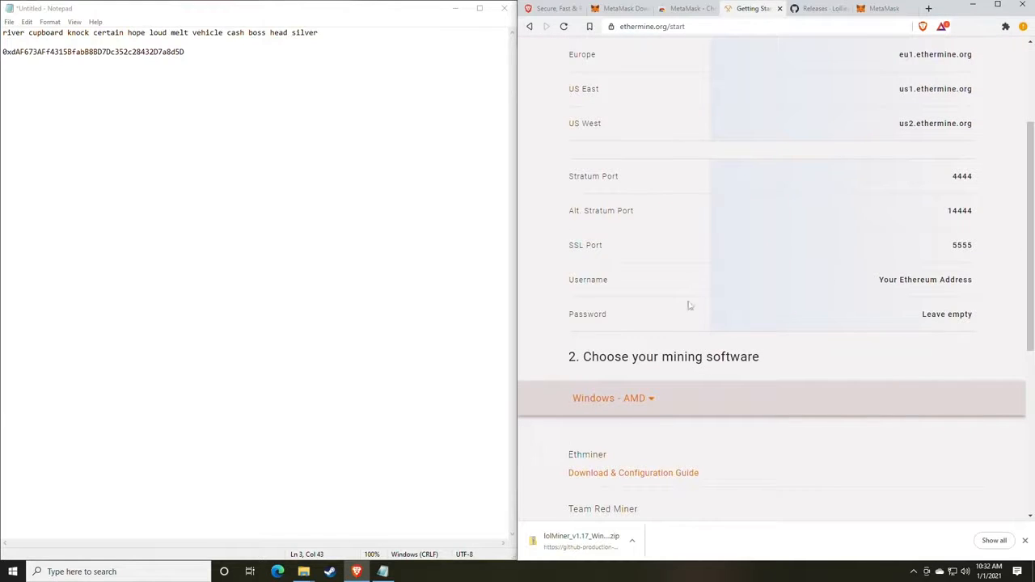
left_click_drag(982, 246, 924, 175)
left_click(826, 268)
mouse_move(303, 572)
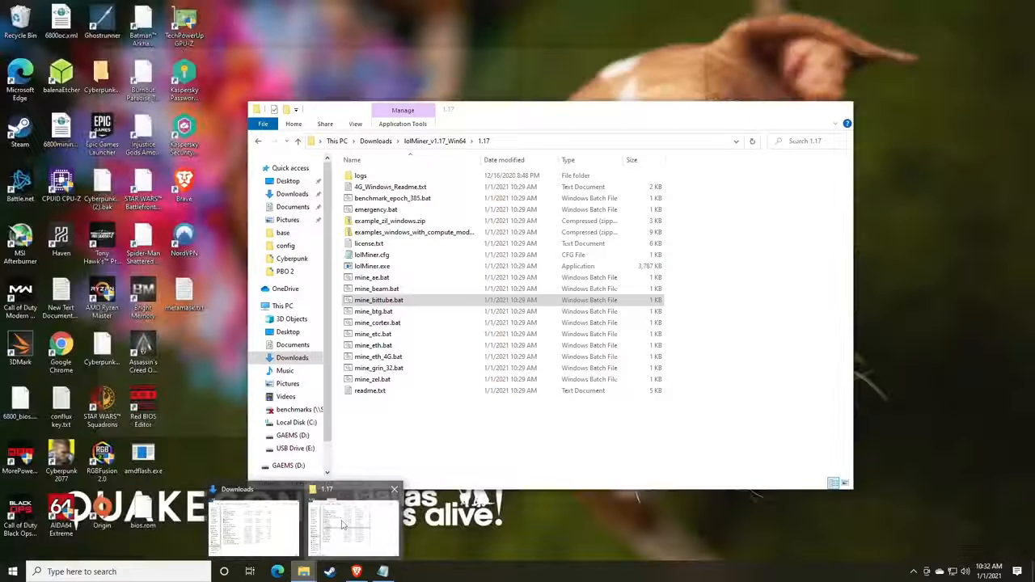
In the 1.17 folder, look over the mine_*.bat scripts and select mine_eth.bat.
left_click(343, 526)
left_click_drag(490, 107, 589, 58)
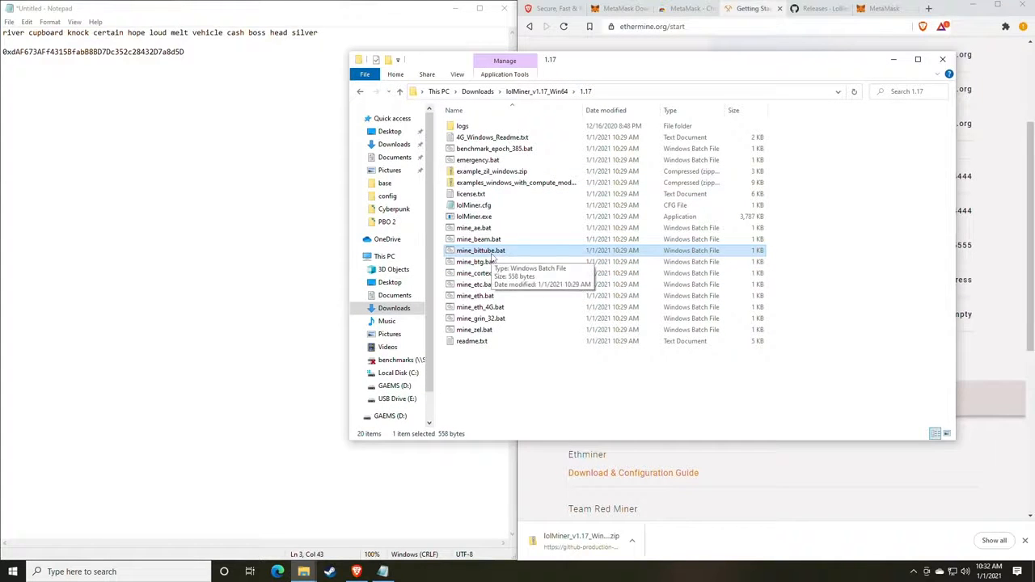
left_click(475, 242)
left_click(476, 250)
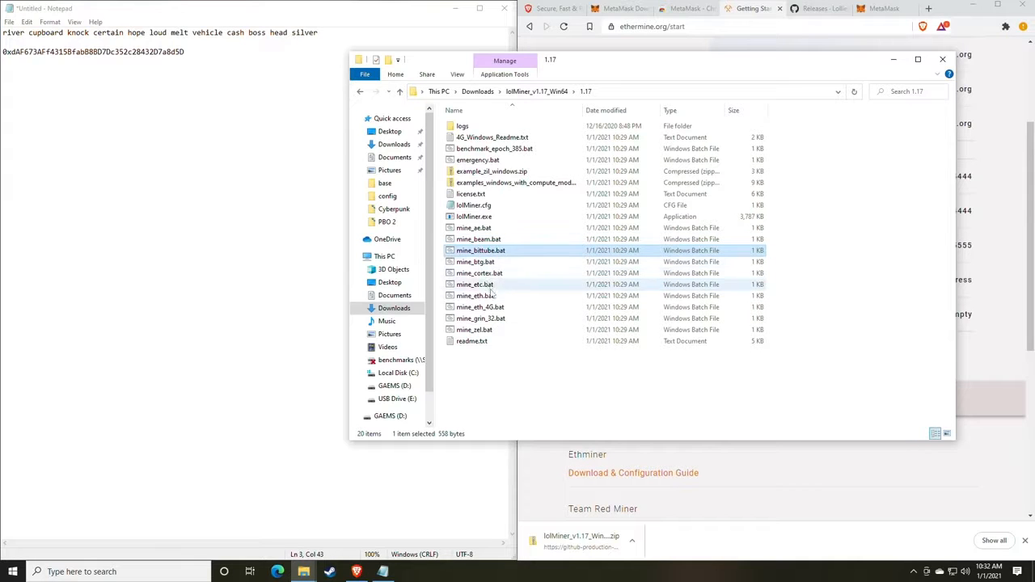
left_click(488, 296)
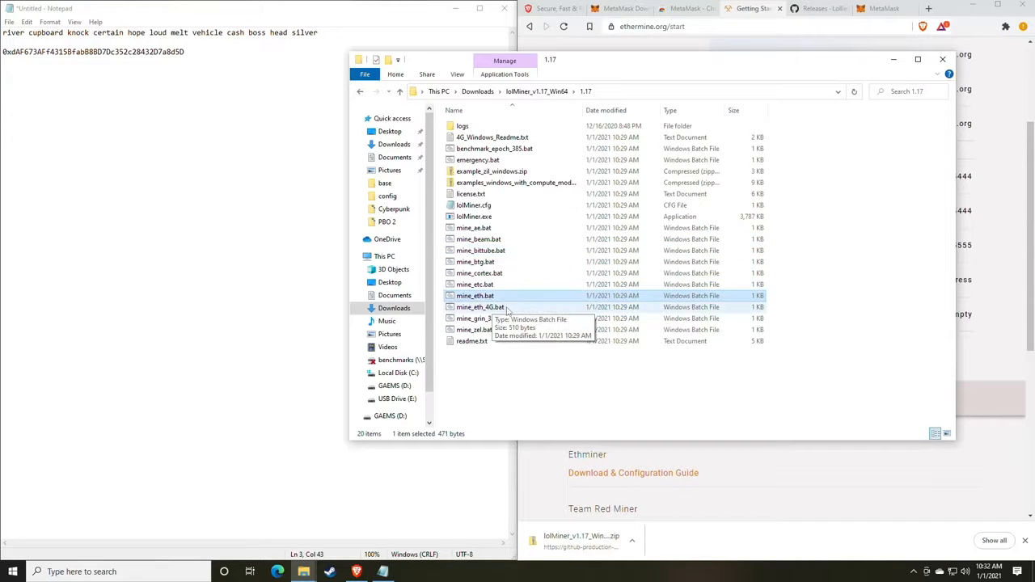
left_click(484, 309)
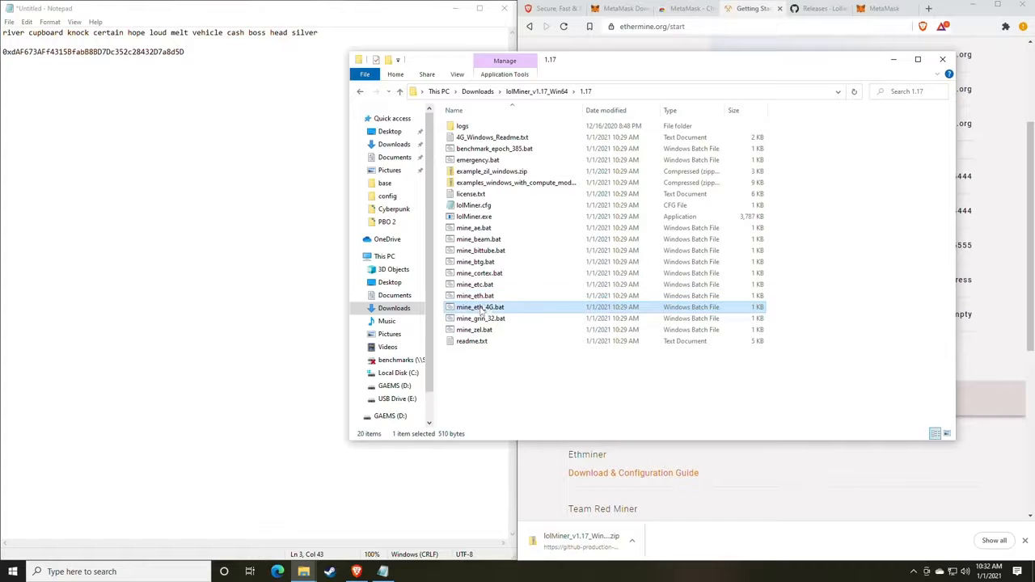
left_click(480, 297)
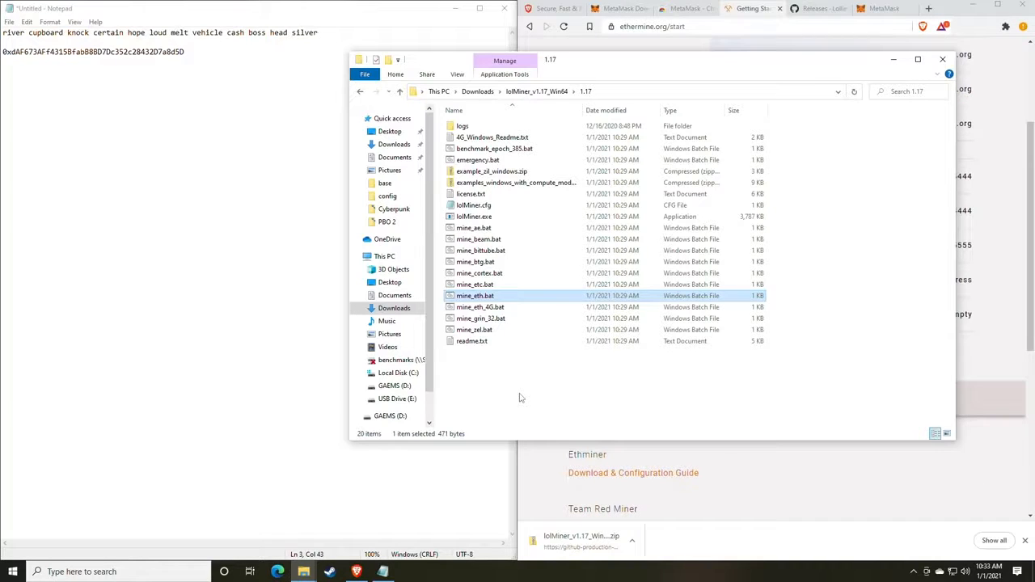
right_click(476, 310)
left_click(476, 314)
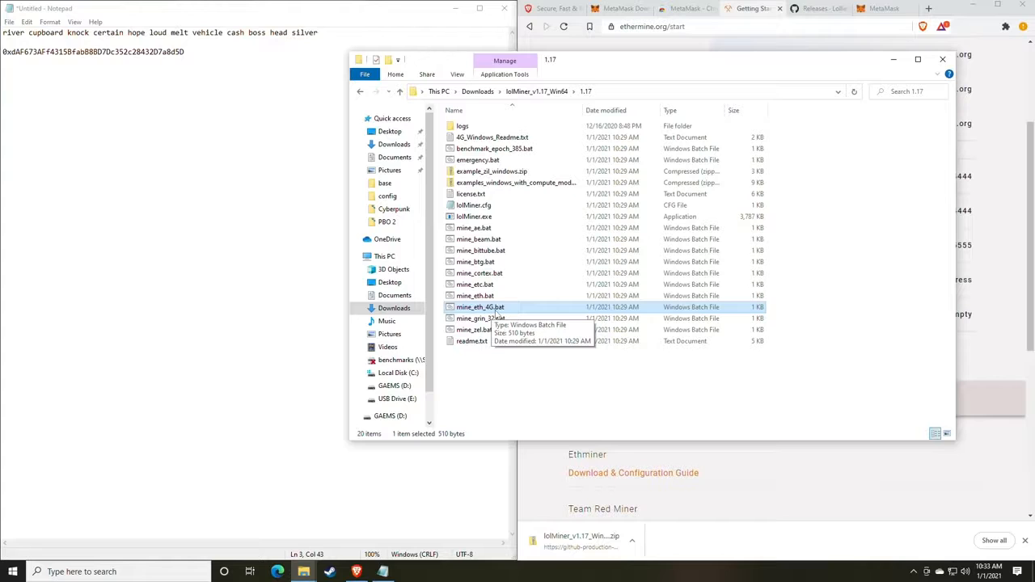
left_click(467, 297)
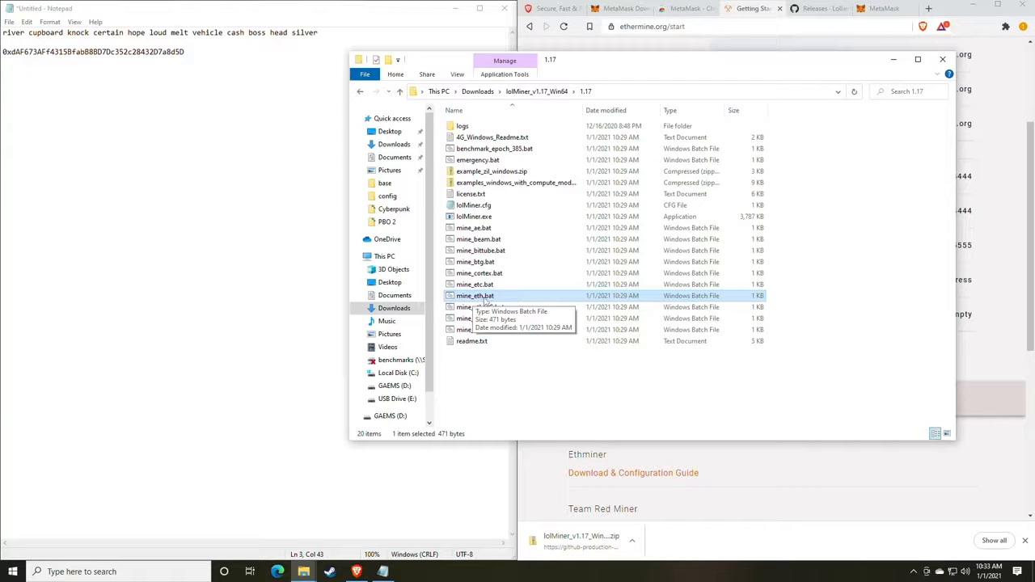
Edit mine_eth.bat in Notepad, choosing More info and Run anyway past SmartScreen.
right_click(491, 299)
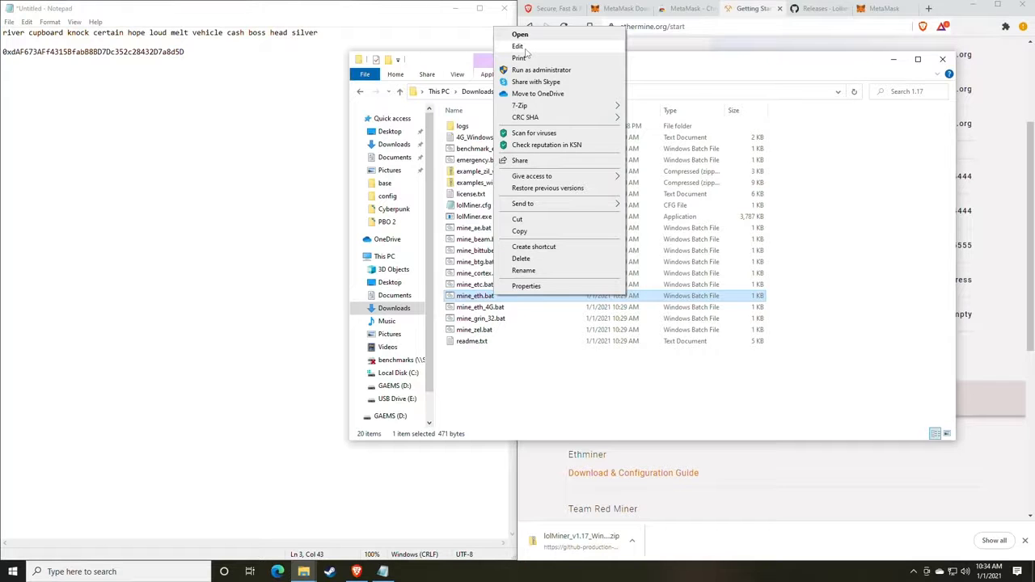
left_click(520, 34)
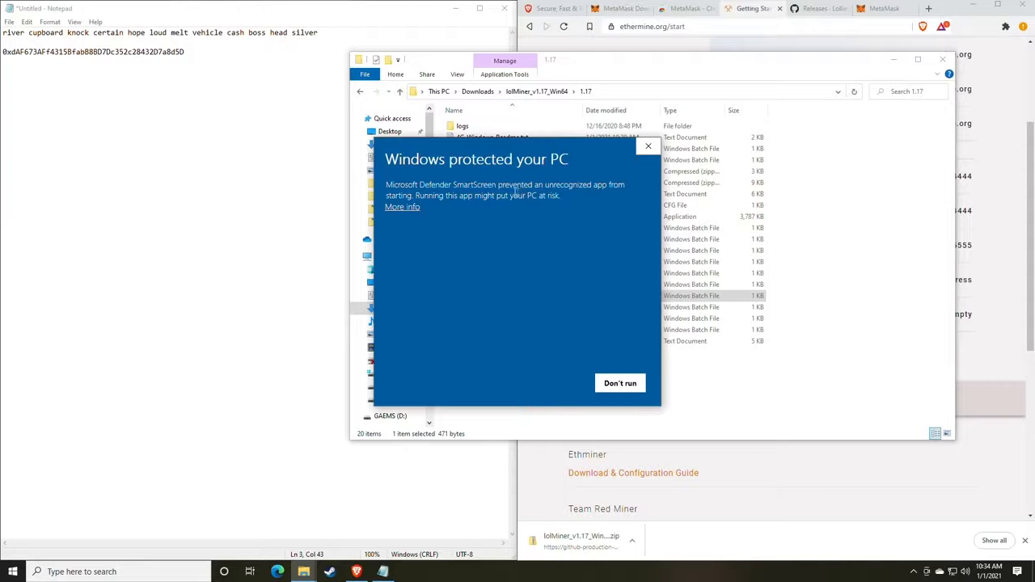
left_click(405, 207)
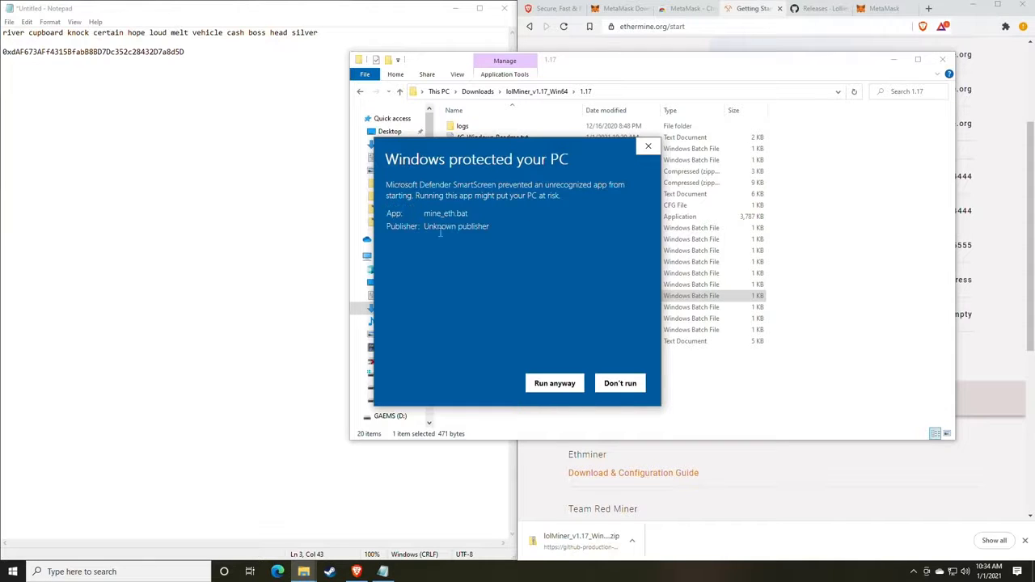
left_click(554, 385)
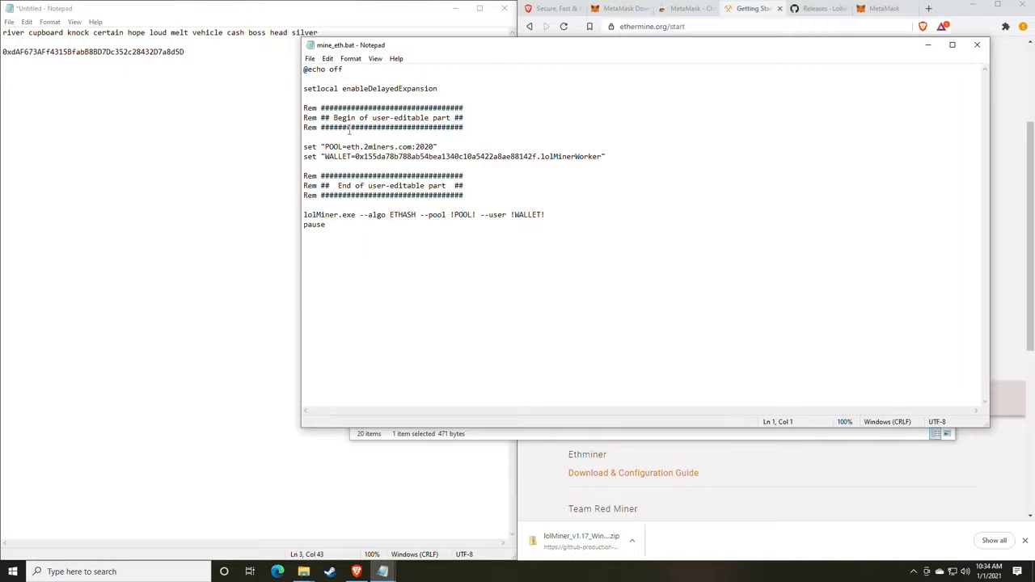
left_click_drag(493, 48, 380, 43)
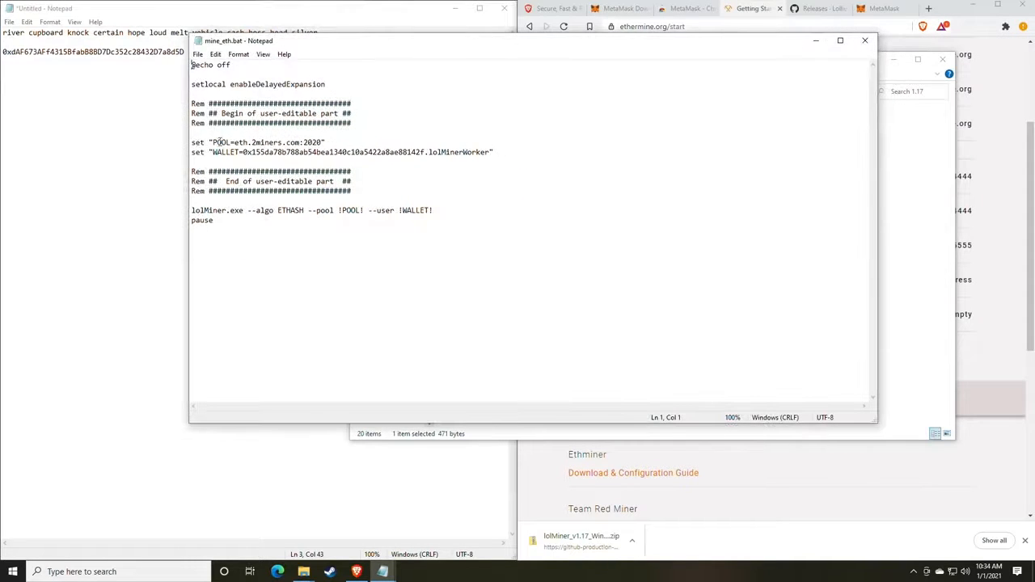
left_click_drag(348, 47, 225, 44)
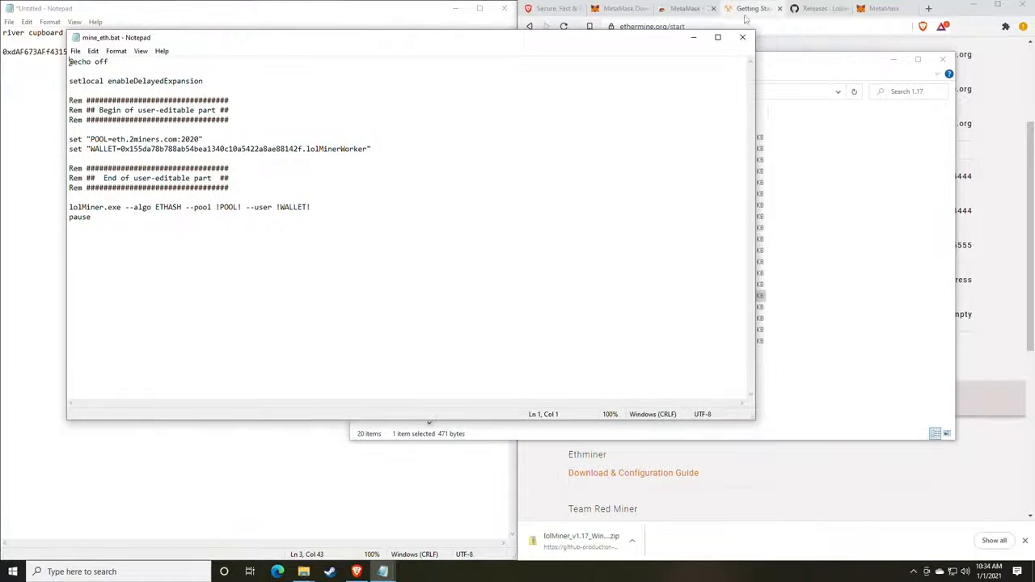
left_click(754, 11)
scroll(723, 162, "up", 2)
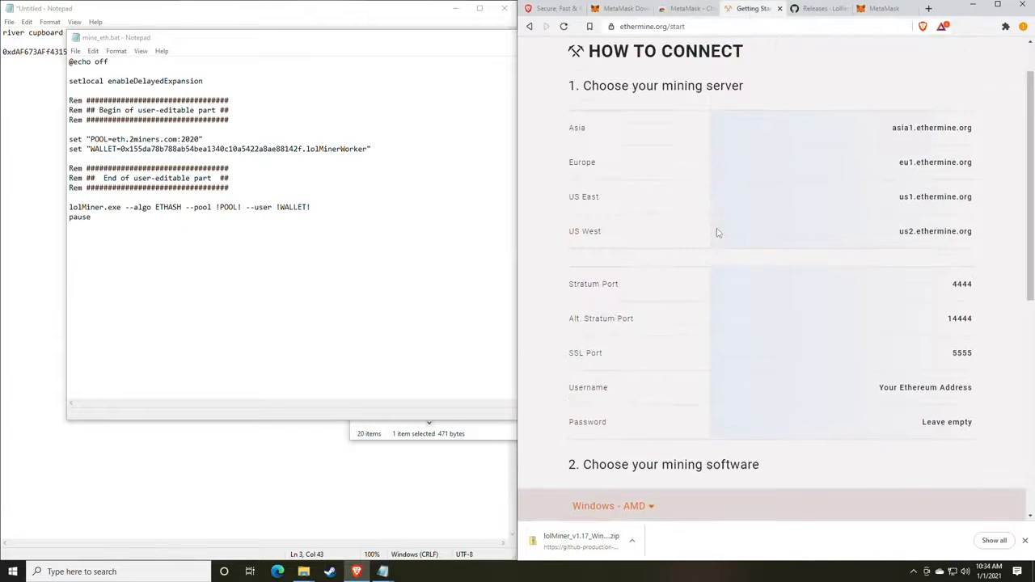
scroll(712, 220, "up", 1)
scroll(719, 227, "down", 1)
mouse_move(975, 201)
left_mouse_down()
mouse_move(896, 199)
mouse_move(969, 193)
left_mouse_up()
key("ctrl+c")
left_click(897, 199)
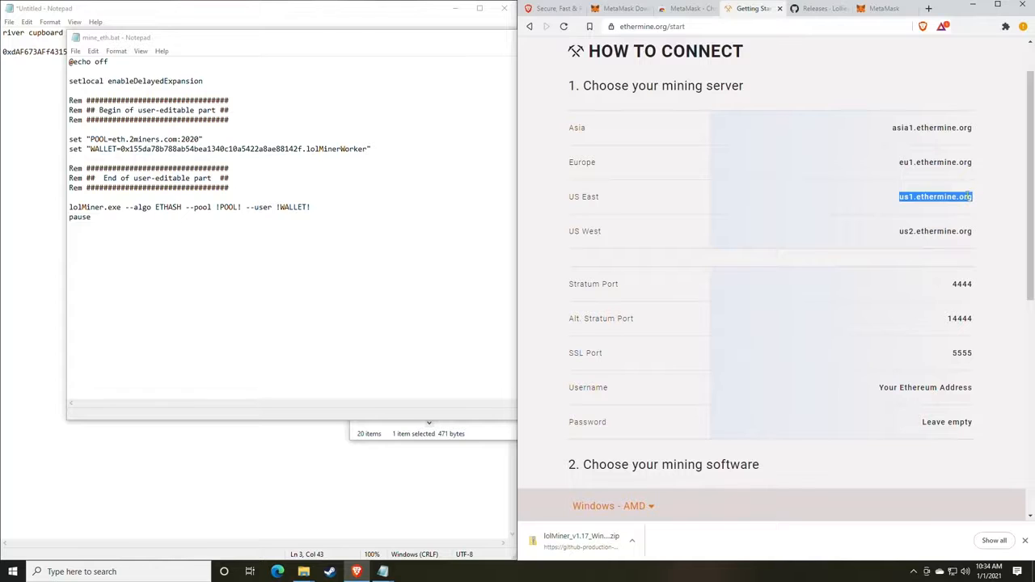
left_click(170, 139)
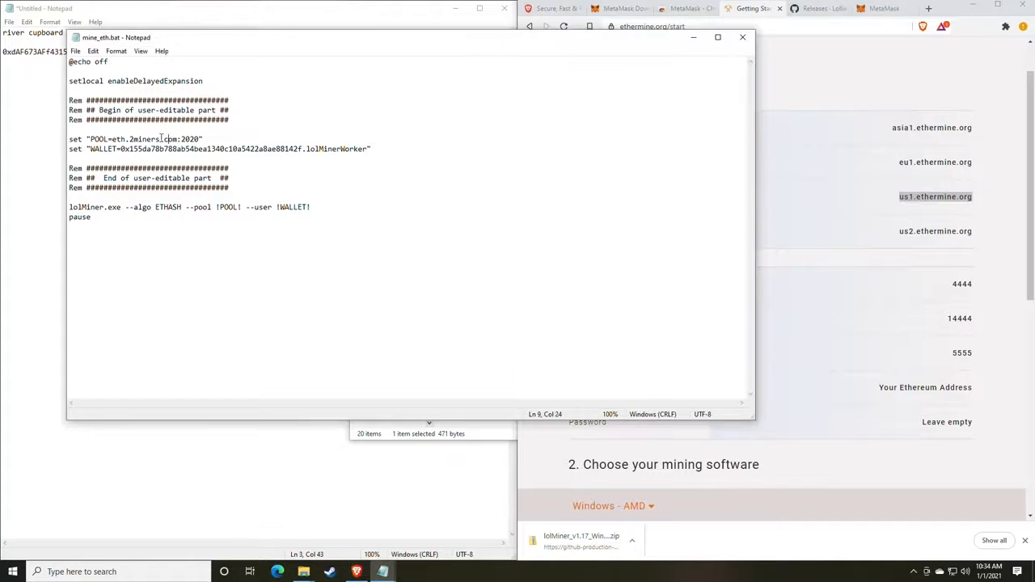
left_click_drag(179, 139, 112, 139)
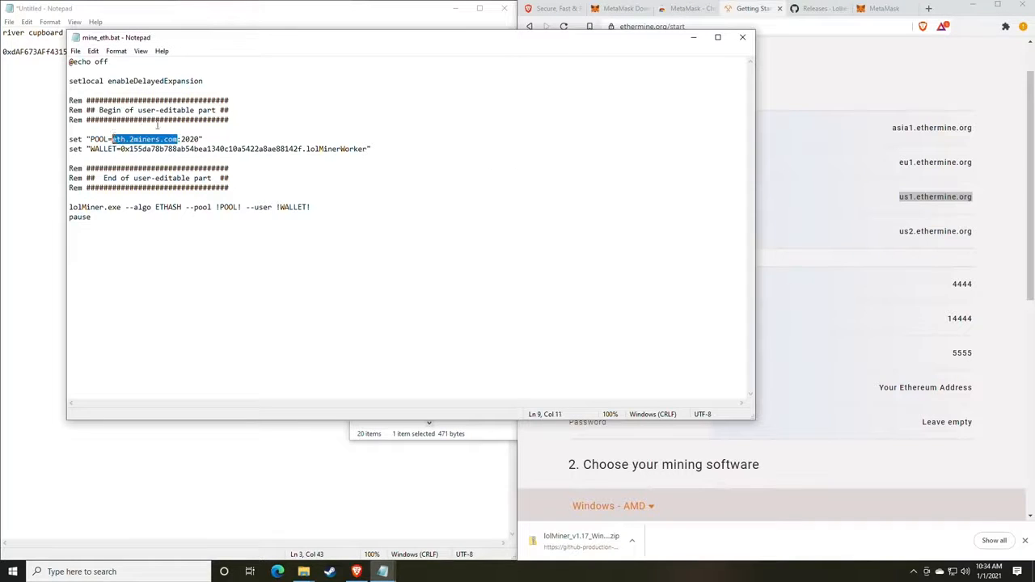
key("ctrl+v")
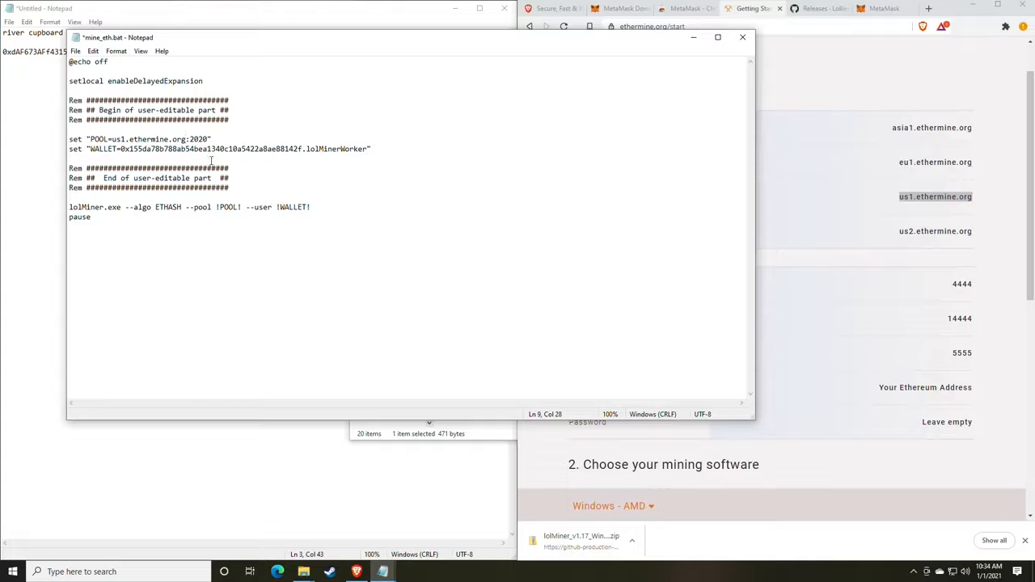
Replace port 2020 with Ethermine's Stratum port 4444 in the POOL line.
left_click(940, 330)
left_click_drag(940, 329, 976, 287)
key("ctrl+c")
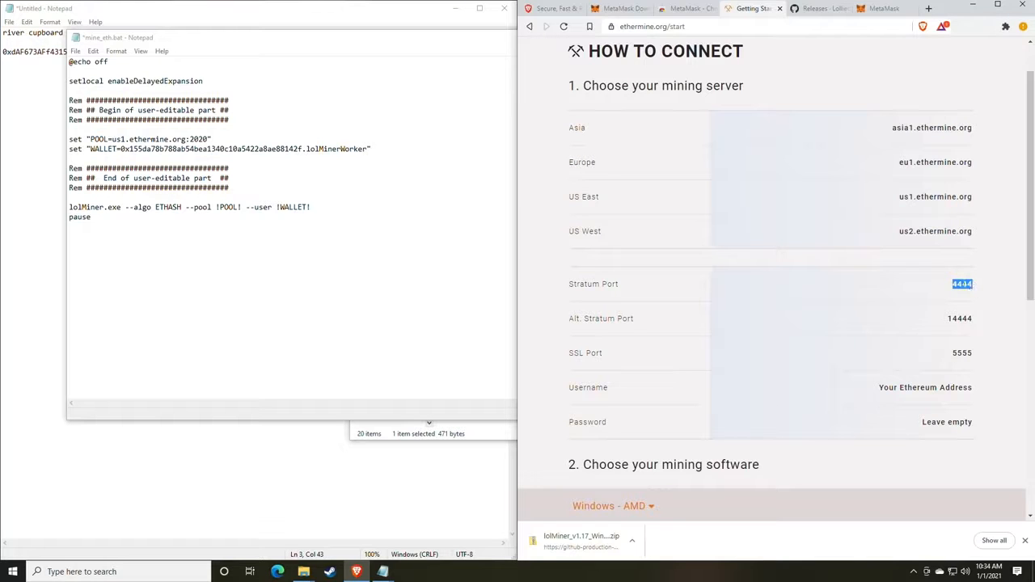
left_click(208, 139)
left_click_drag(209, 139, 190, 139)
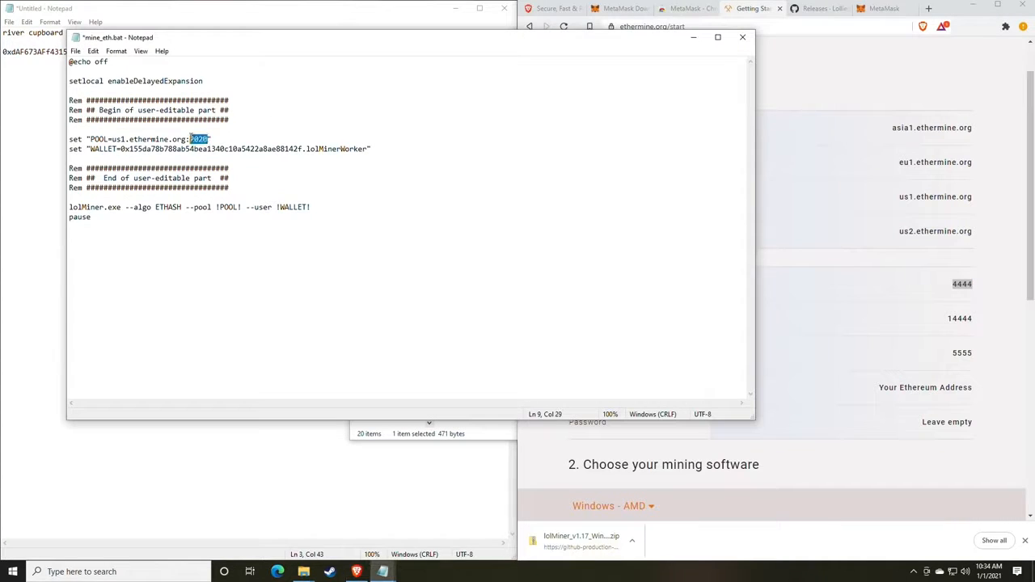
key("ctrl+v")
Paste your saved wallet address from the notes over the address on the WALLET line.
left_click_drag(211, 47, 533, 55)
left_click(229, 102)
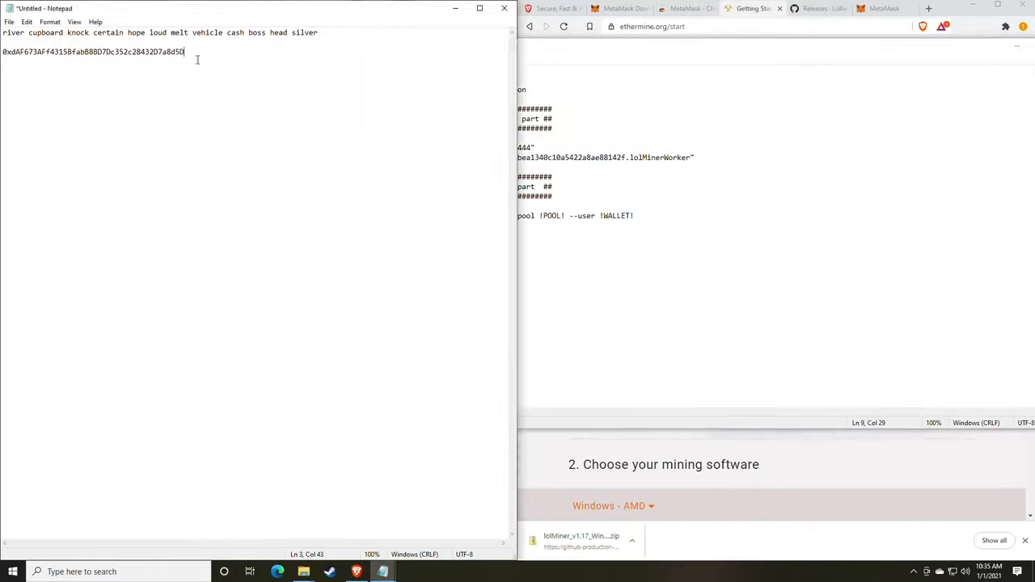
left_click_drag(197, 59, 3, 54)
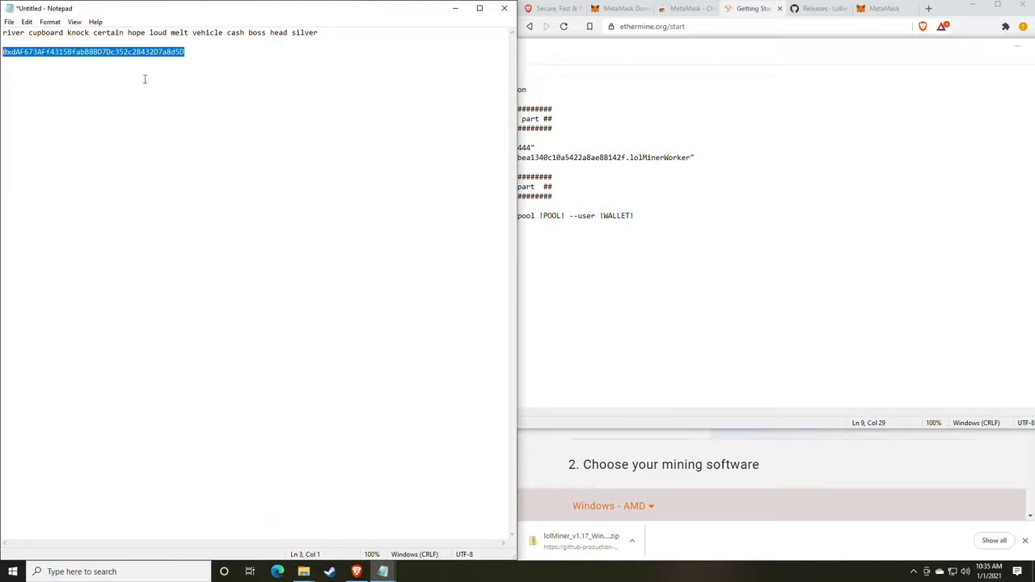
left_click(809, 231)
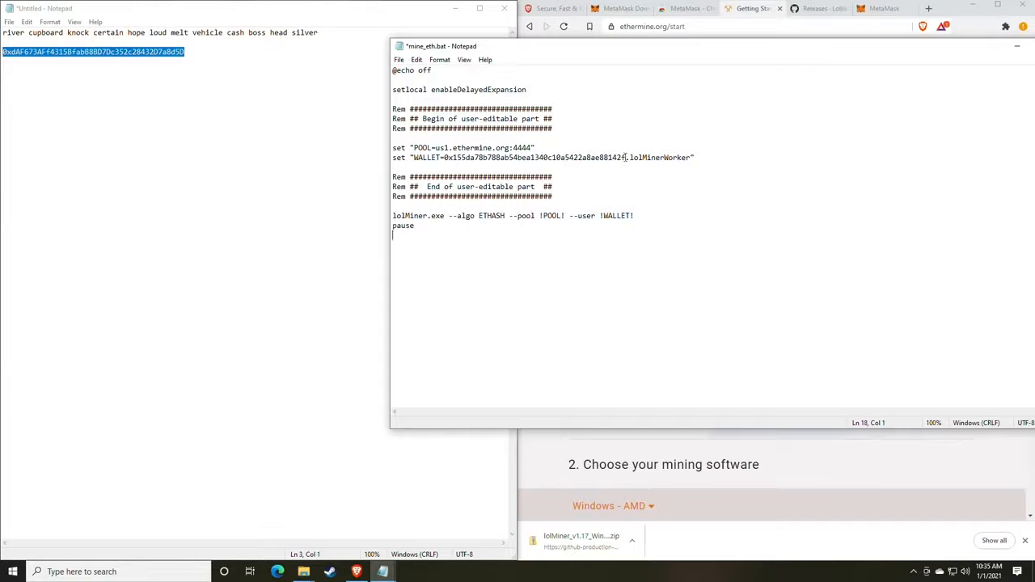
left_click_drag(626, 157, 444, 158)
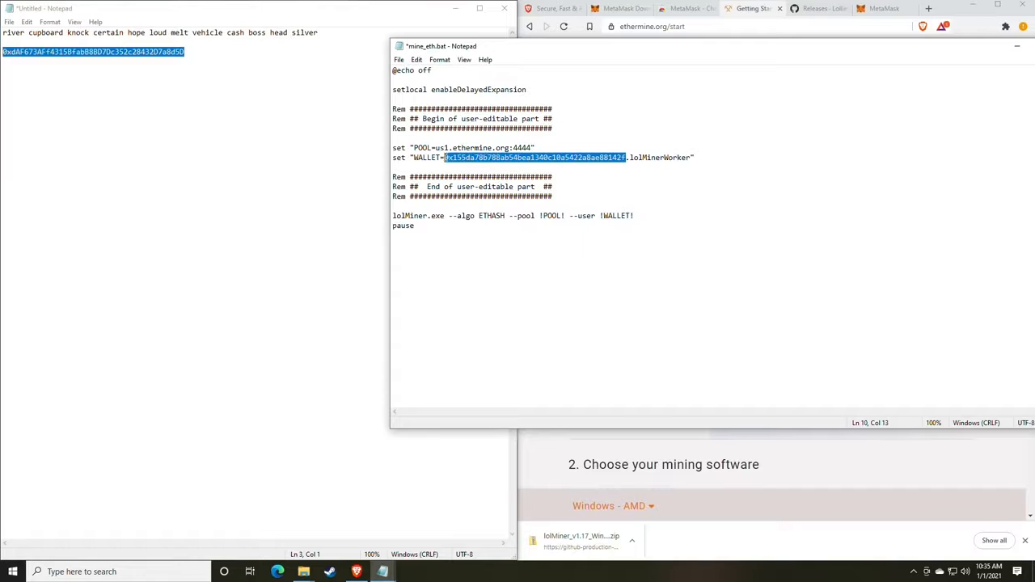
type("0xdAF673AFf4315BfabB8BD7Dc352c28432D7a8d5D")
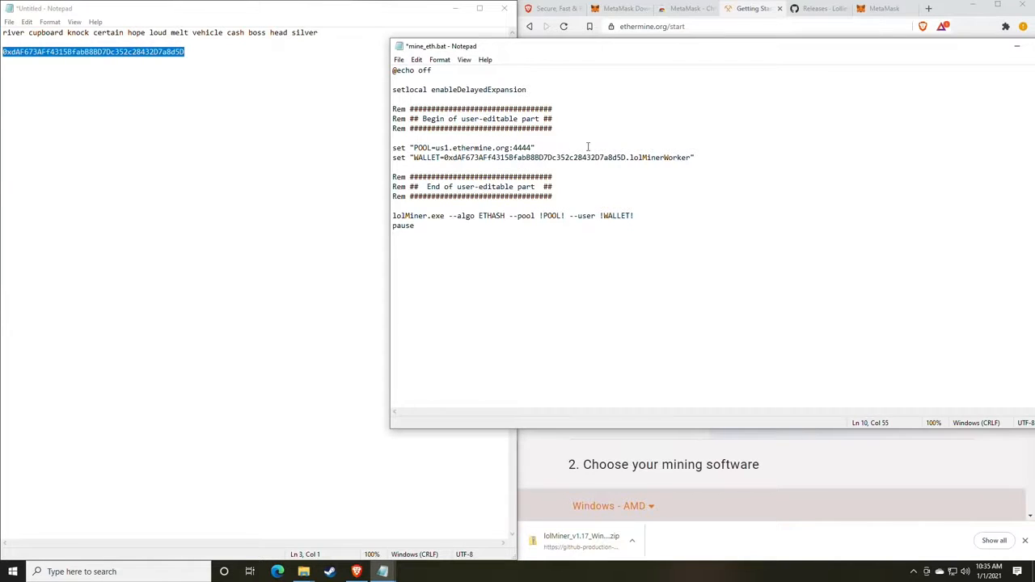
Save mine_eth.bat and return to the lolMiner 1.17 folder window.
left_click(399, 60)
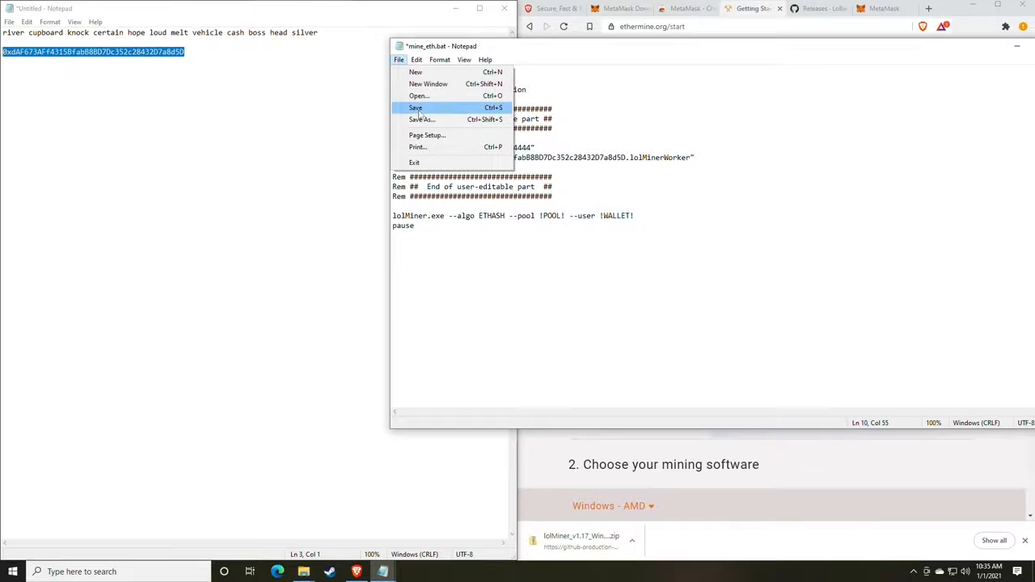
left_click(419, 110)
left_click(331, 411)
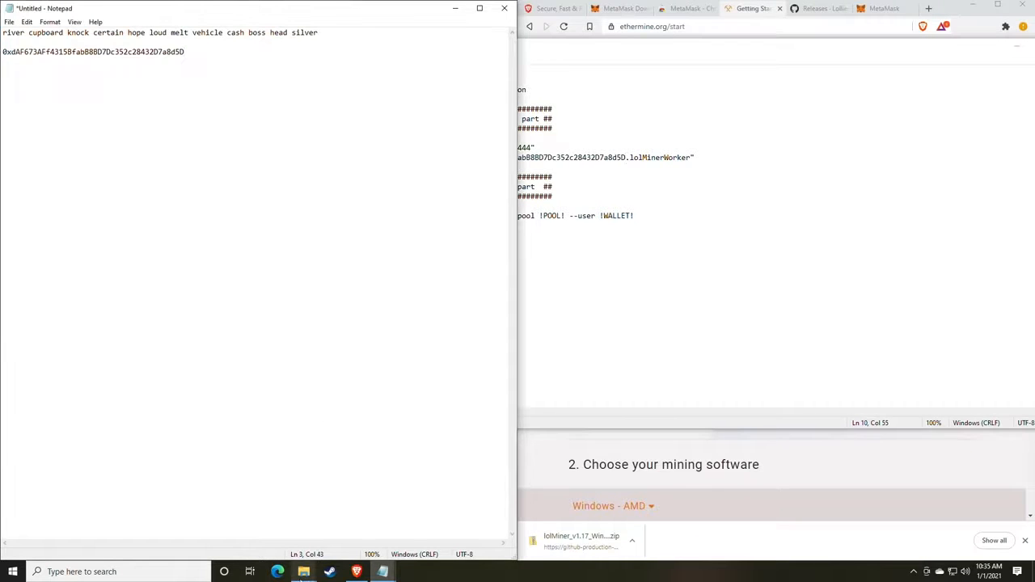
mouse_move(303, 571)
left_click(336, 527)
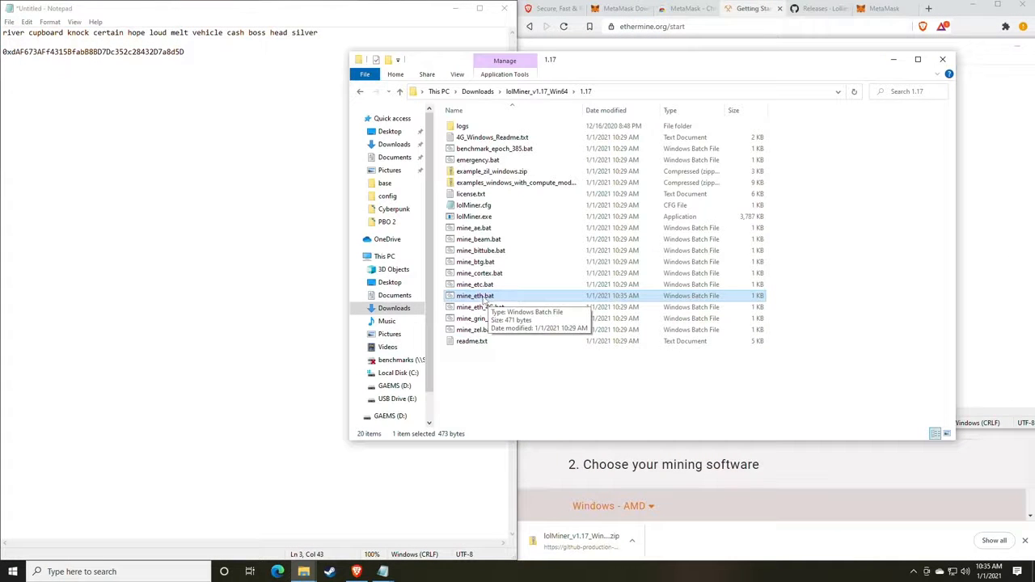
Run mine_eth.bat and highlight the found-share and 29 ms Share accepted lines.
double_click(483, 297)
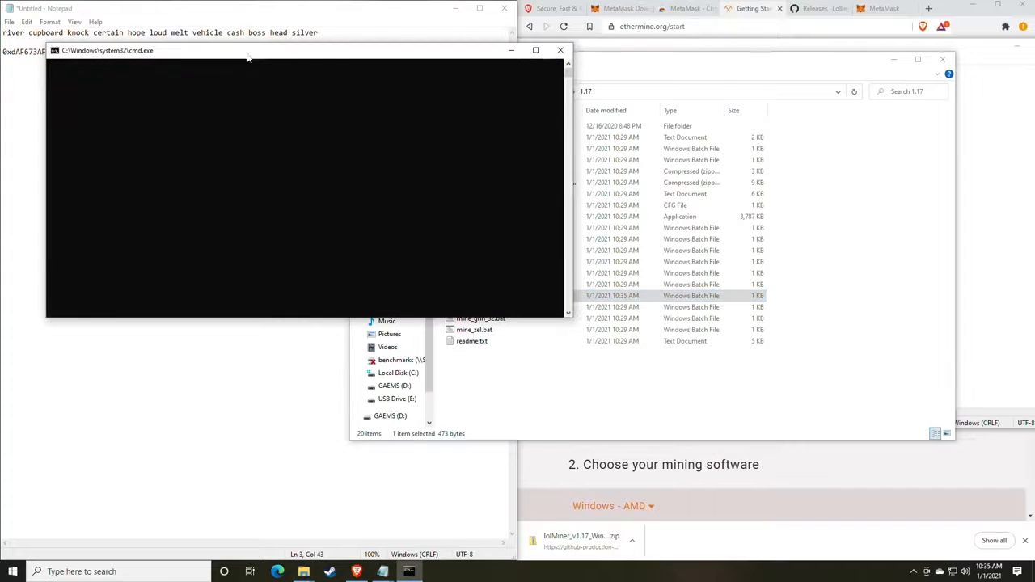
left_click_drag(251, 55, 519, 105)
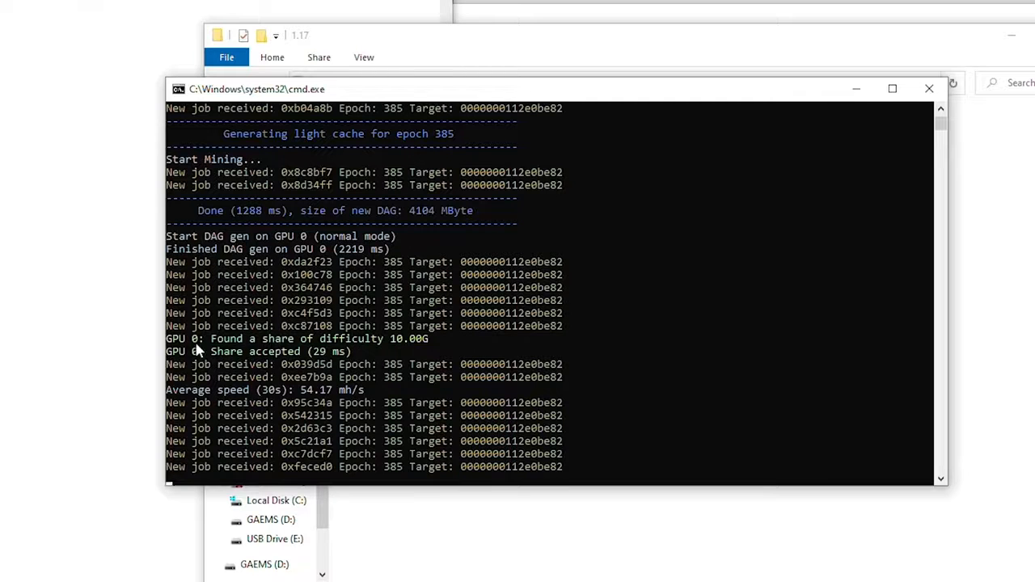
left_click_drag(213, 341, 419, 350)
left_click_drag(214, 355, 299, 358)
left_click(316, 353)
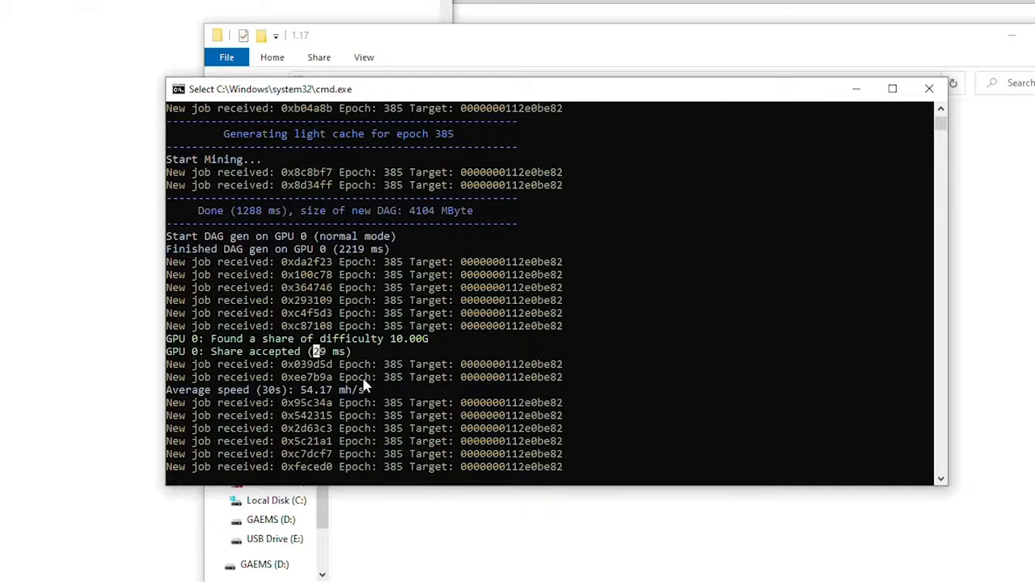
left_click(377, 343)
Highlight the average speed output as it rises from 54.17 to 61.90 mh/s.
left_click(254, 390)
left_click_drag(302, 393, 337, 393)
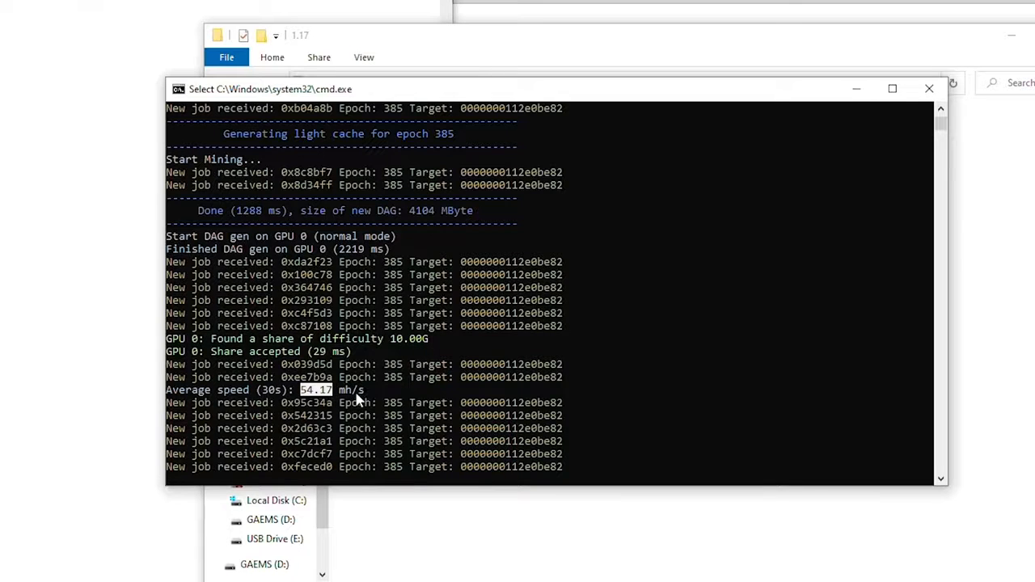
left_click(296, 392)
left_click_drag(300, 391, 328, 390)
right_click(328, 391)
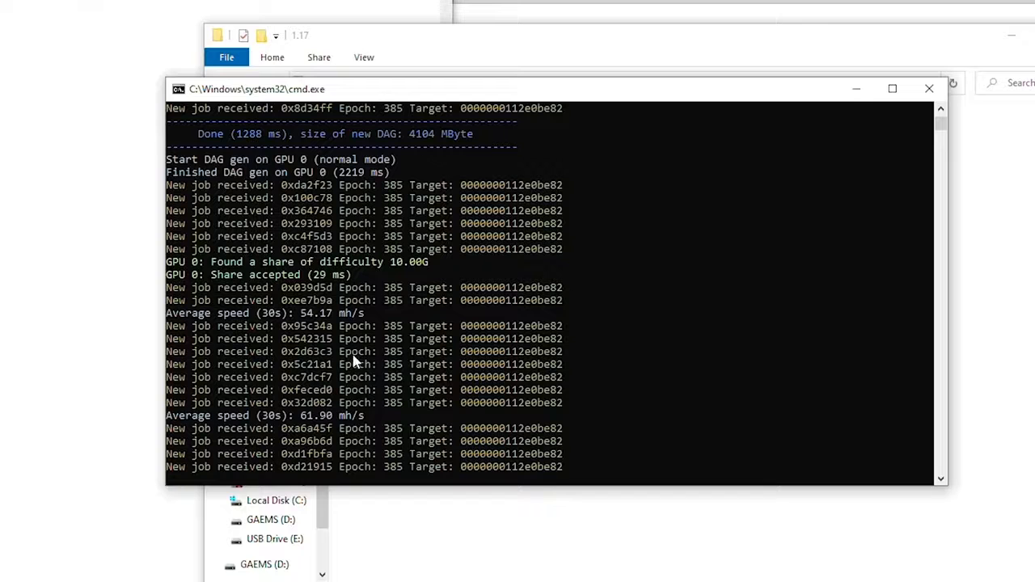
left_click(304, 415)
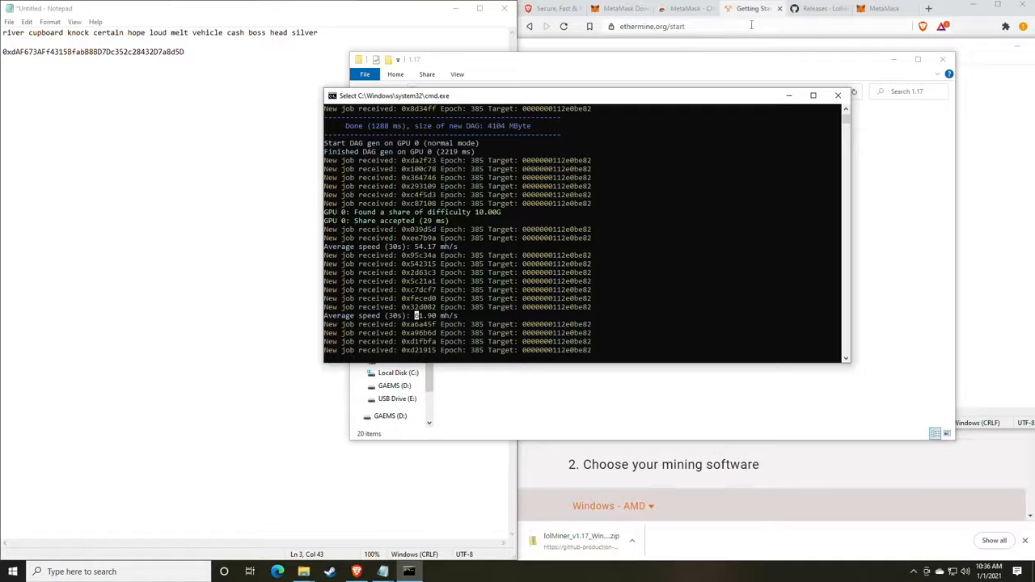
Load the WhatToMine GPU calculator at whattomine.com.
left_click(815, 10)
left_click(884, 8)
left_click(759, 27)
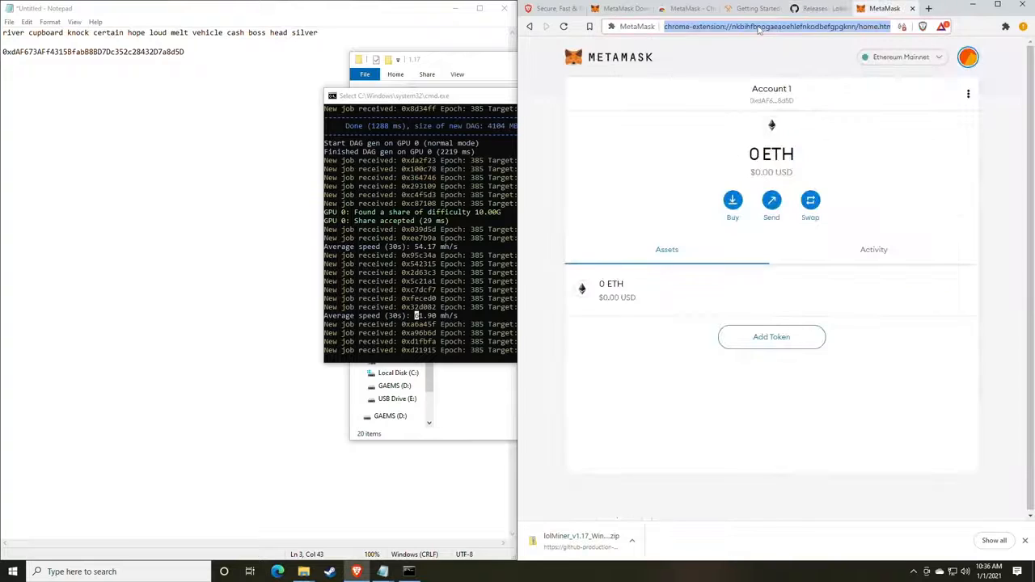
type("what")
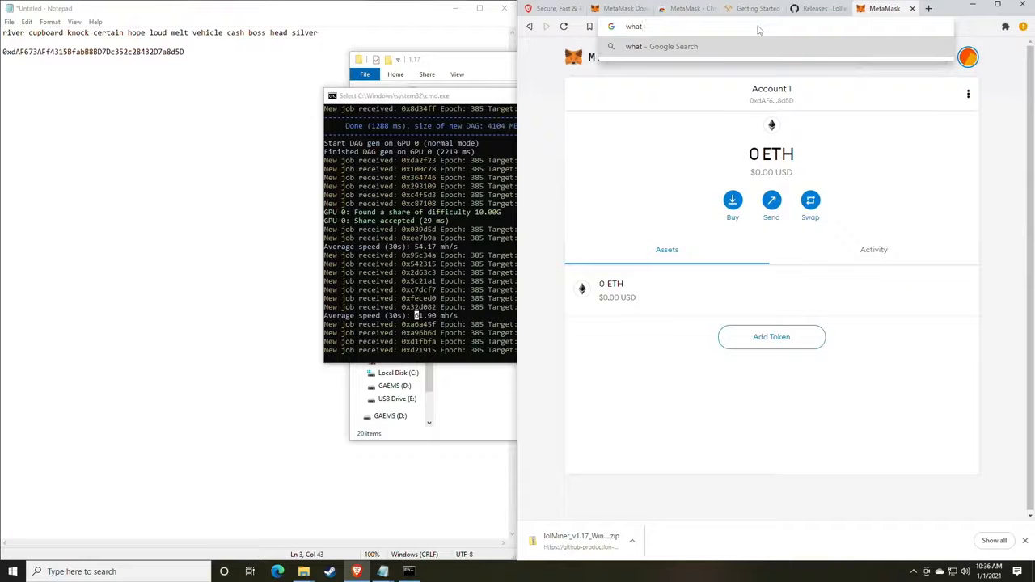
type("tomine.com")
key("Return")
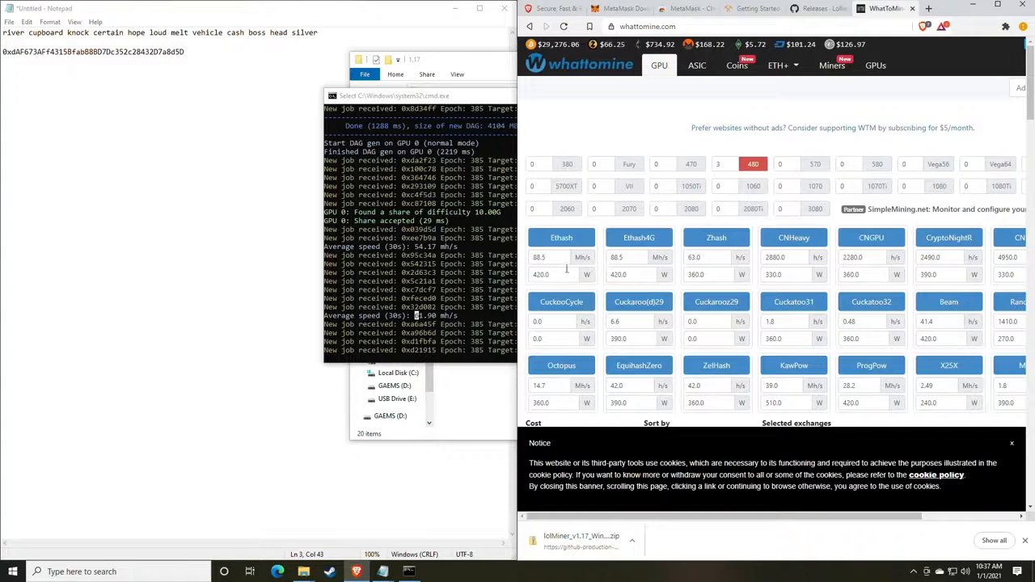
Set the Ethash hashrate to 61 Mh/s and clear its power value.
left_click(559, 259)
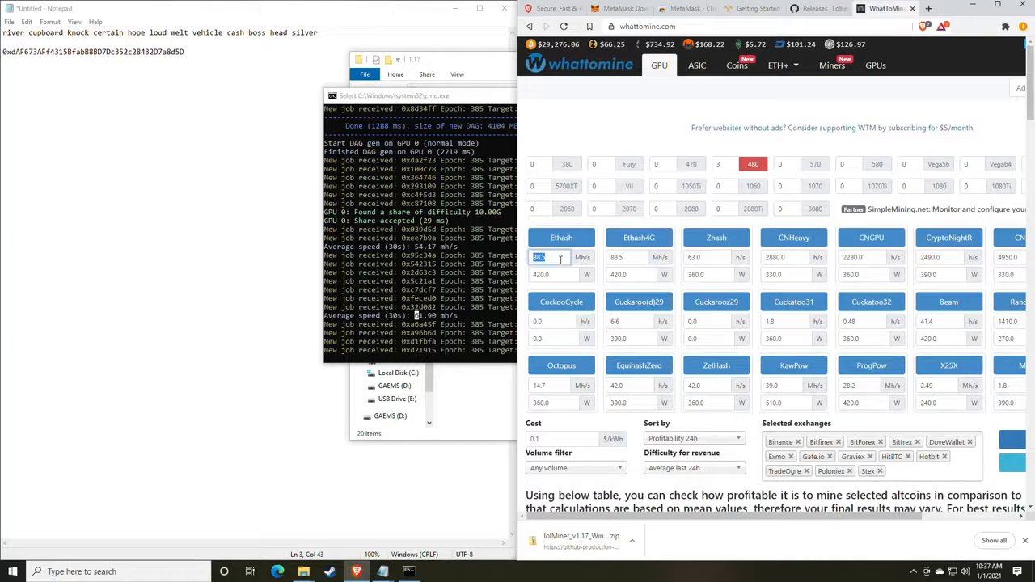
type("61")
left_click(556, 274)
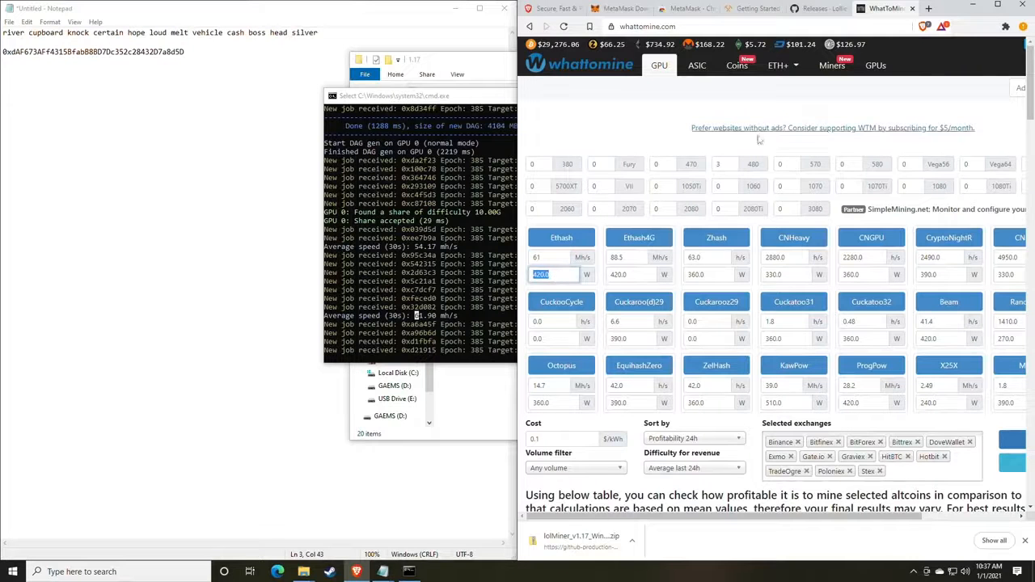
scroll(561, 278, "down", 2)
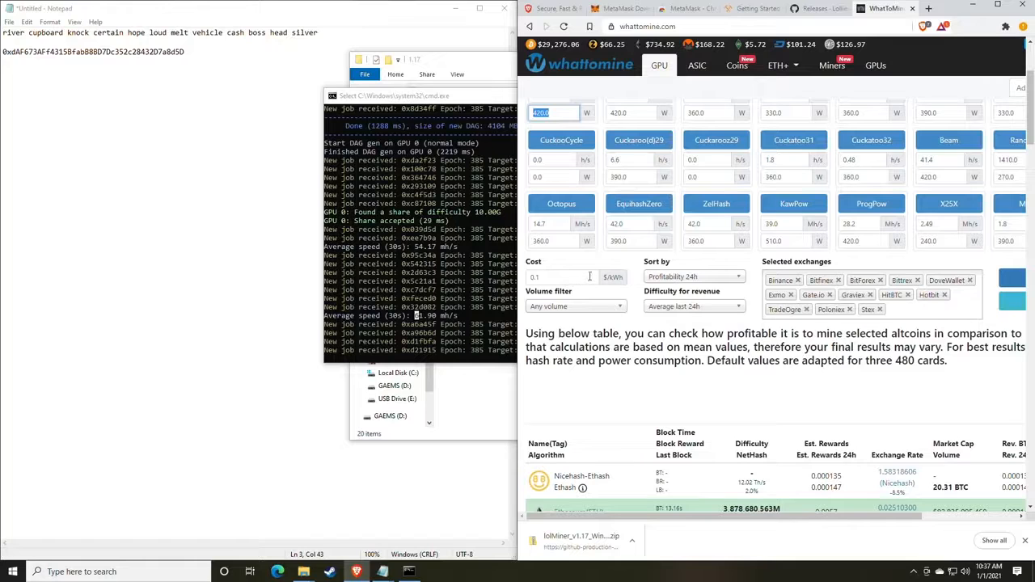
key("BackSpace")
scroll(719, 292, "up", 1)
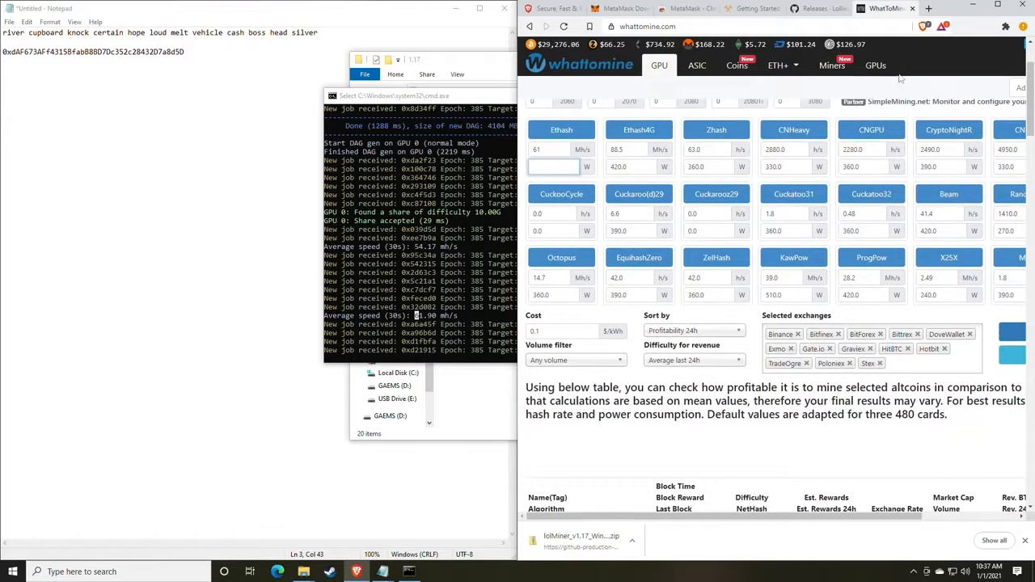
Recalculate and highlight Ethereum's $2.78 daily profit in the results.
left_click(998, 5)
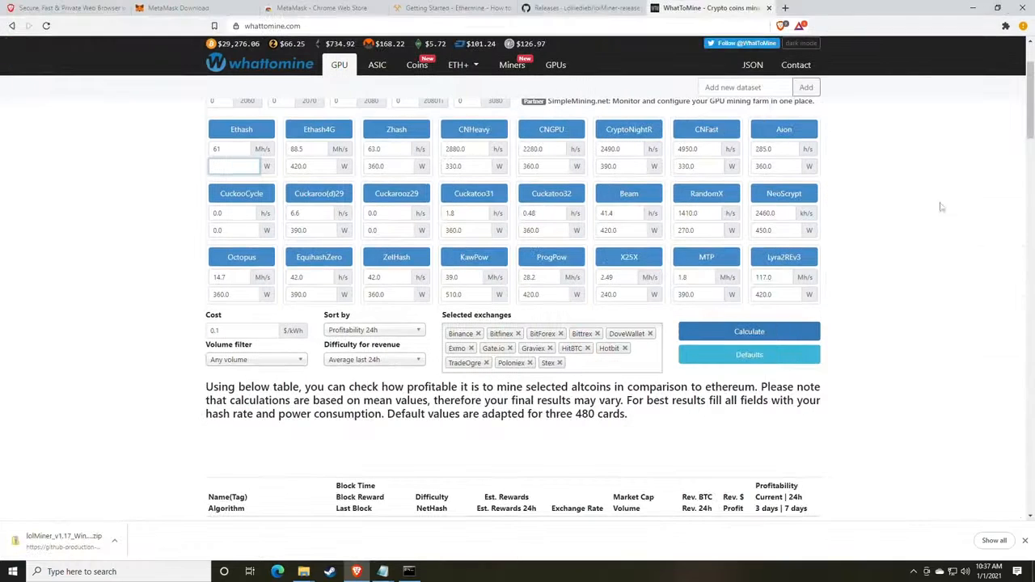
left_click(735, 334)
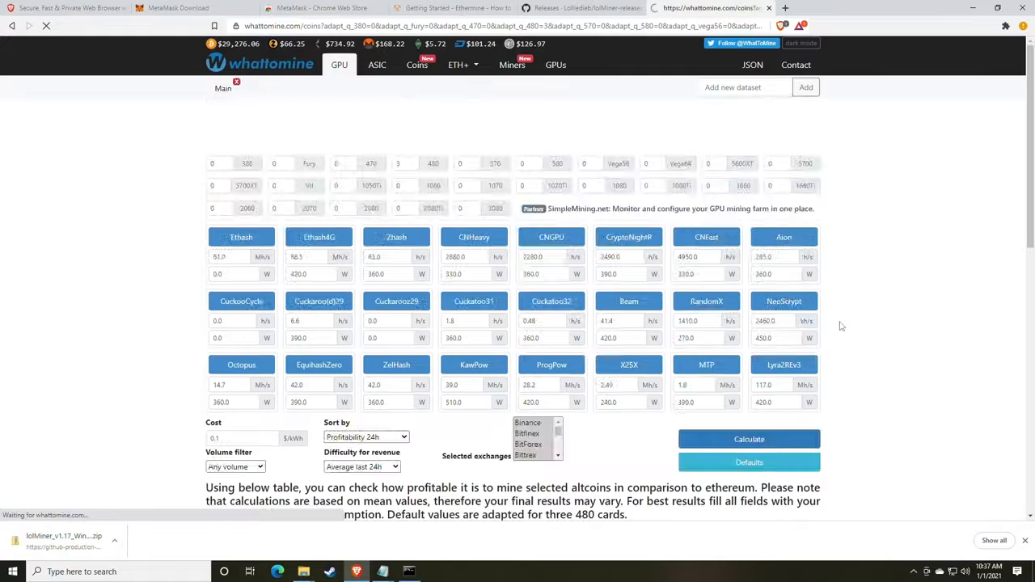
scroll(840, 326, "down", 4)
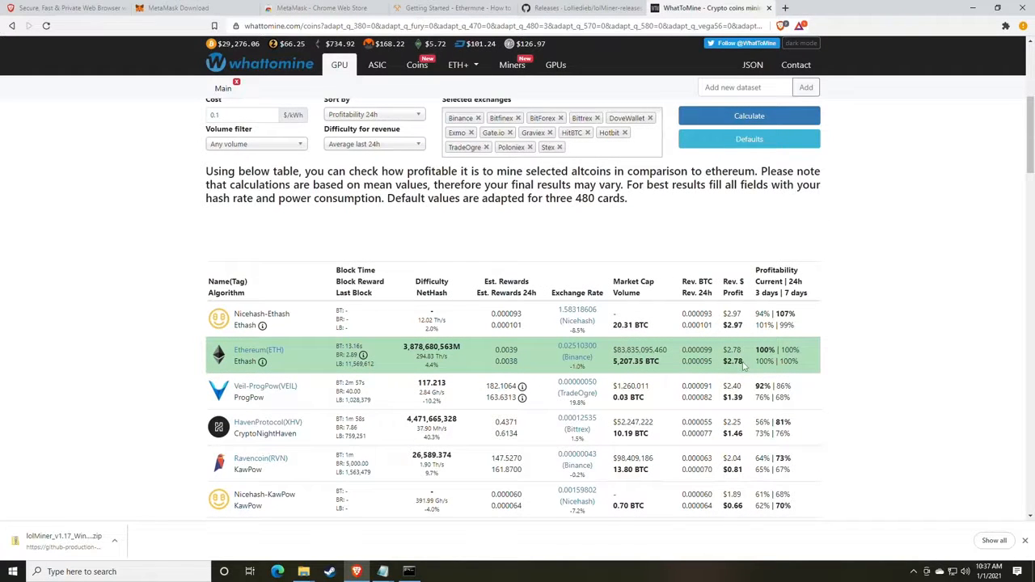
left_click_drag(742, 366, 726, 362)
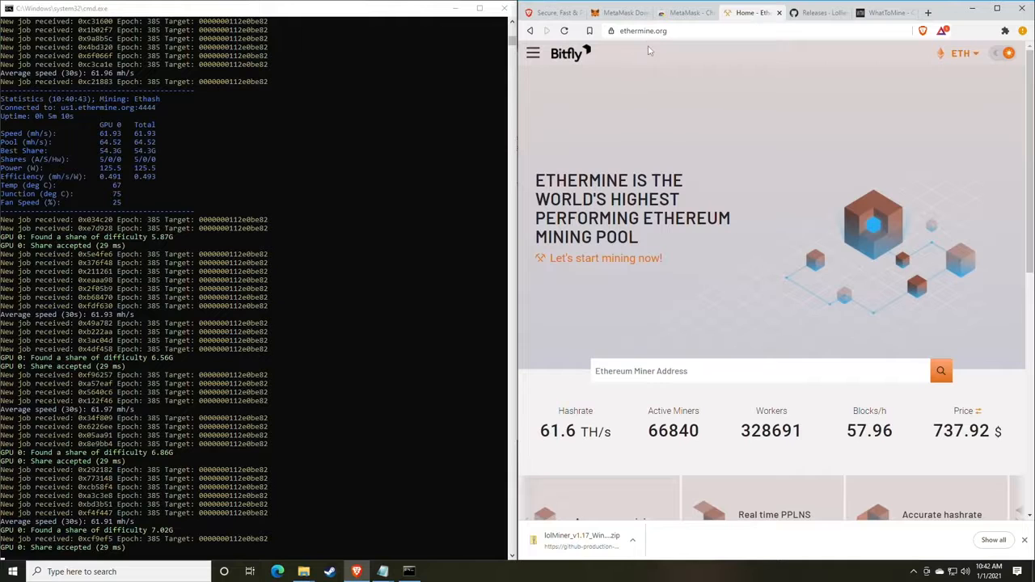
Go to the Ethermine home page from the site menu.
left_click(534, 54)
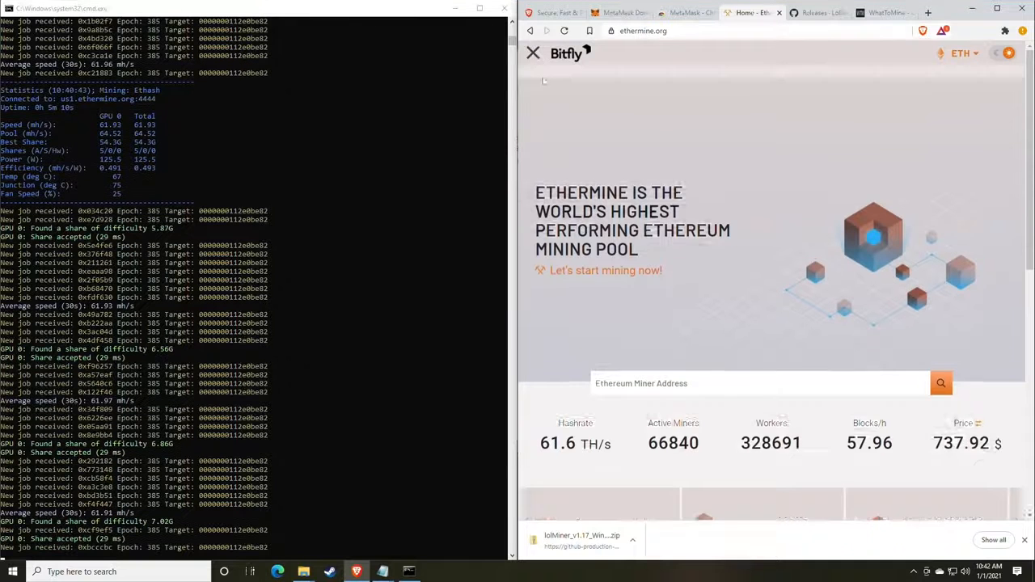
left_click(550, 86)
scroll(670, 157, "down", 2)
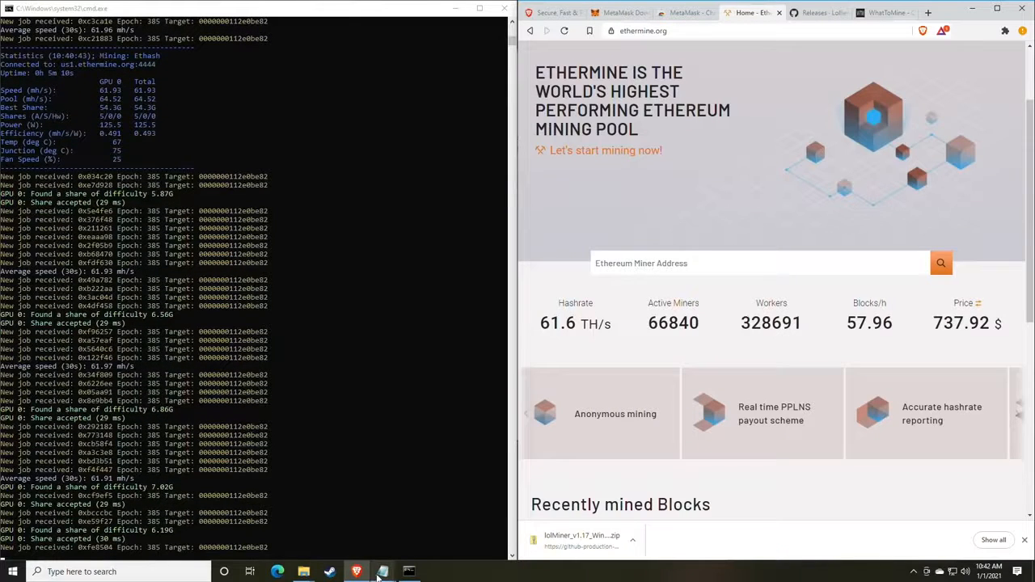
Copy the wallet address from the mine_eth.bat script in Notepad.
left_click(383, 572)
left_click(427, 530)
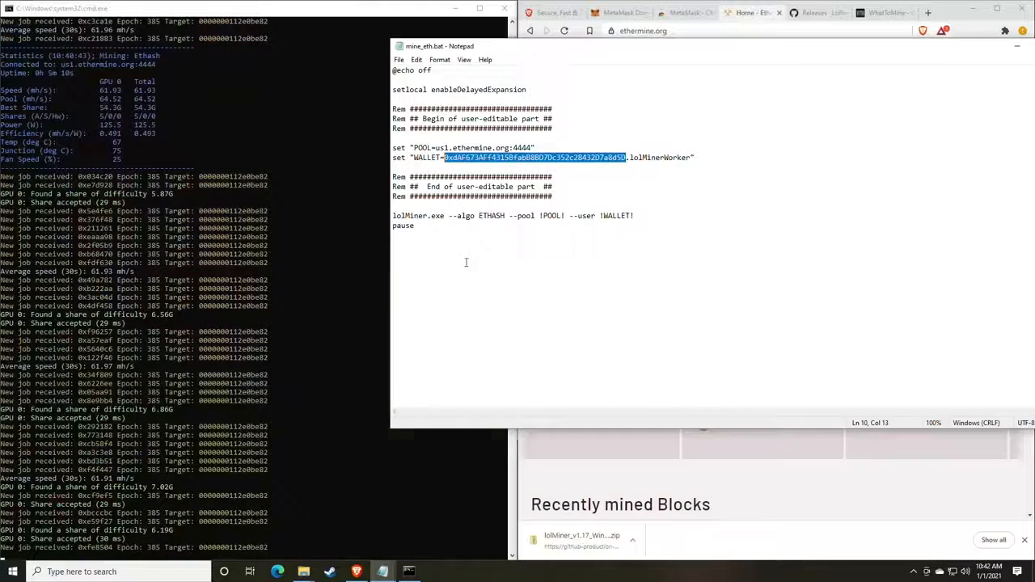
right_click(498, 162)
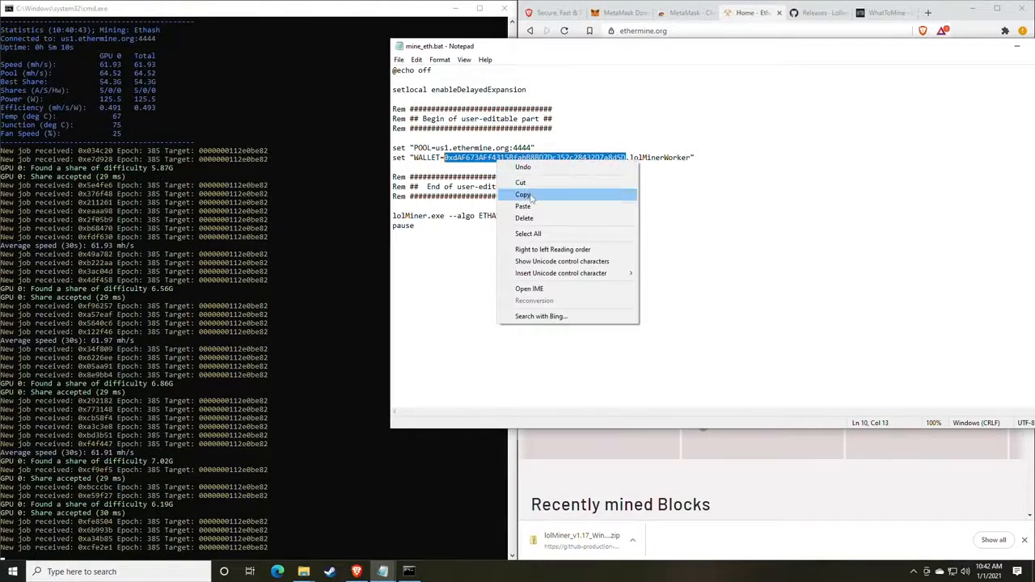
left_click(524, 196)
left_click_drag(690, 47, 491, 124)
Paste the wallet into Ethereum Miner Address and search for its dashboard.
left_click(742, 95)
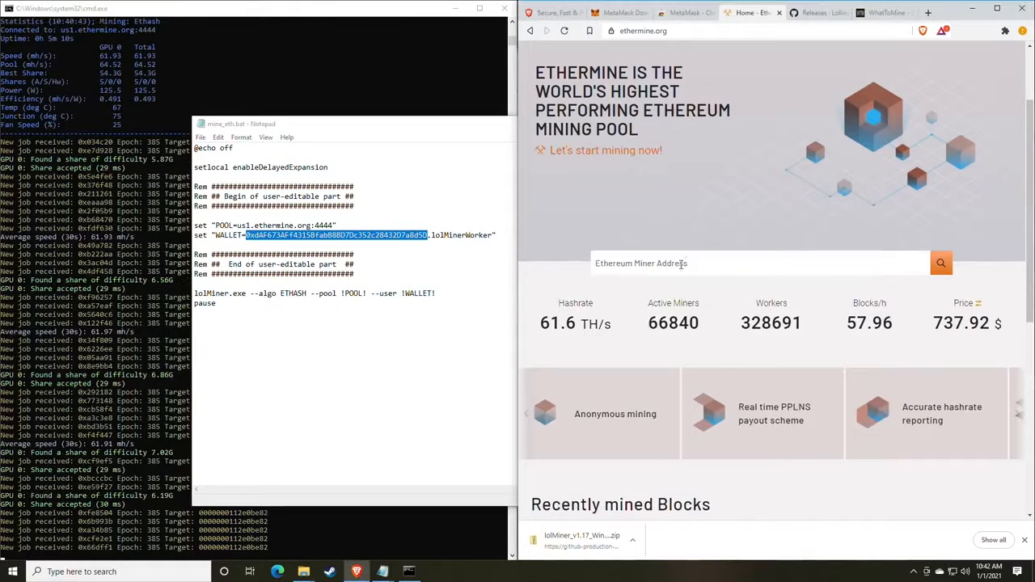
left_click(682, 264)
right_click(662, 272)
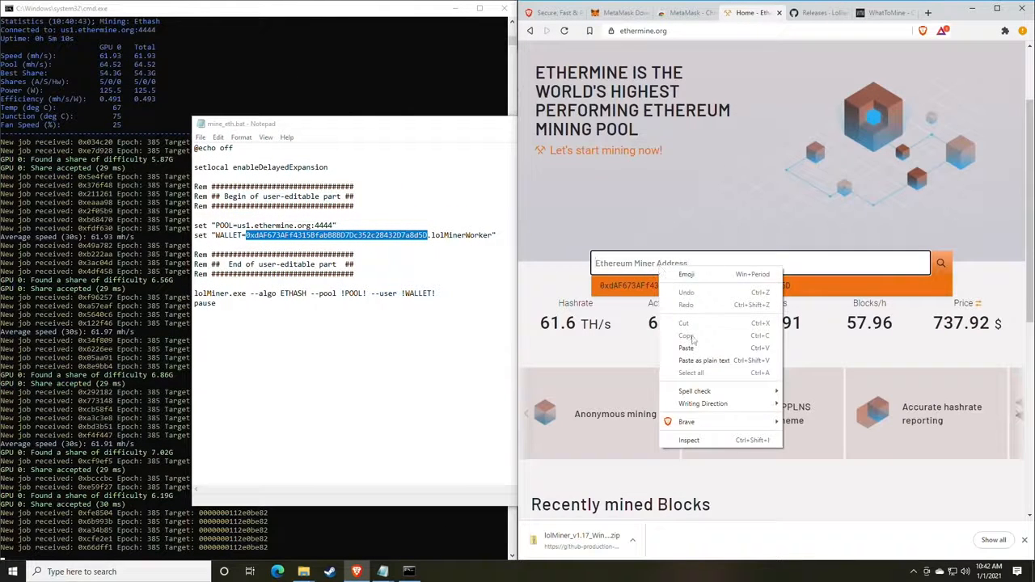
left_click(694, 344)
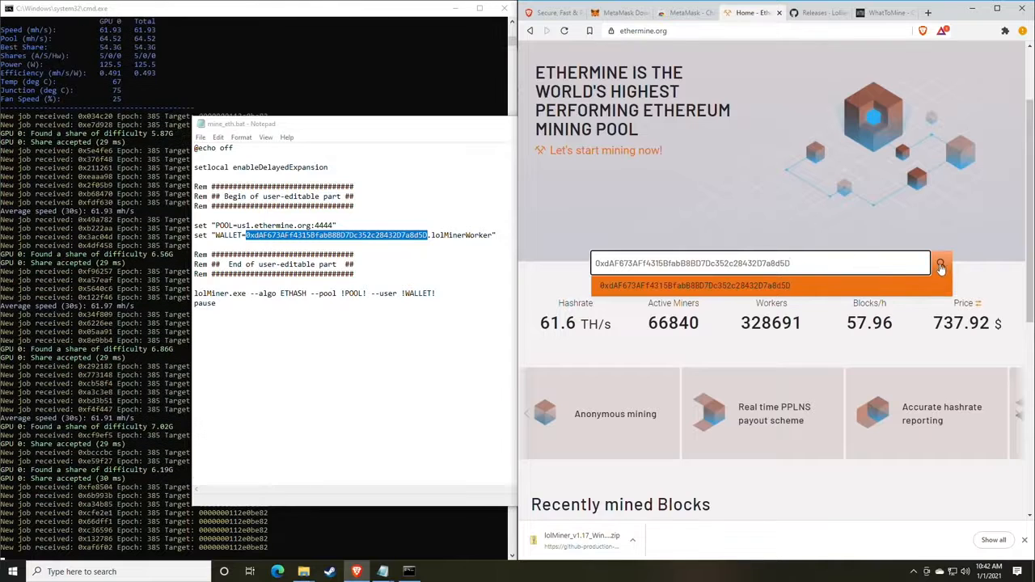
left_click(941, 262)
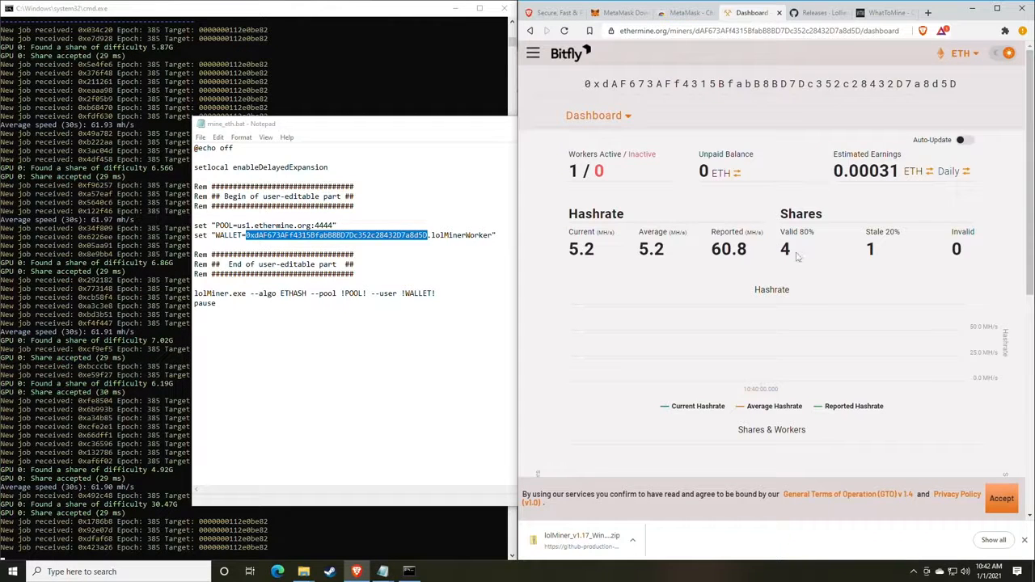
left_click_drag(749, 252, 708, 255)
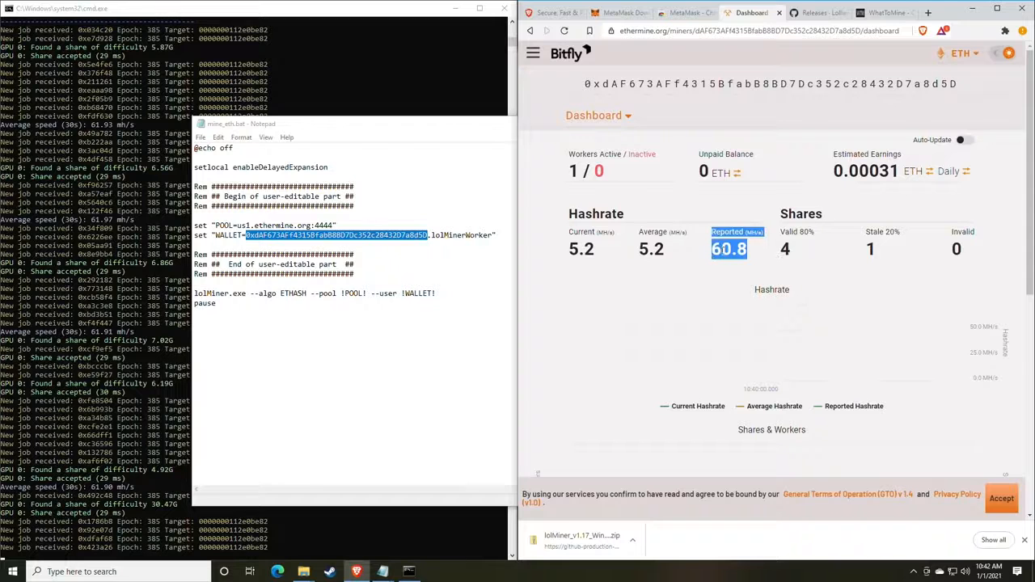
left_click(721, 252)
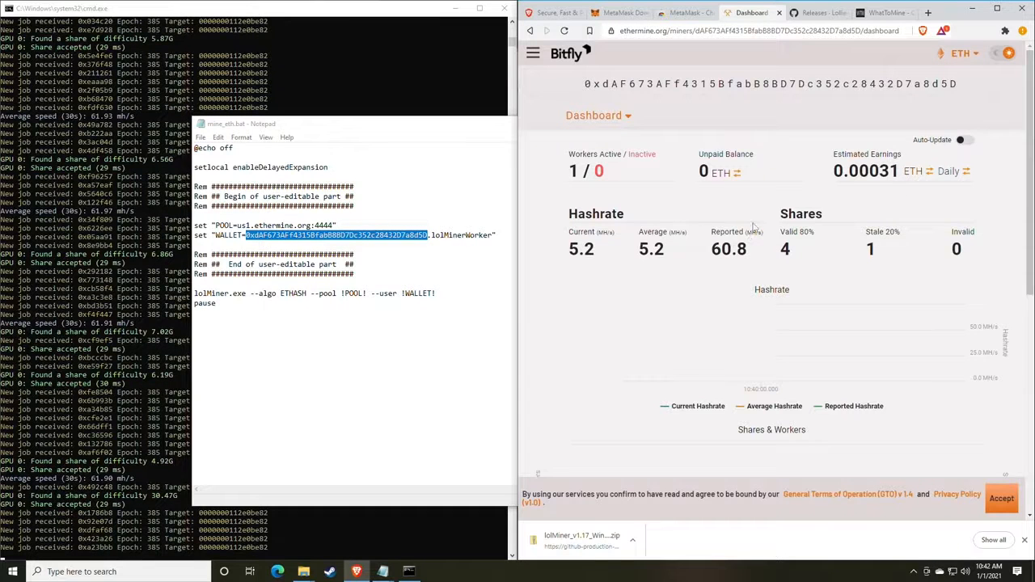
scroll(737, 228, "down", 1)
mouse_move(597, 199)
left_mouse_down()
mouse_move(566, 198)
mouse_move(578, 194)
left_mouse_up()
left_click(608, 199)
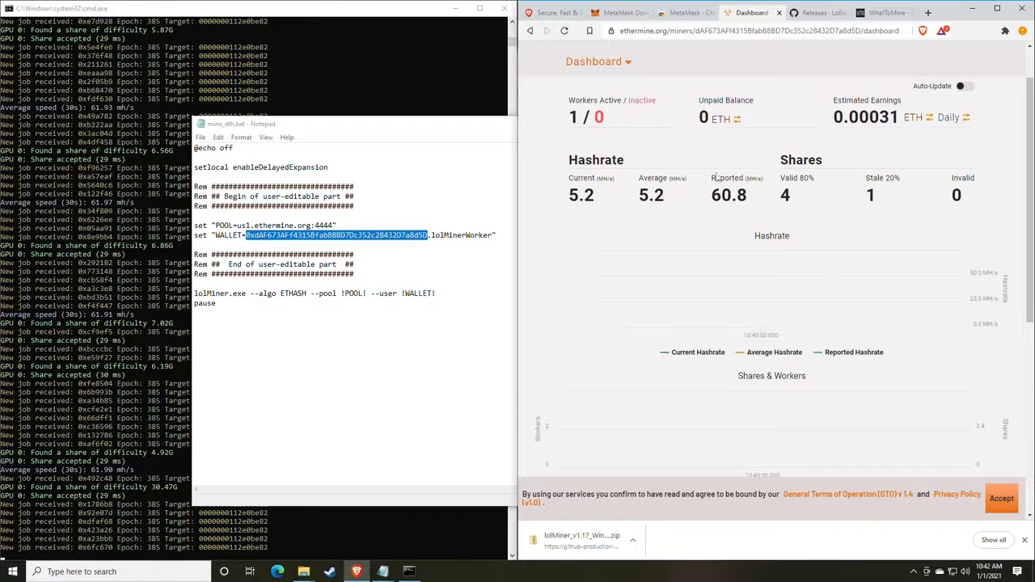
left_click_drag(569, 106, 606, 119)
left_click(612, 111)
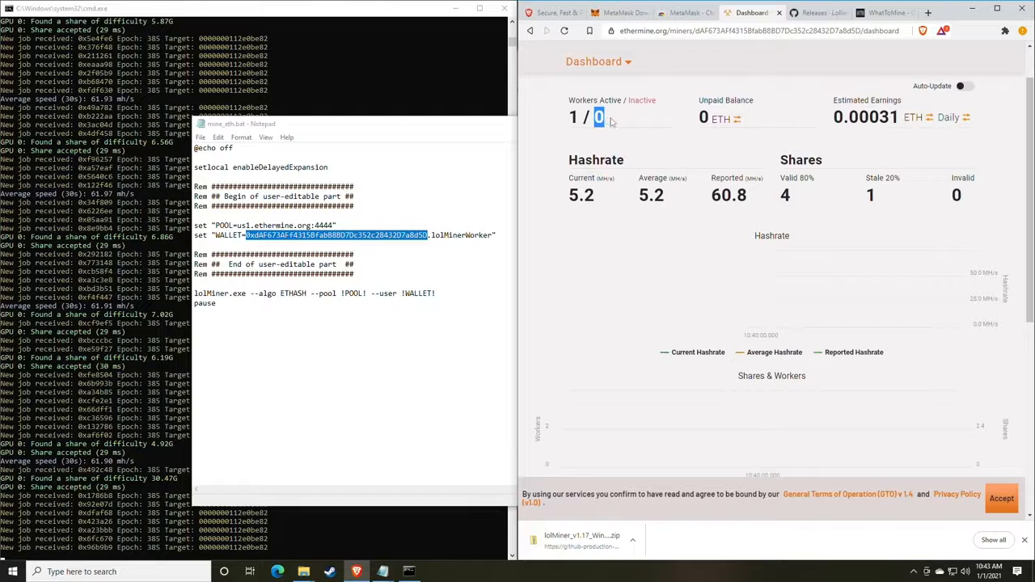
left_click(607, 119)
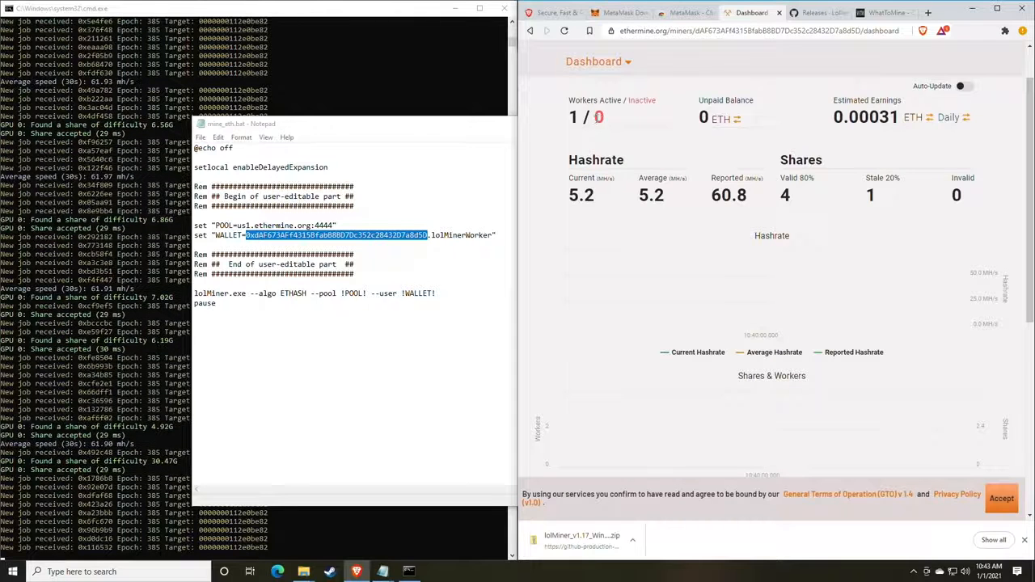
left_click_drag(596, 118, 613, 122)
left_click(628, 124)
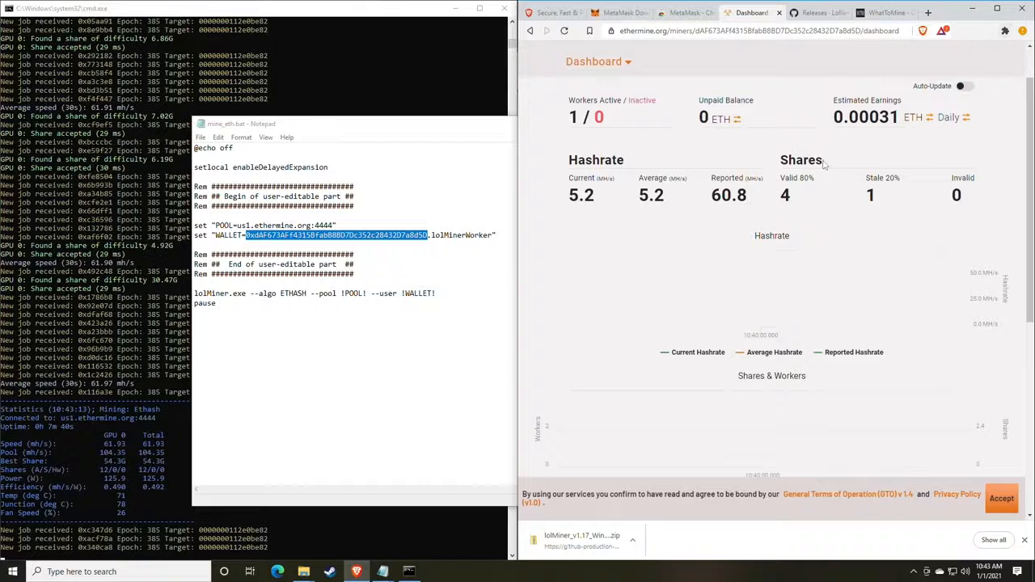
scroll(822, 167, "up", 1)
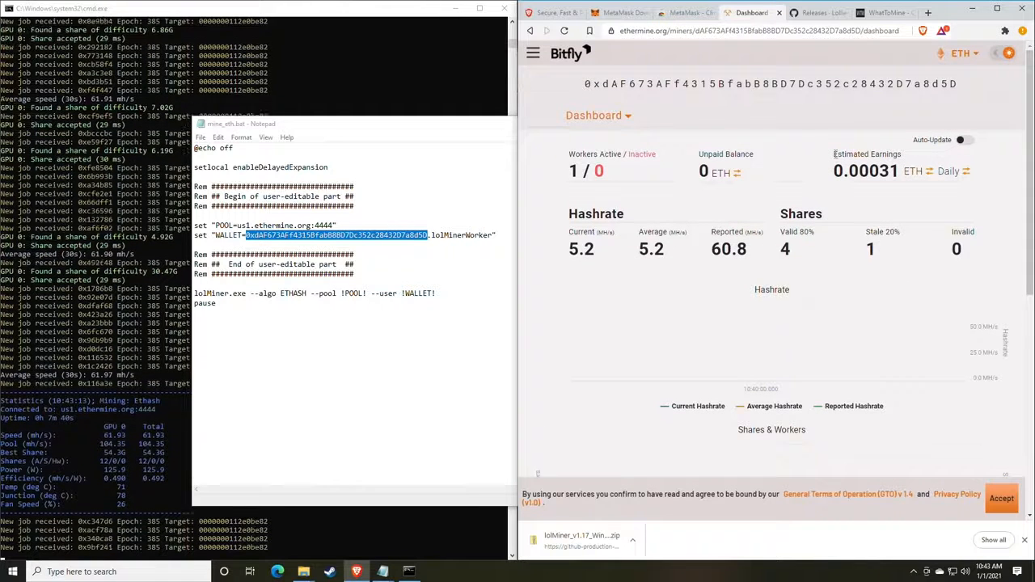
left_click_drag(834, 154, 899, 154)
Switch Estimated Earnings to a monthly period in USD, showing 7.00 USD.
left_click(899, 155)
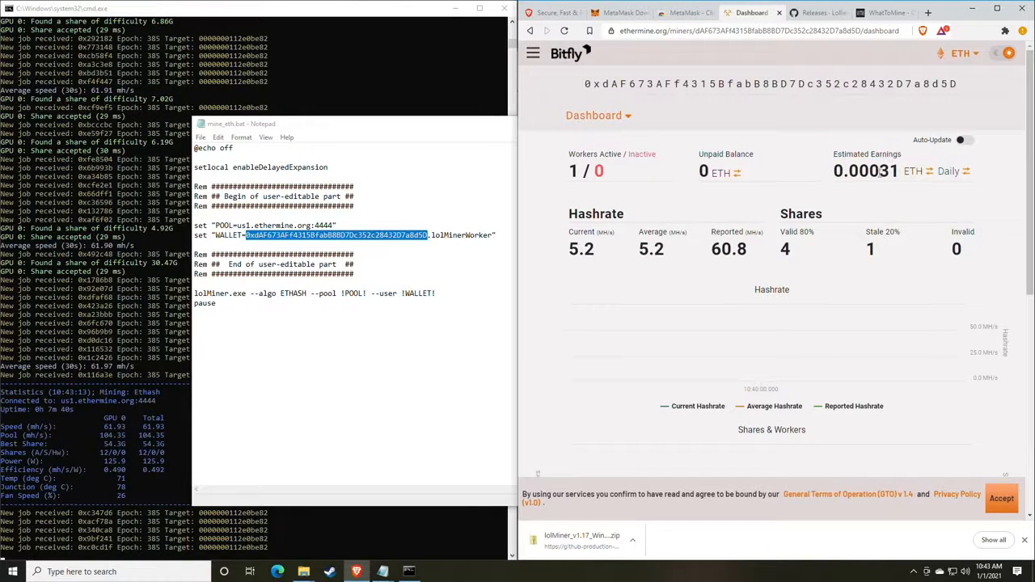
left_click(945, 172)
left_click(945, 174)
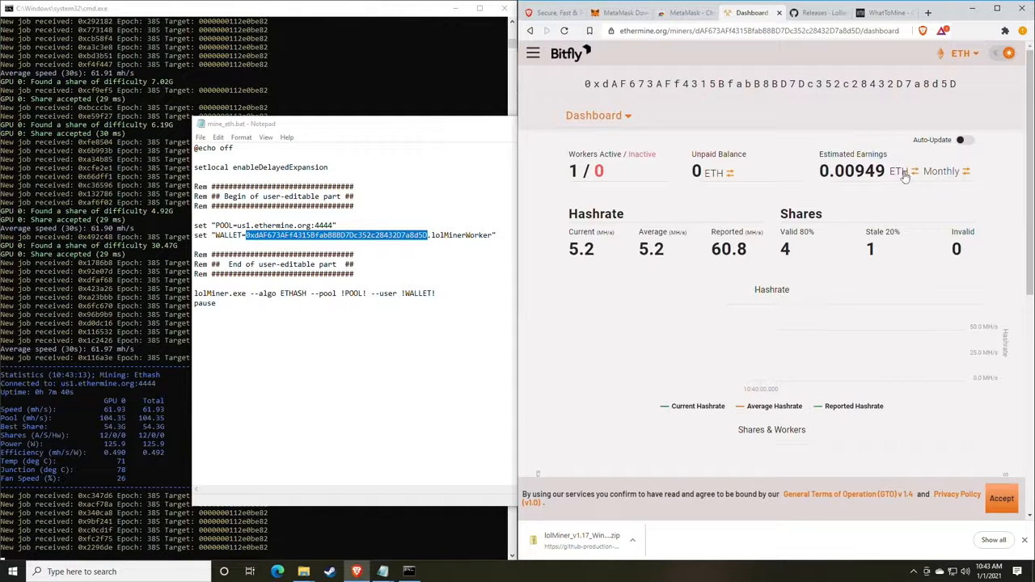
left_click(904, 174)
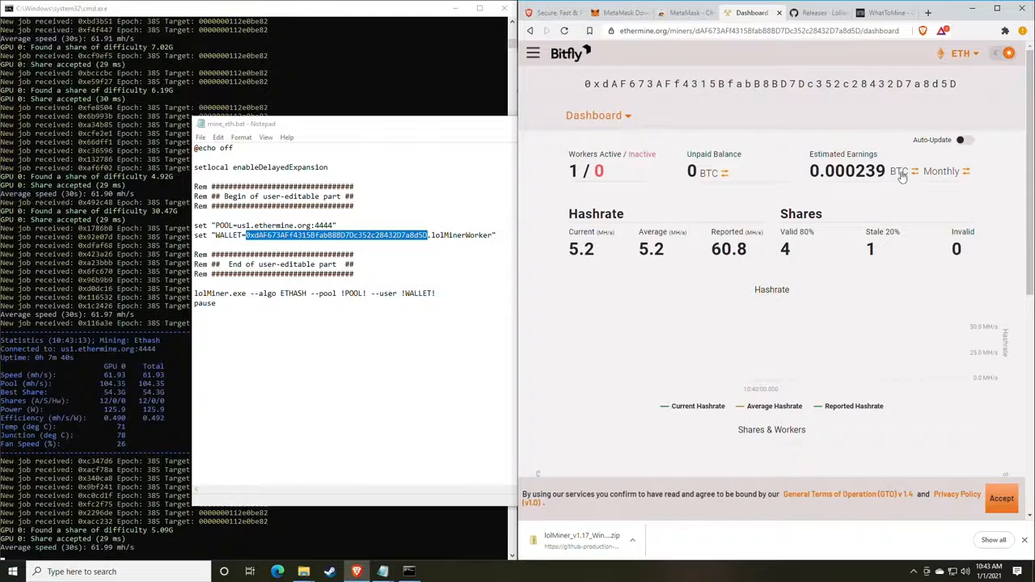
left_click(903, 175)
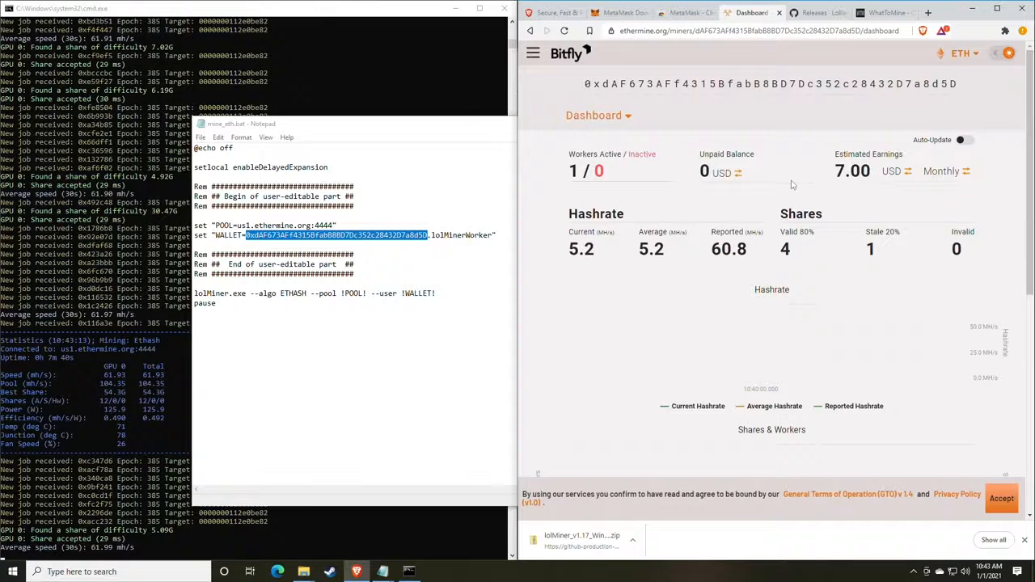
Highlight the Estimated Earnings heading and the reported hashrate and share figures.
left_click_drag(837, 159, 903, 160)
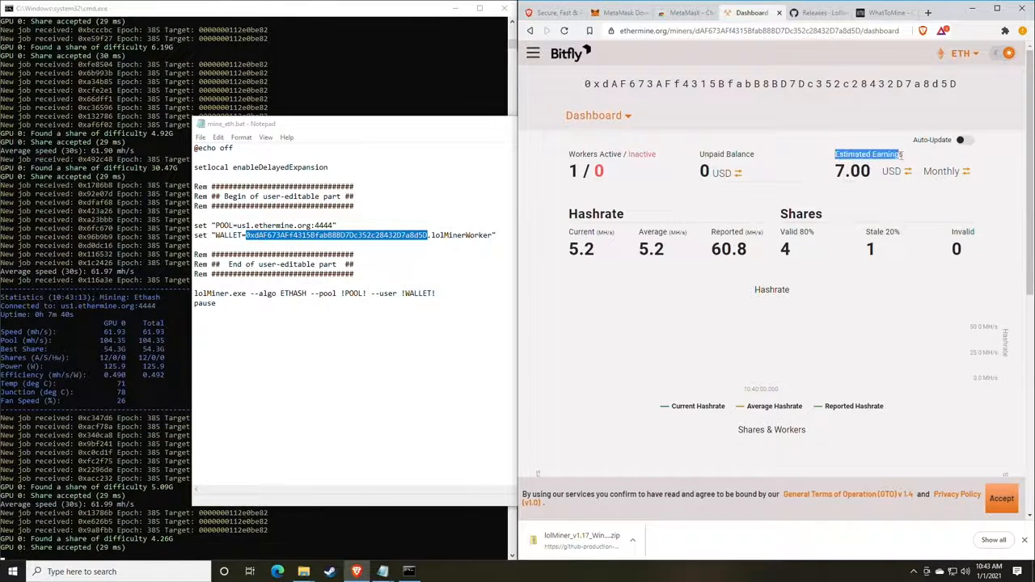
left_click(899, 162)
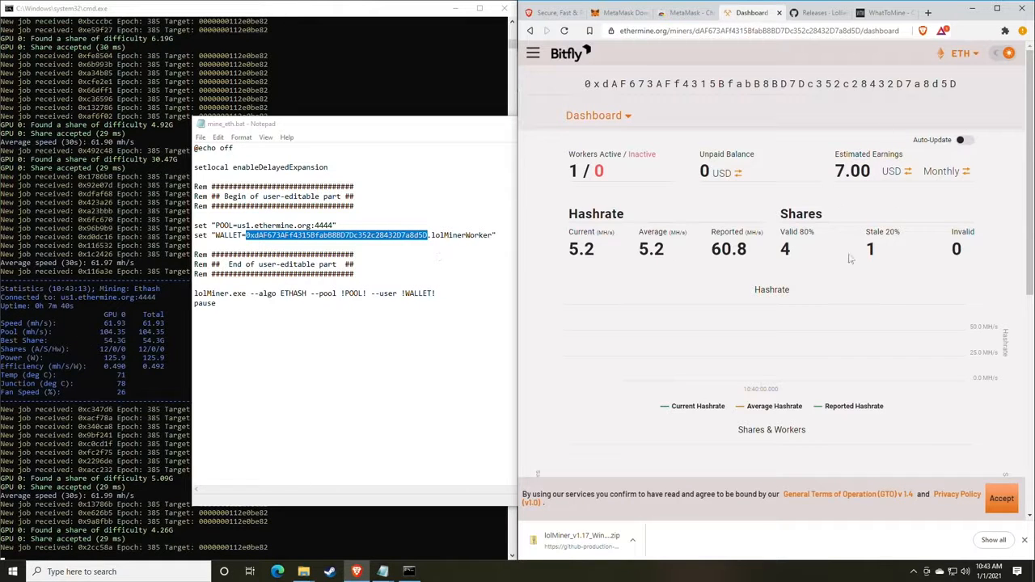
left_click_drag(768, 252, 710, 242)
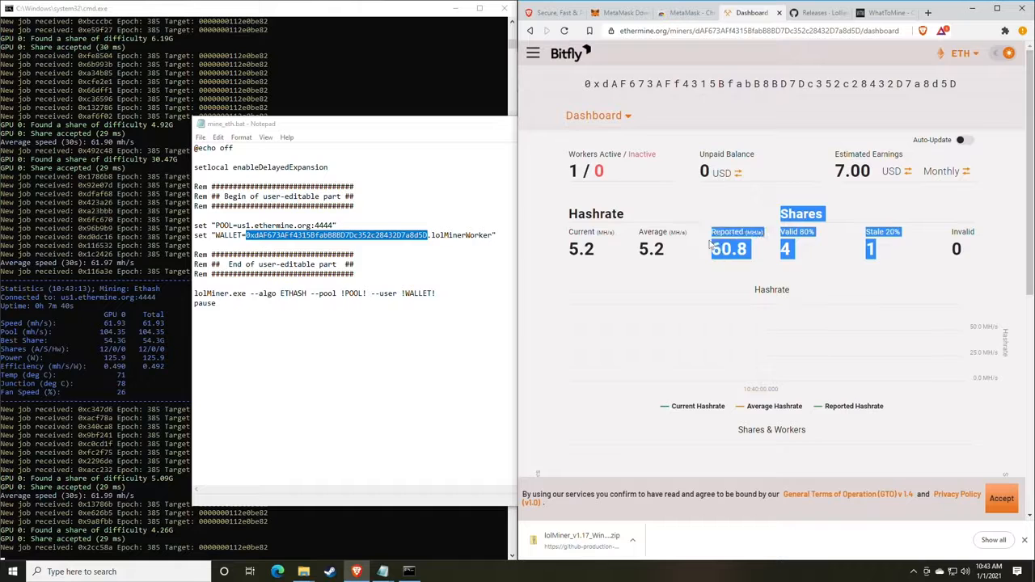
left_click(710, 242)
scroll(708, 223, "down", 2)
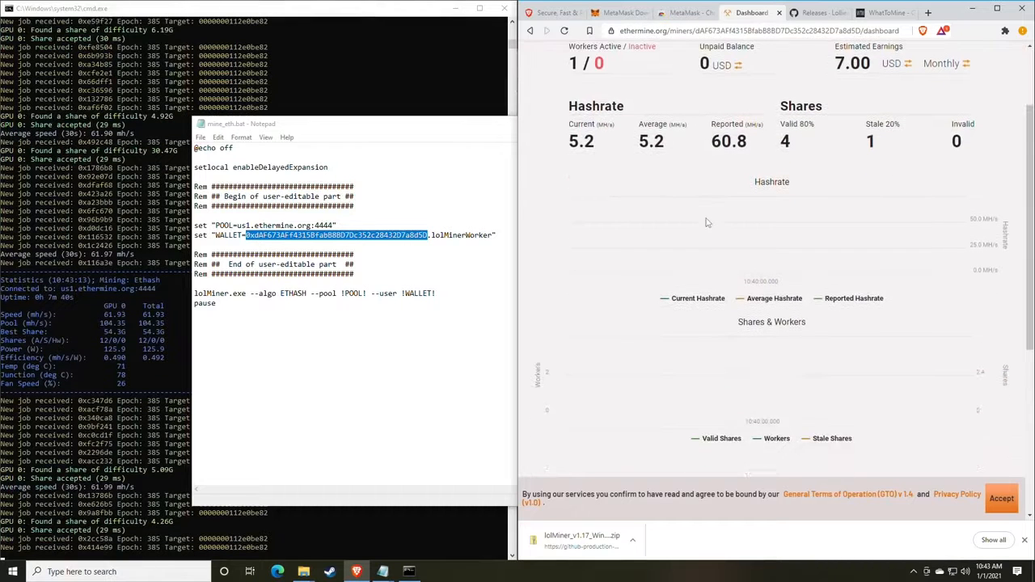
scroll(709, 224, "up", 2)
scroll(709, 223, "down", 2)
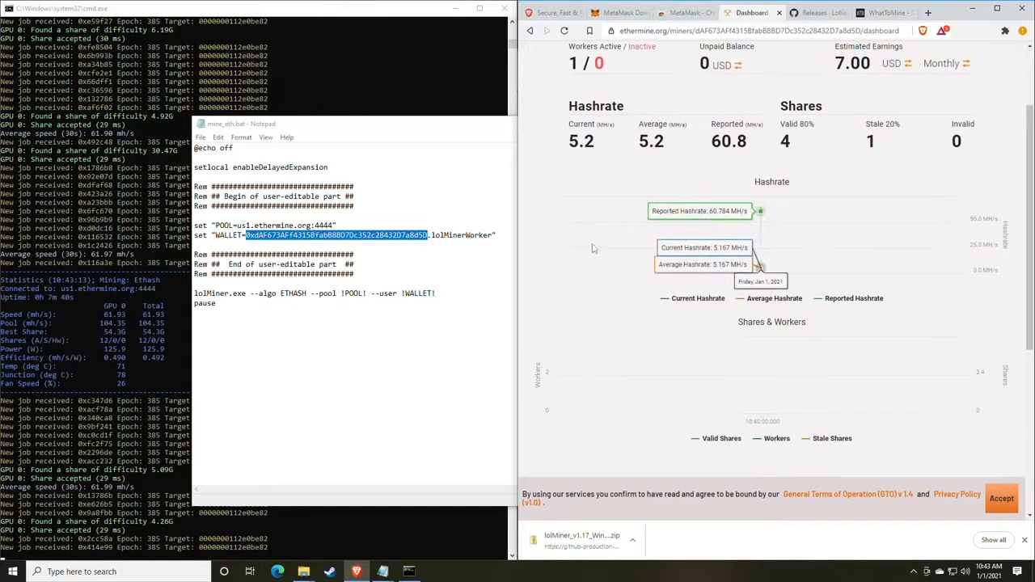
scroll(728, 259, "down", 1)
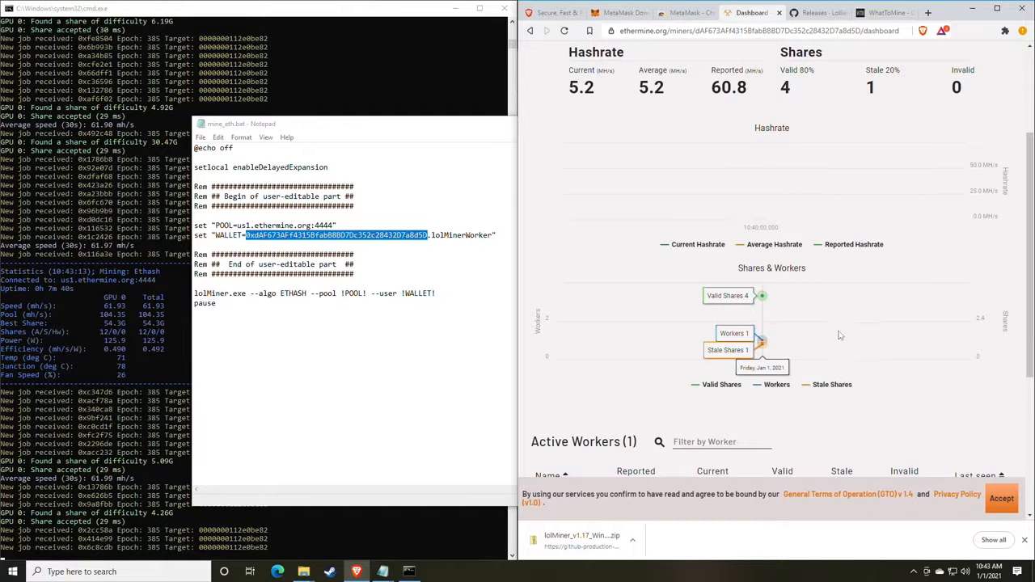
scroll(777, 315, "down", 1)
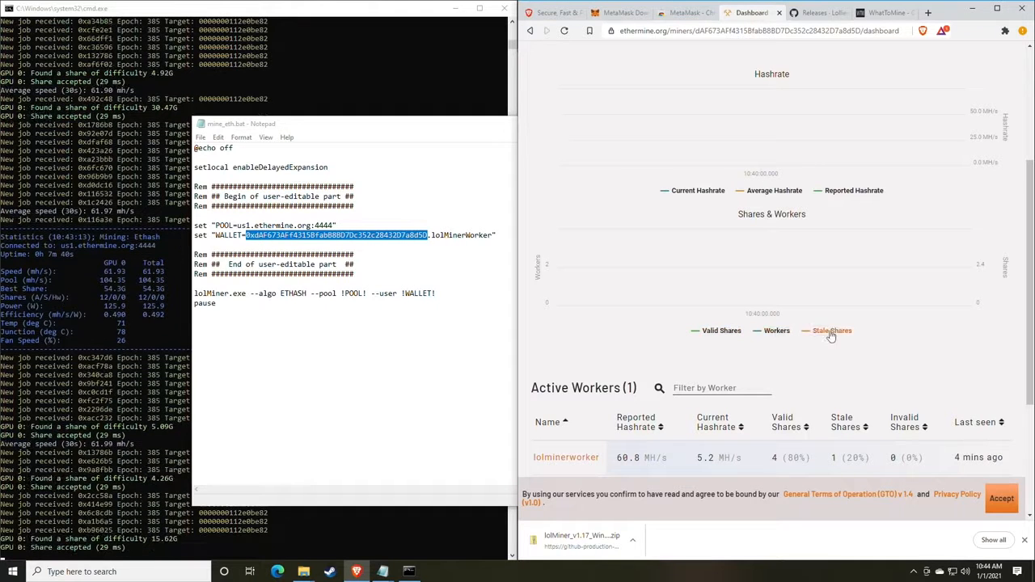
scroll(832, 336, "up", 1)
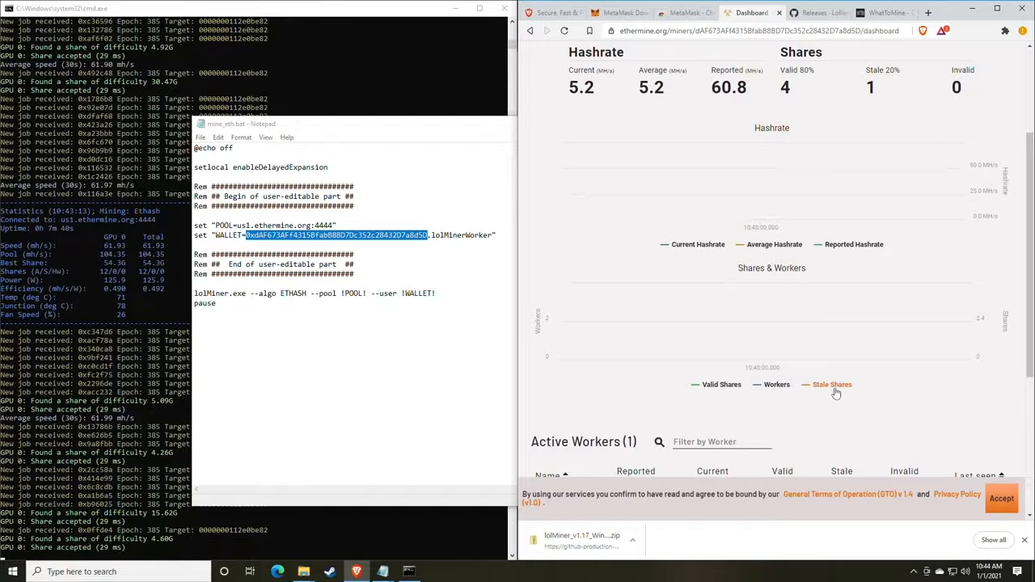
scroll(836, 355, "up", 1)
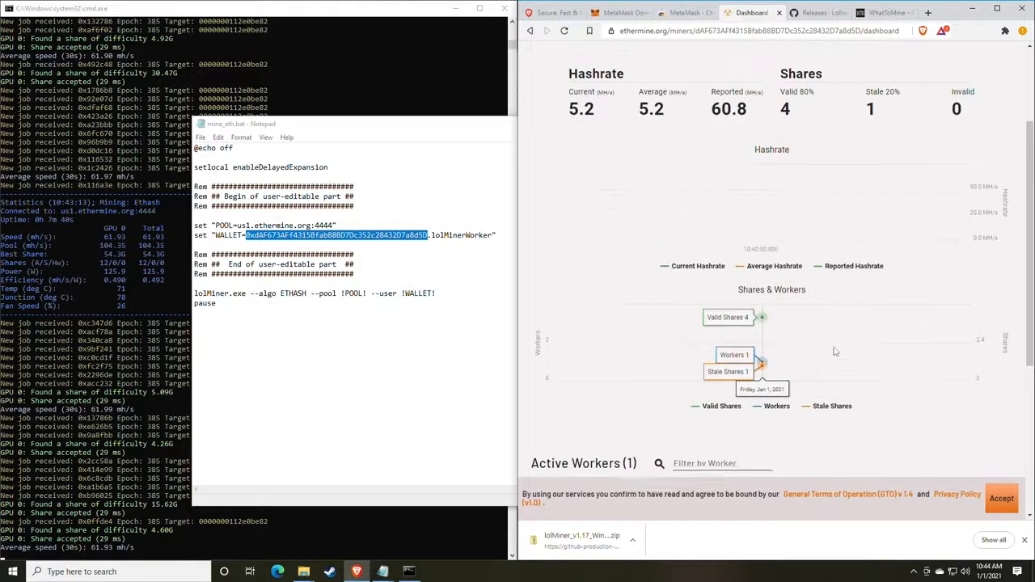
scroll(836, 352, "down", 2)
scroll(793, 291, "up", 4)
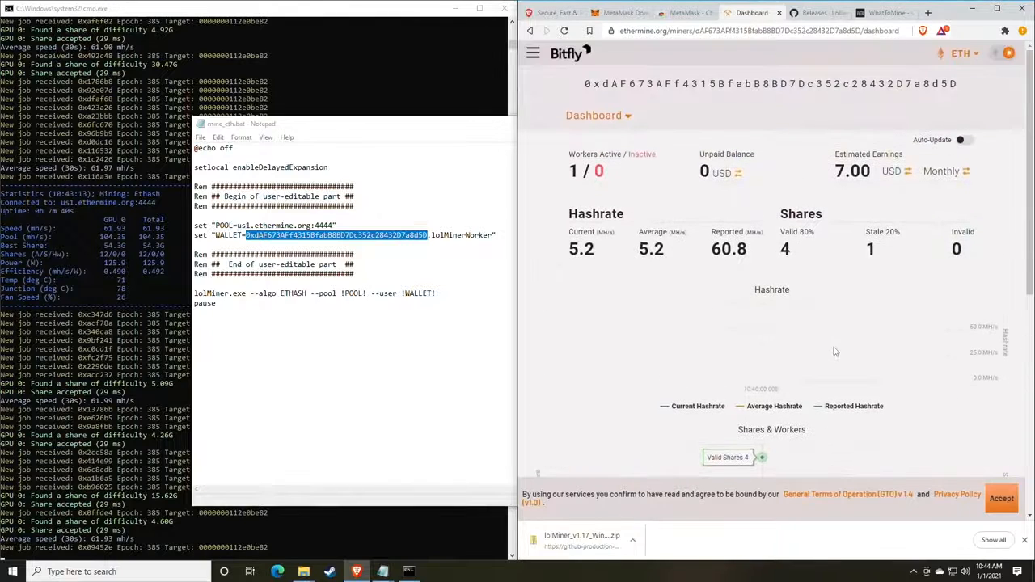
Open the account Settings page, leaving the email entry empty.
left_click(625, 118)
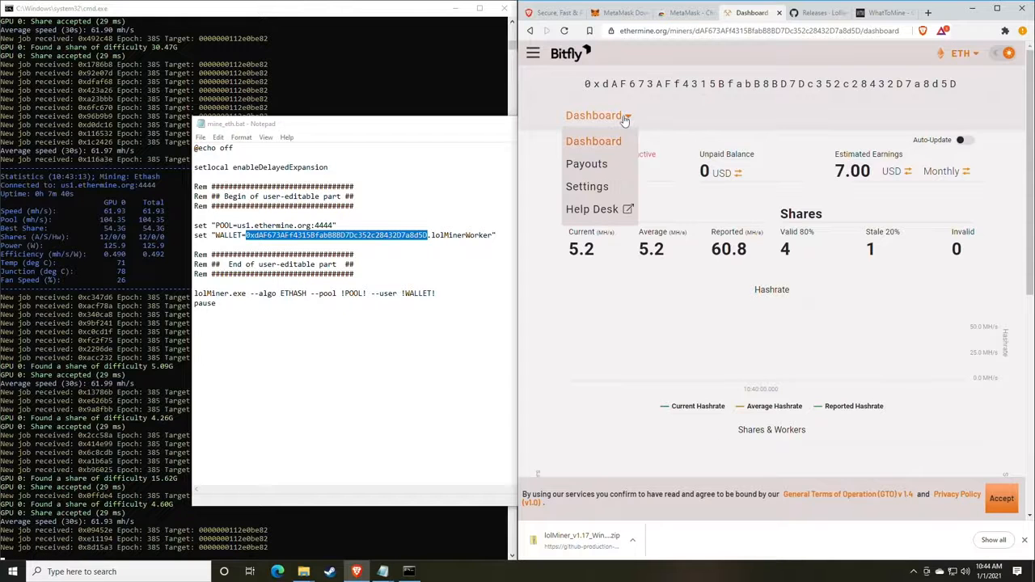
left_click(596, 189)
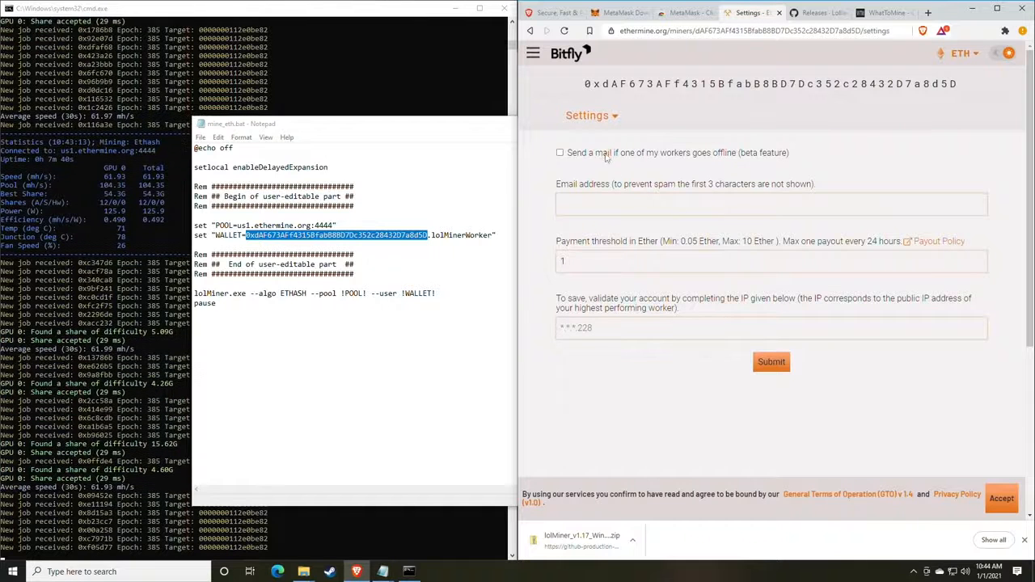
left_click(599, 204)
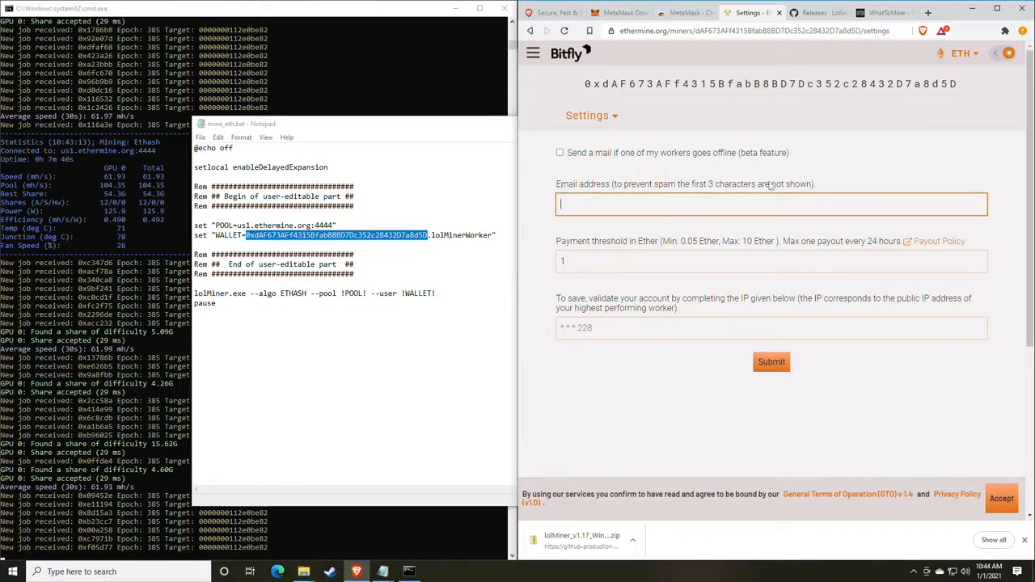
left_click(628, 243)
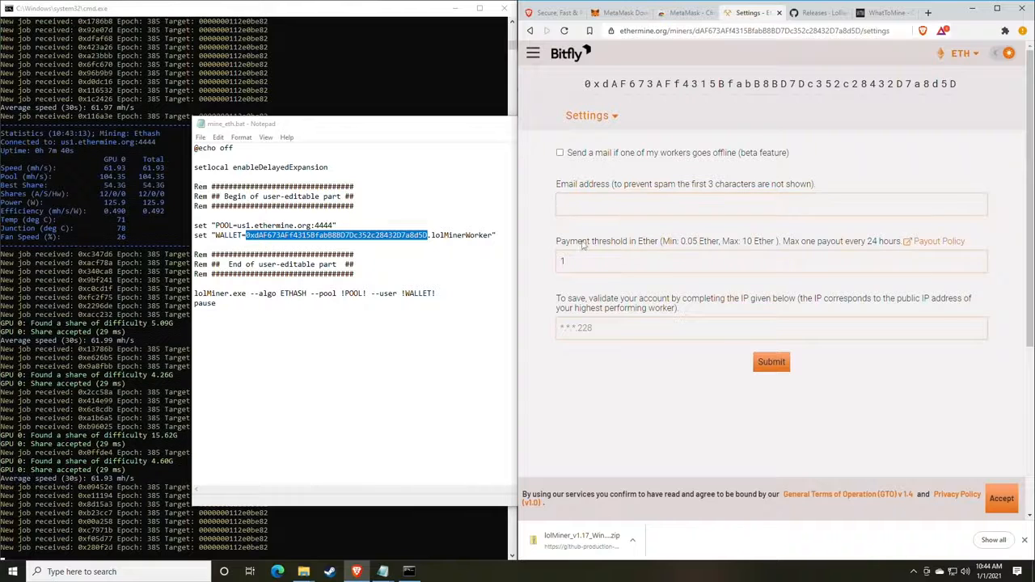
left_click_drag(561, 244, 652, 245)
left_click(622, 305)
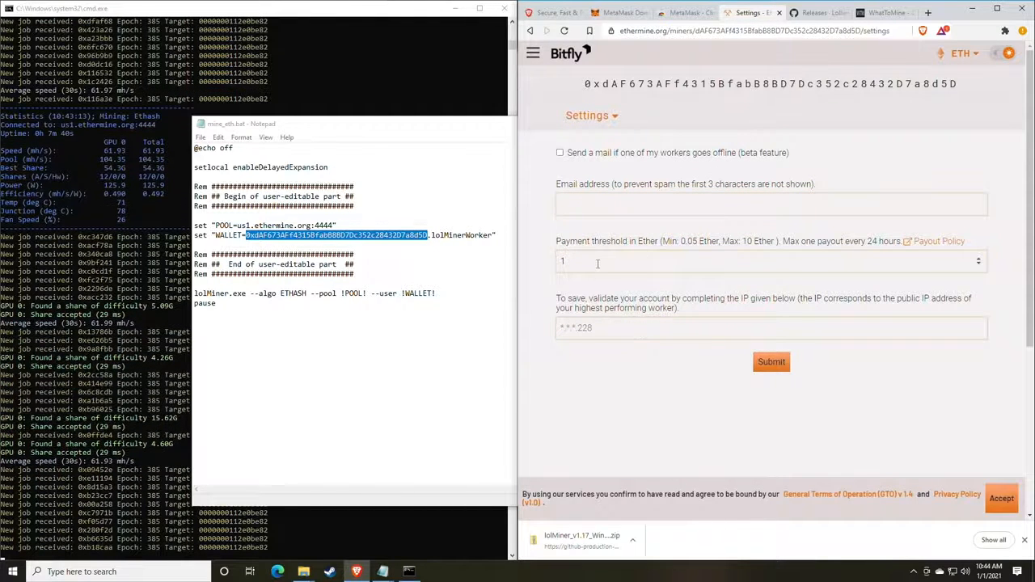
Change the payment threshold from 1 to 0.05 Ether.
left_click_drag(596, 263, 545, 264)
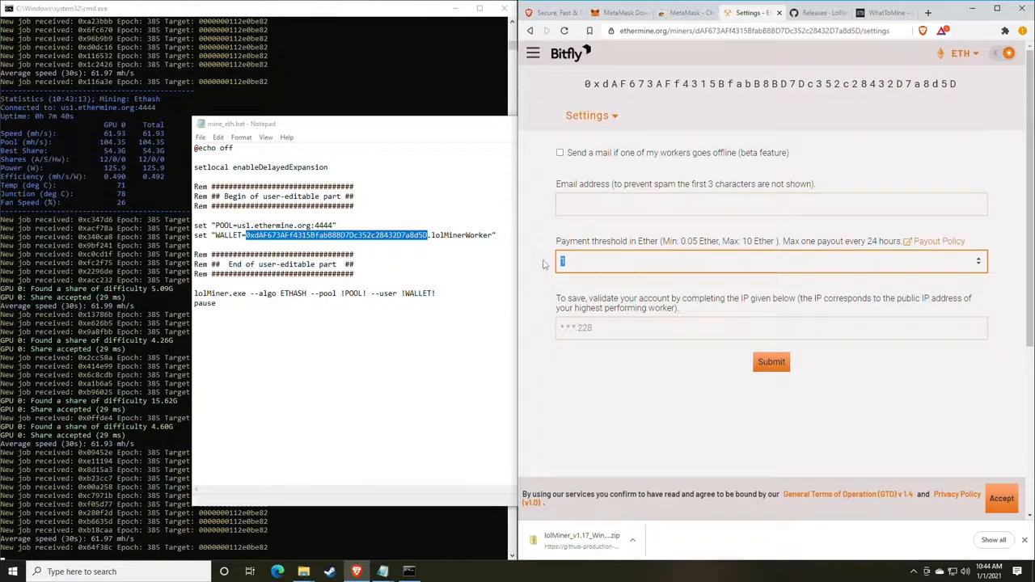
type("0.0")
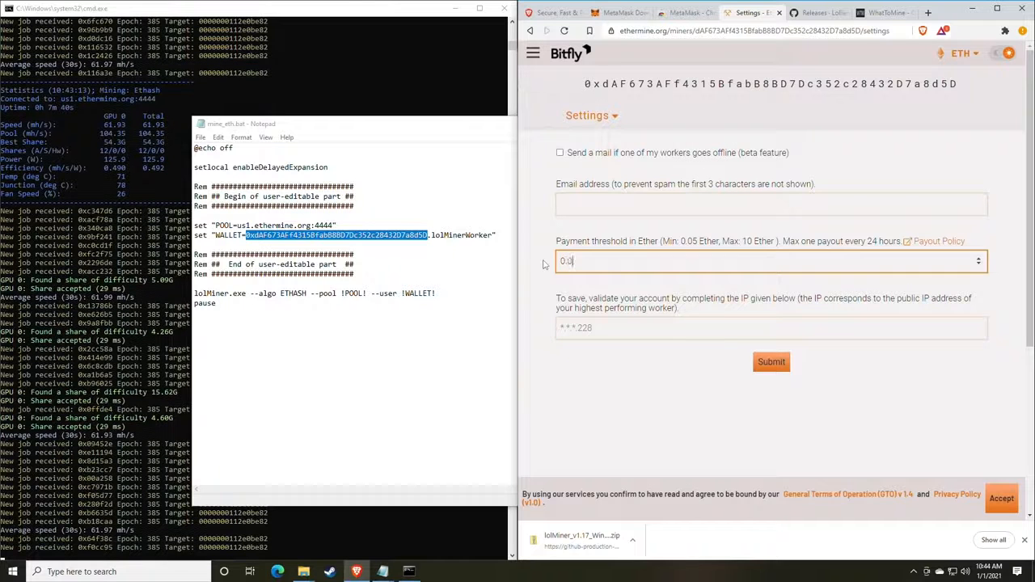
type("5")
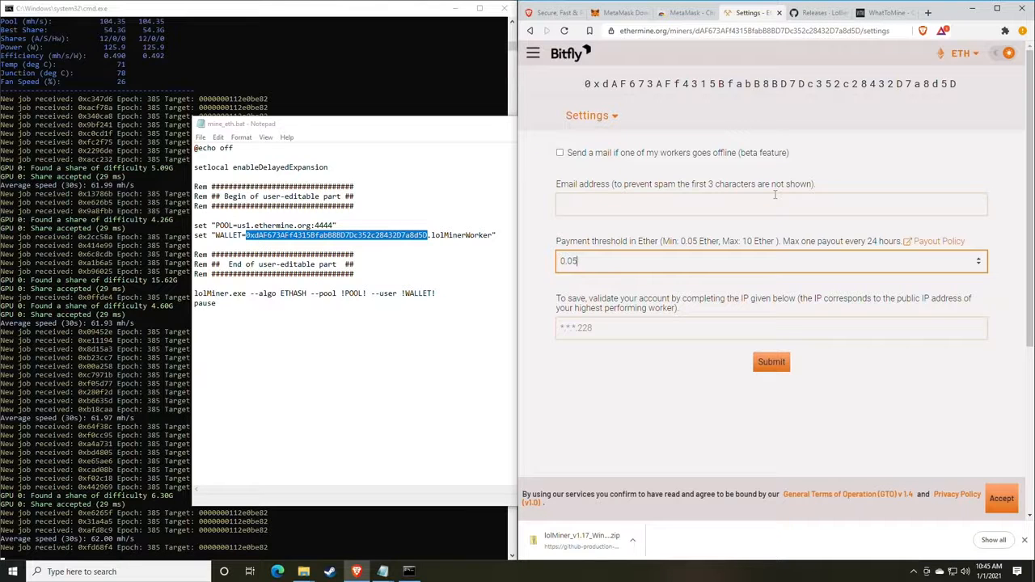
left_click(629, 330)
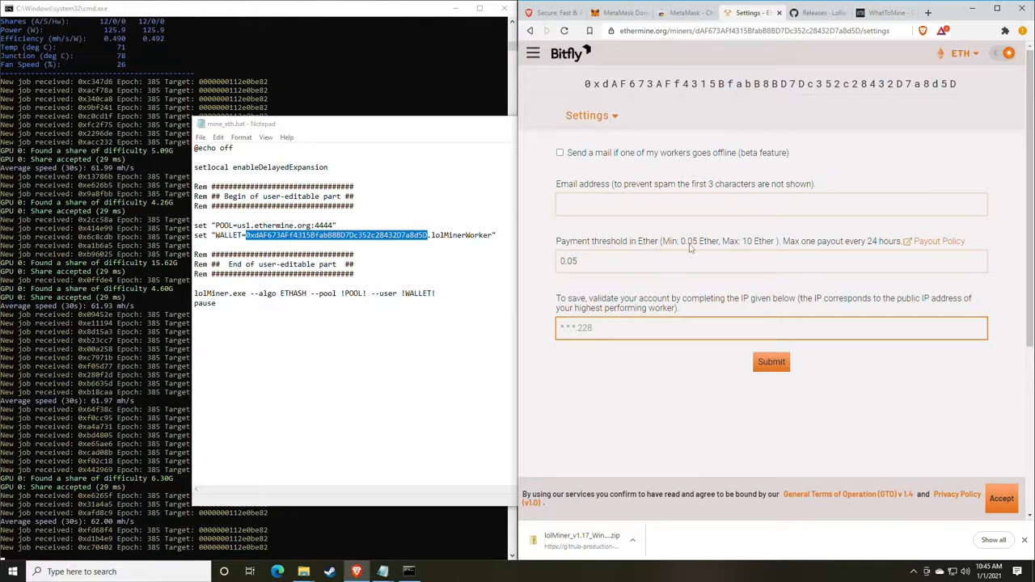
left_click(579, 116)
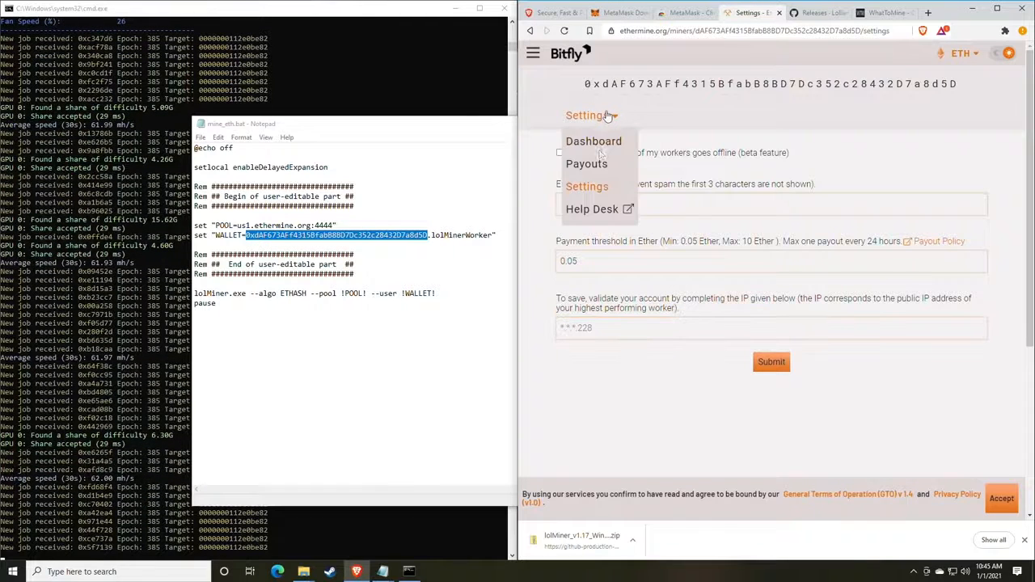
Return to the Ethermine dashboard and pin MetaMask to the browser toolbar.
left_click(589, 144)
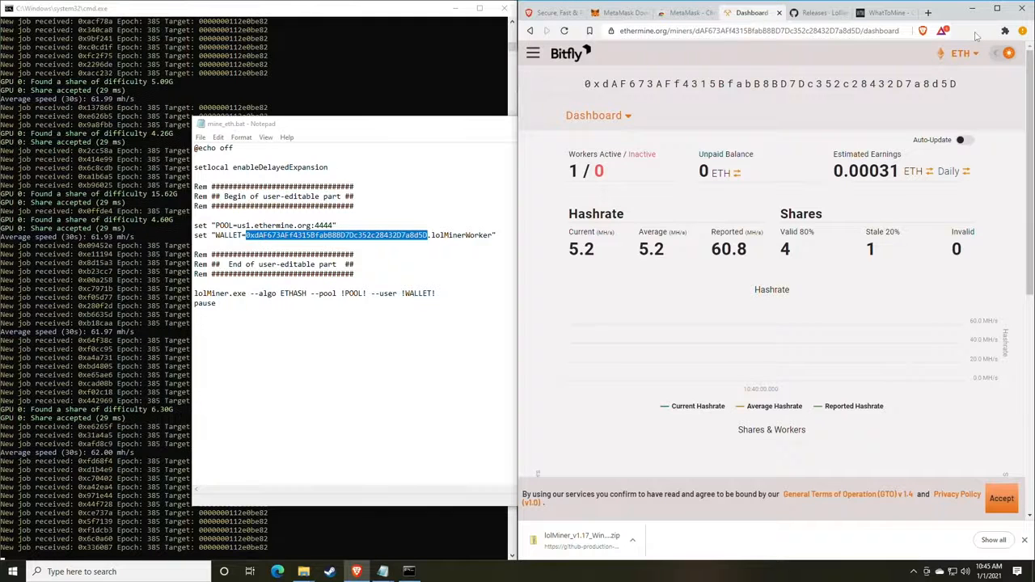
left_click(1005, 31)
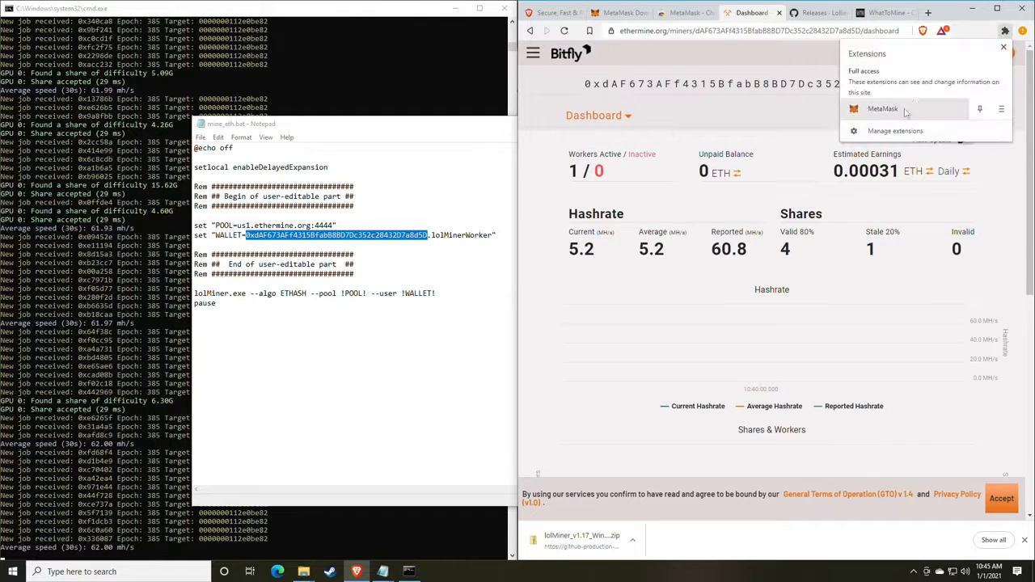
left_click(980, 111)
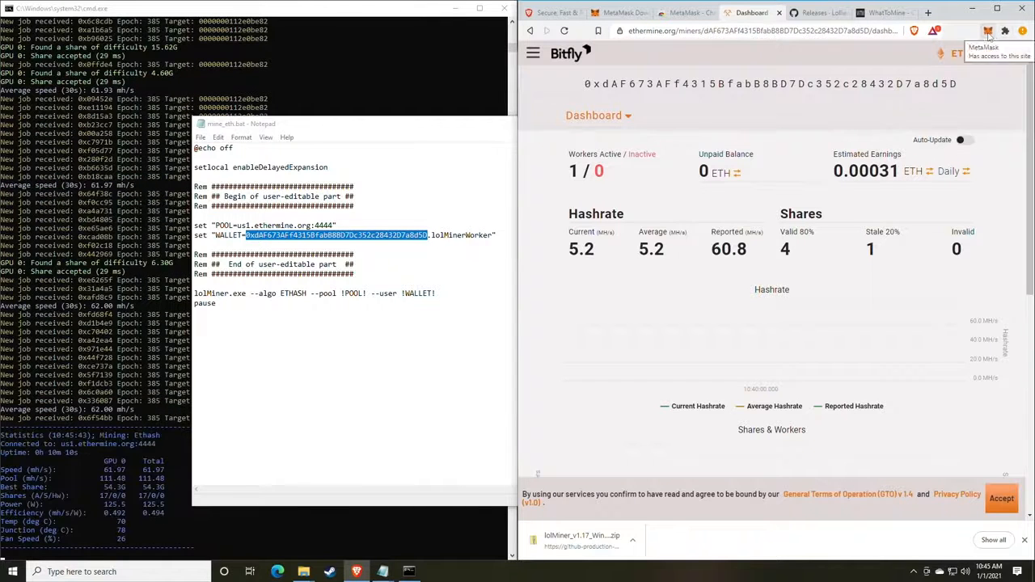
left_click(987, 30)
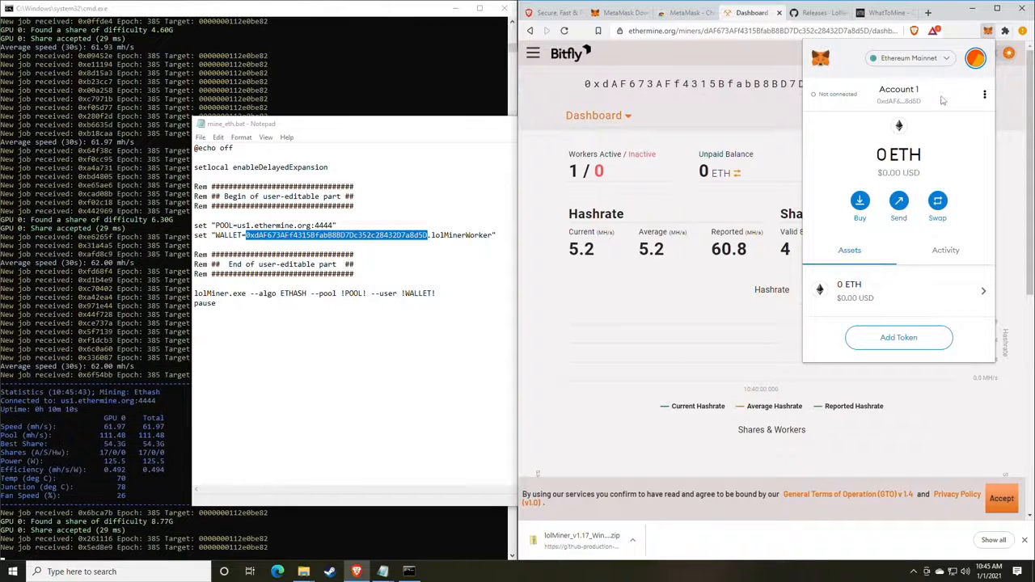
Look through MetaMask's Swap token lists, then close the wallet.
left_click(937, 203)
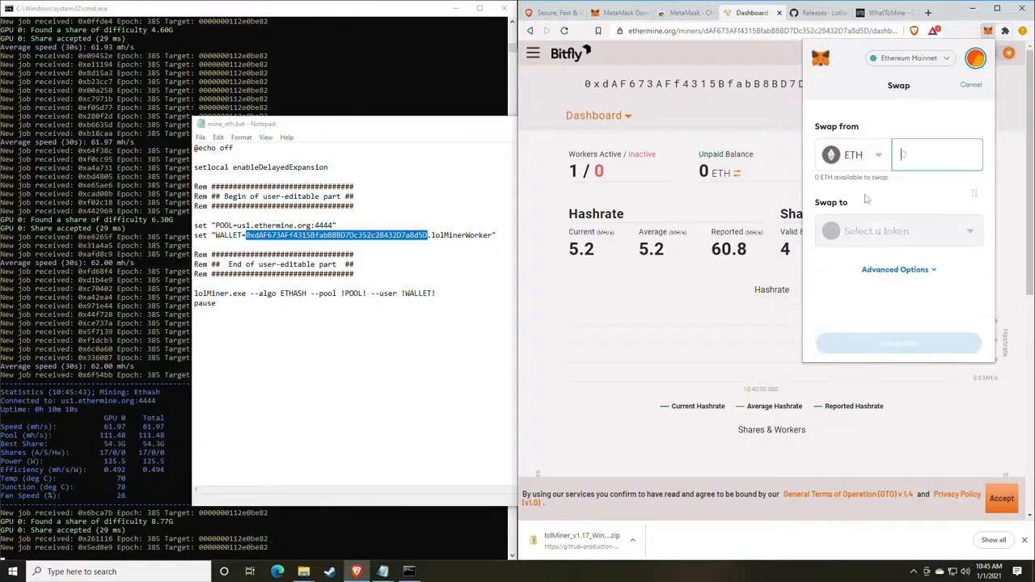
left_click(870, 153)
left_click(888, 132)
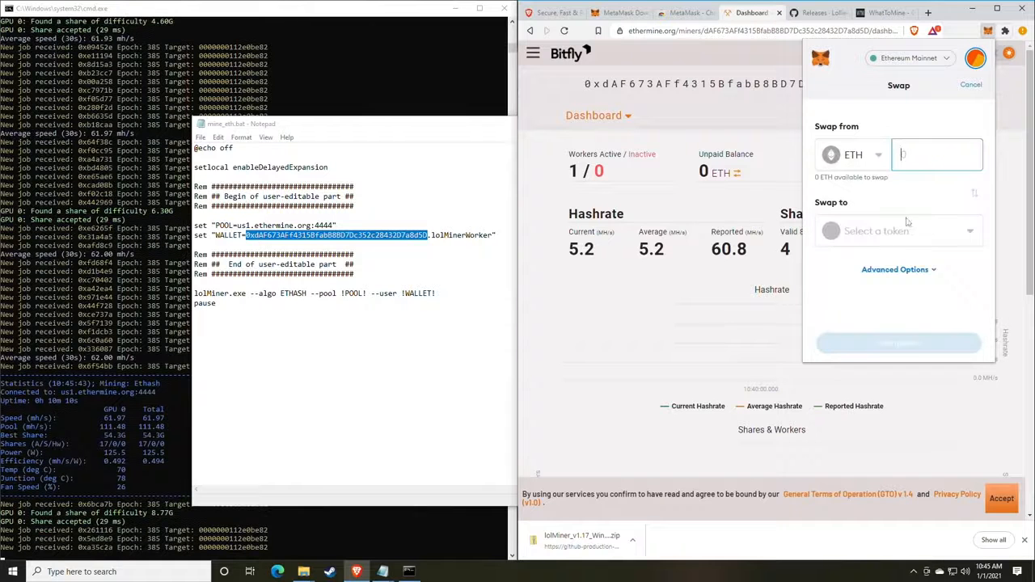
left_click(908, 229)
left_click(919, 97)
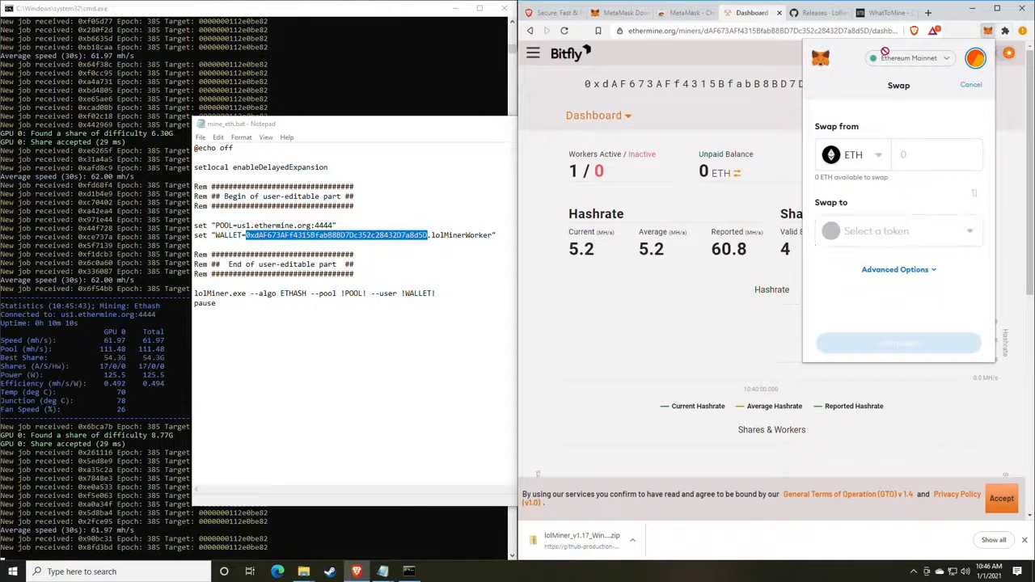
left_click(987, 32)
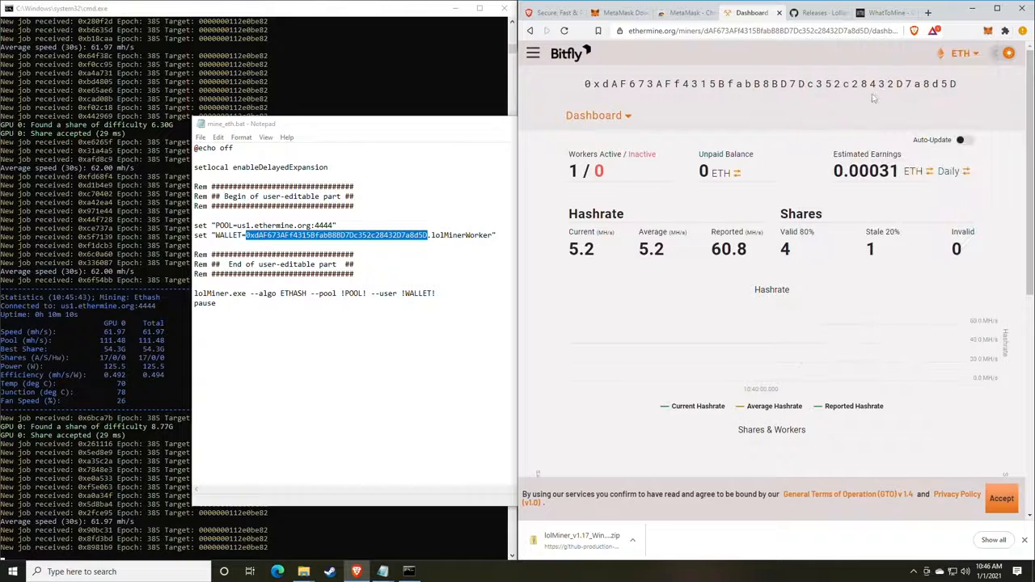